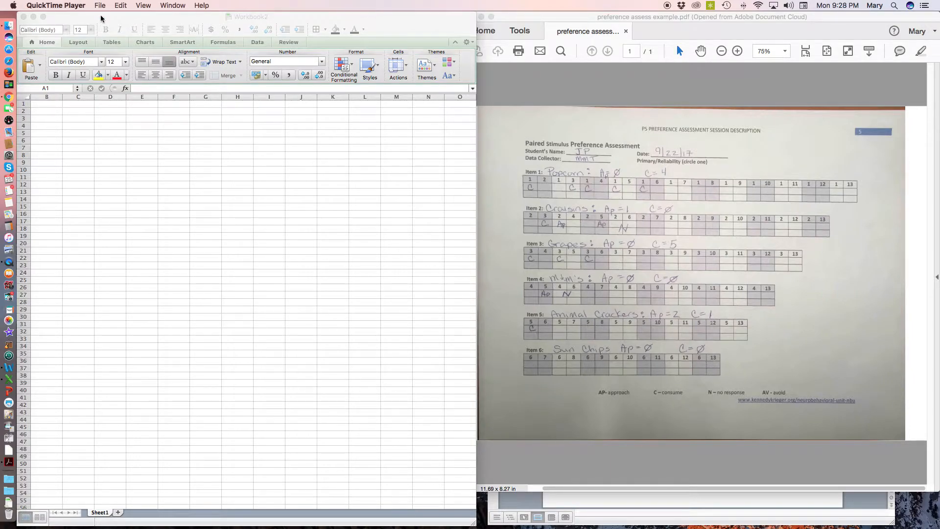
Enter a title in B4 made of the student's initials followed by "'s Preferences for Snack Items"
scroll(113, 93, "left", 1)
scroll(113, 93, "down", 1)
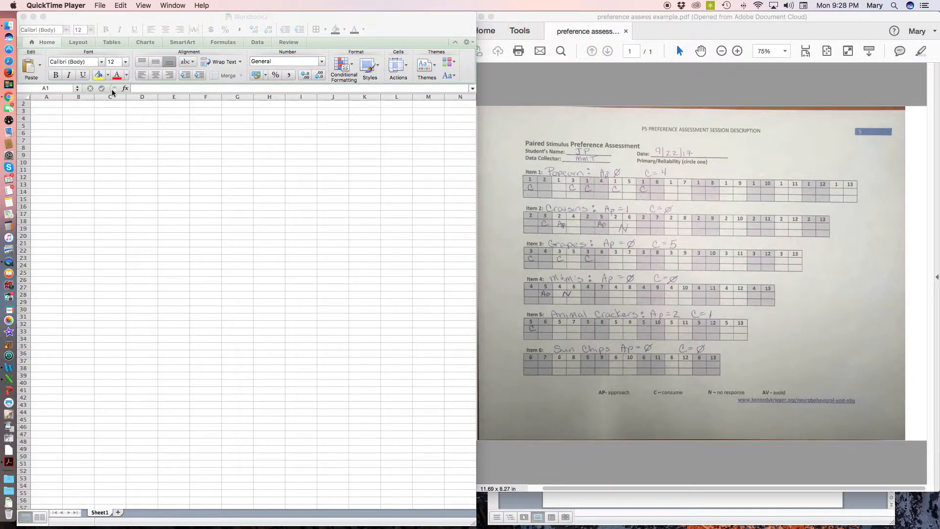
left_click(88, 117)
left_click(89, 119)
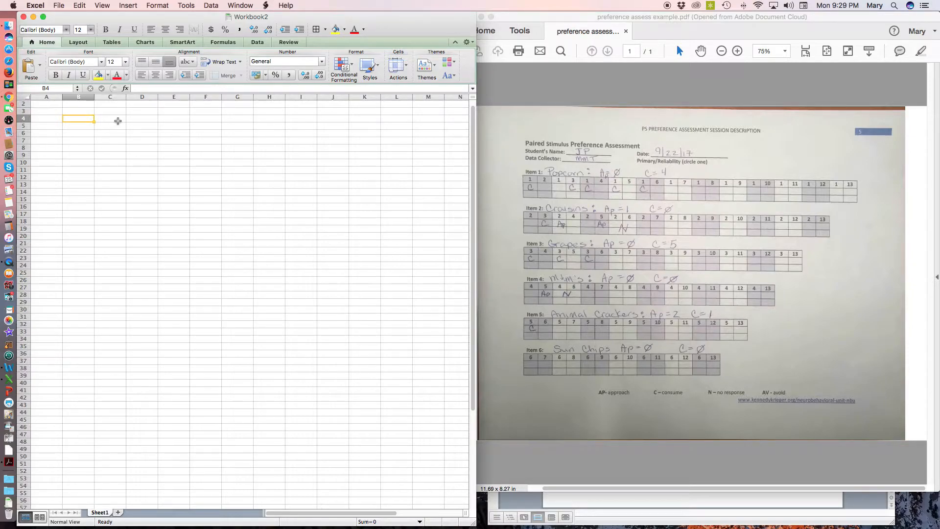
type("JP's Preferenc")
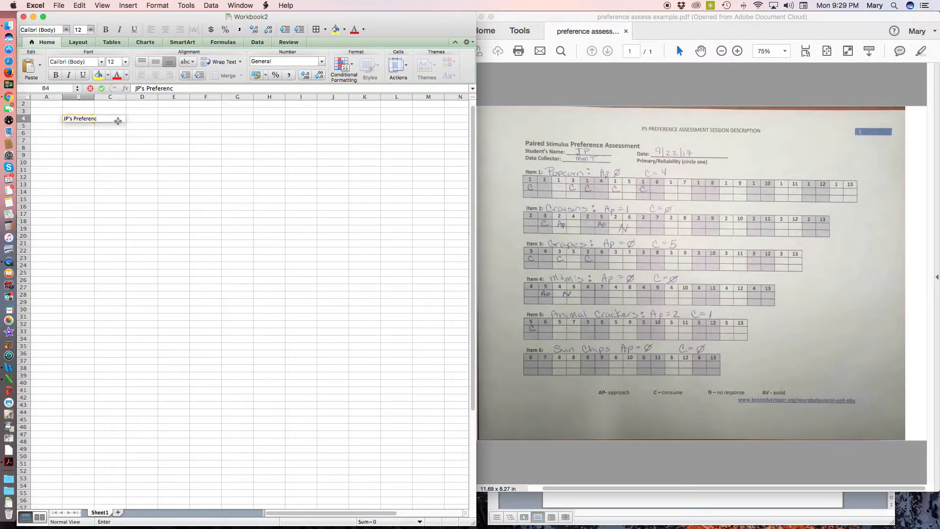
type("es for Snack Items")
key("Return")
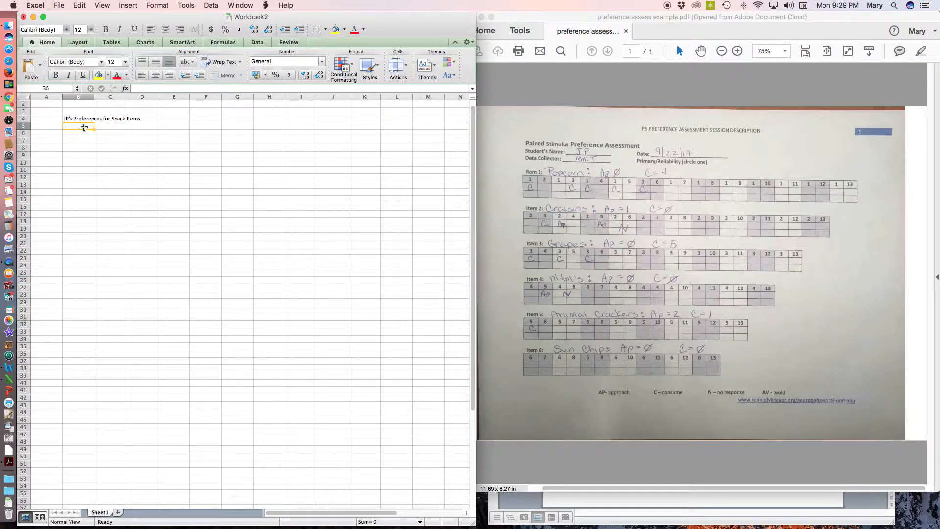
Add the column headers Items, Approach, Consume and Total in cells B5 to E5 under the title
type("Items")
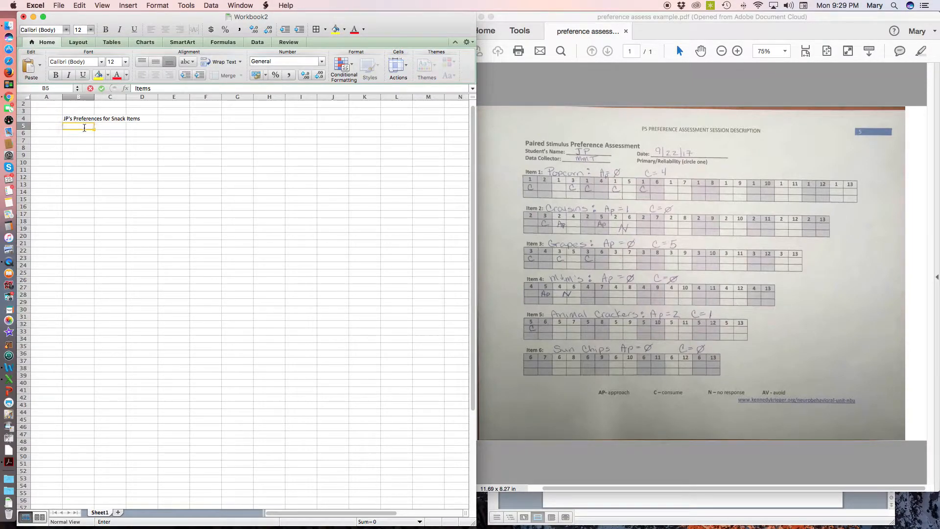
key("Tab")
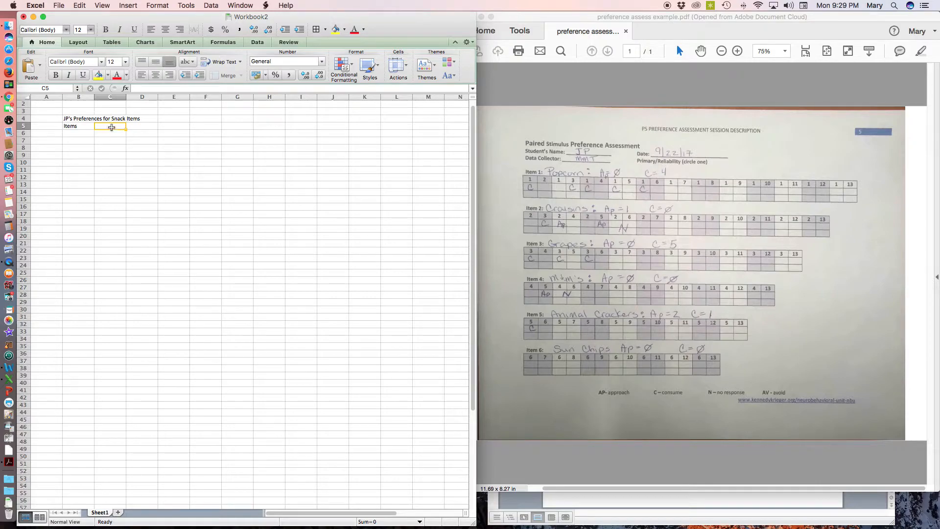
type("A")
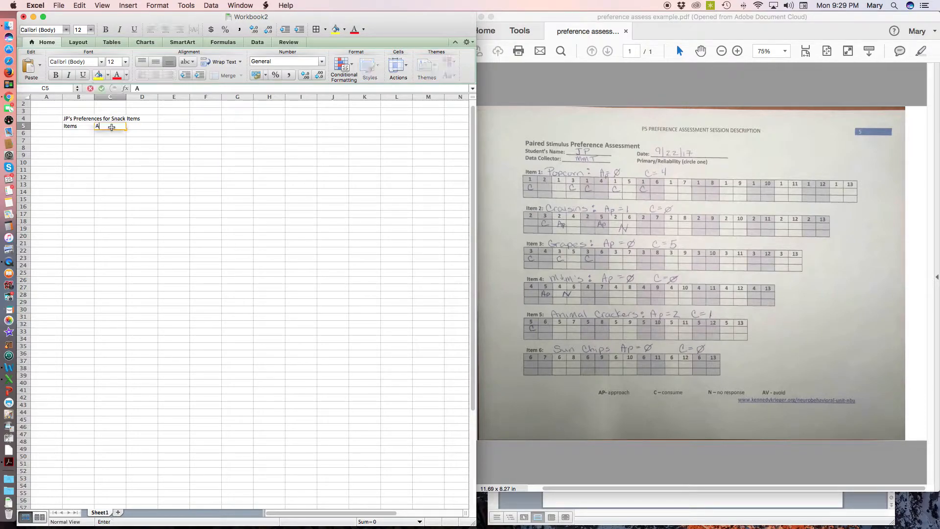
type("pproach")
key("Tab")
type("Consum")
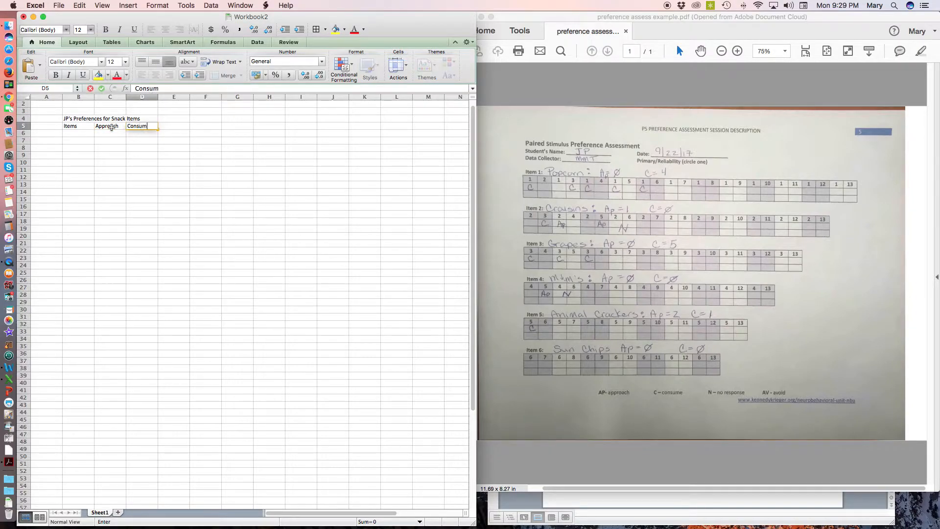
key("Tab")
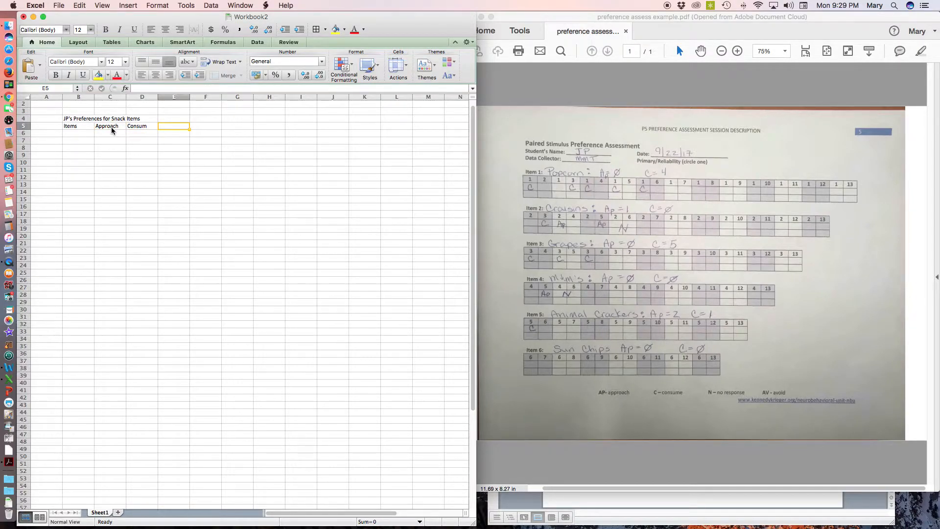
left_click(152, 126)
double_click(155, 128)
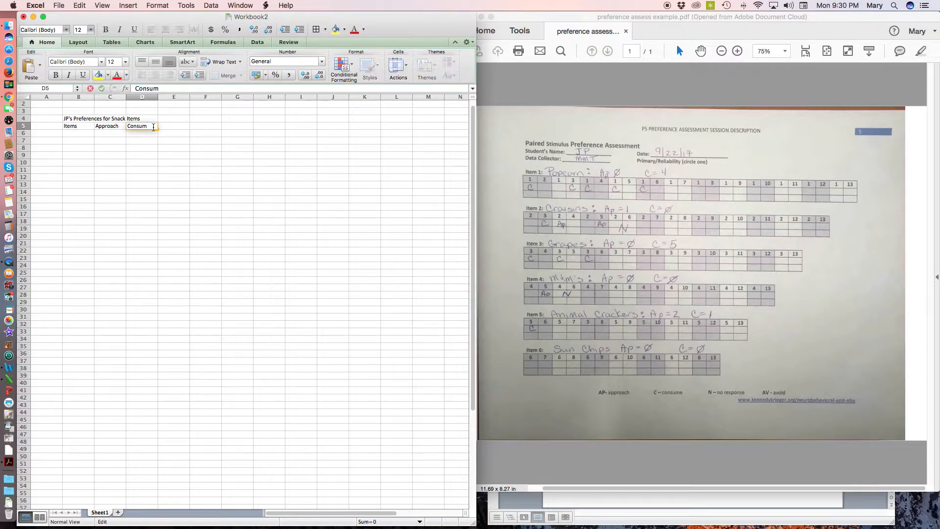
left_click(184, 128)
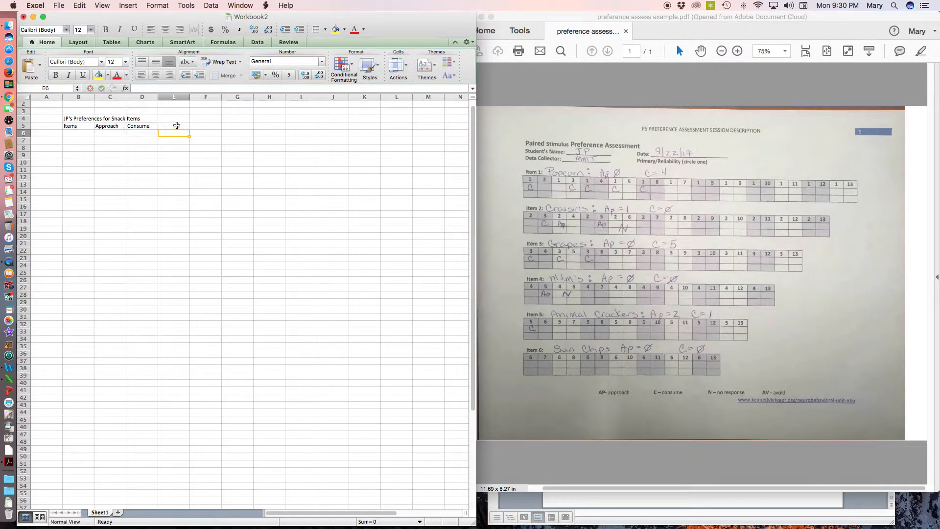
type("Total")
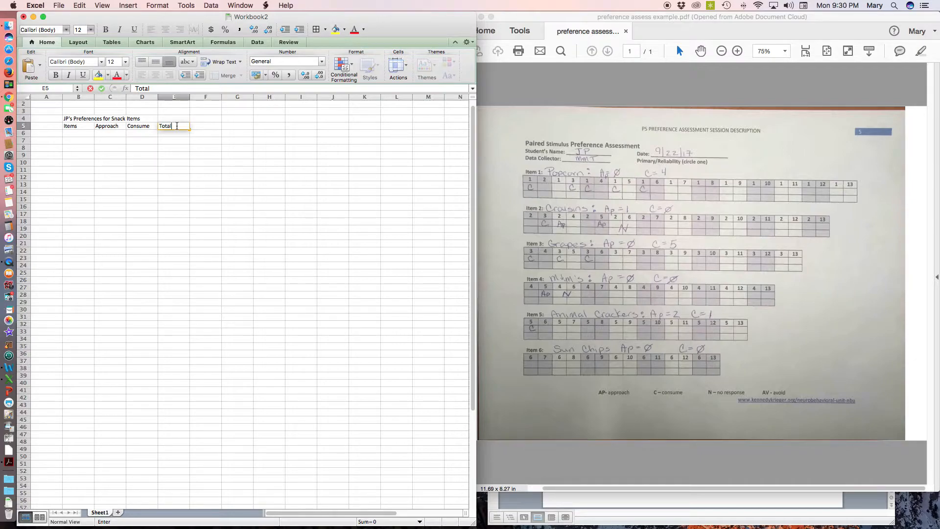
Enter the label "Formula:" in J3 and the numerator "Approach + Consume" in K3
left_click(343, 112)
type("Formula")
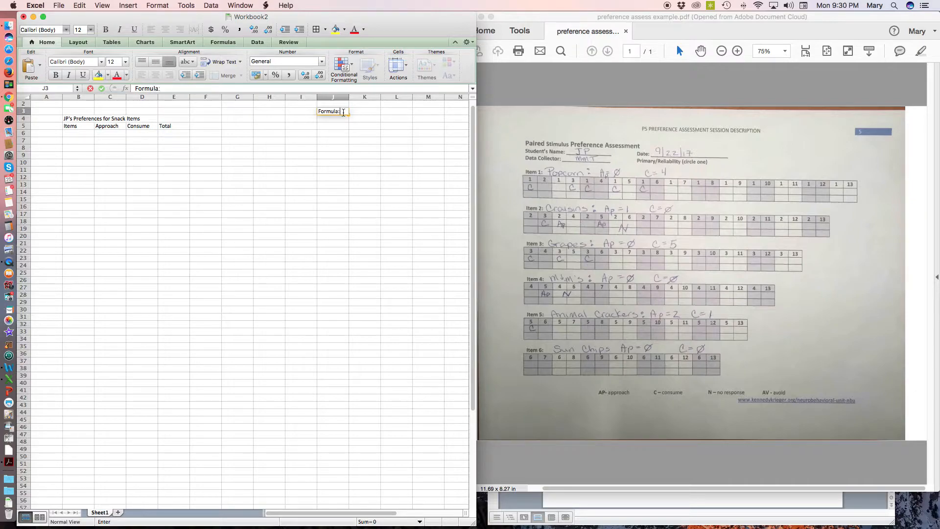
type(":")
key("Tab")
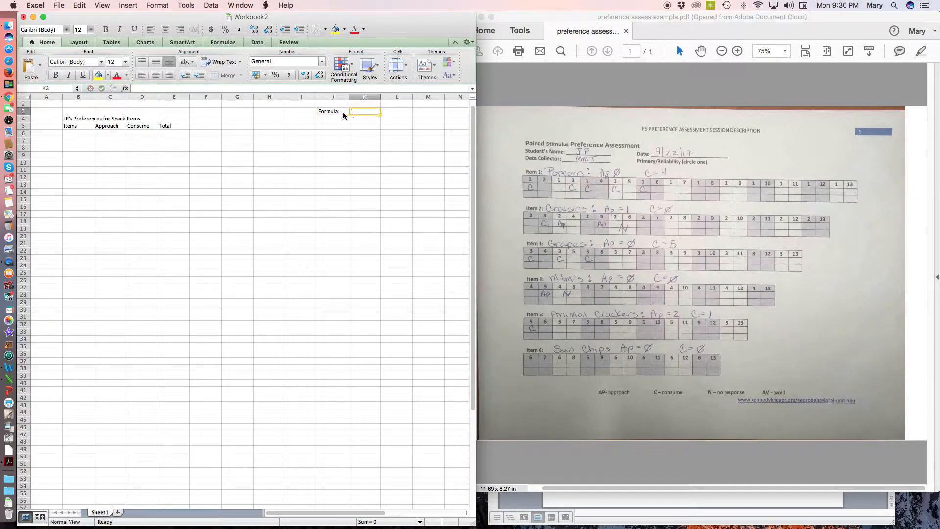
type("App")
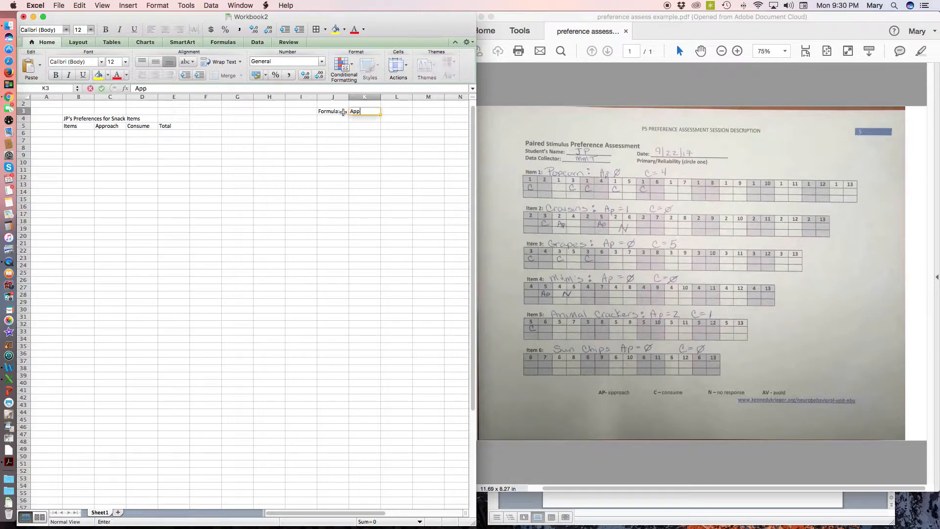
type("roach + Consume")
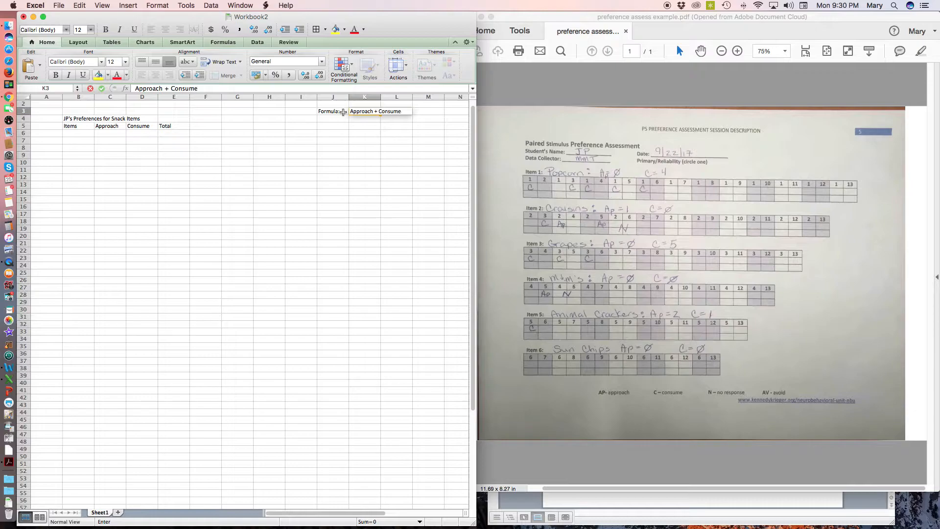
left_click(356, 133)
Try to underline the "Approach + Consume" cells K3:L3 with a border
scroll(360, 110, "up", 1)
left_click_drag(358, 120, 396, 121)
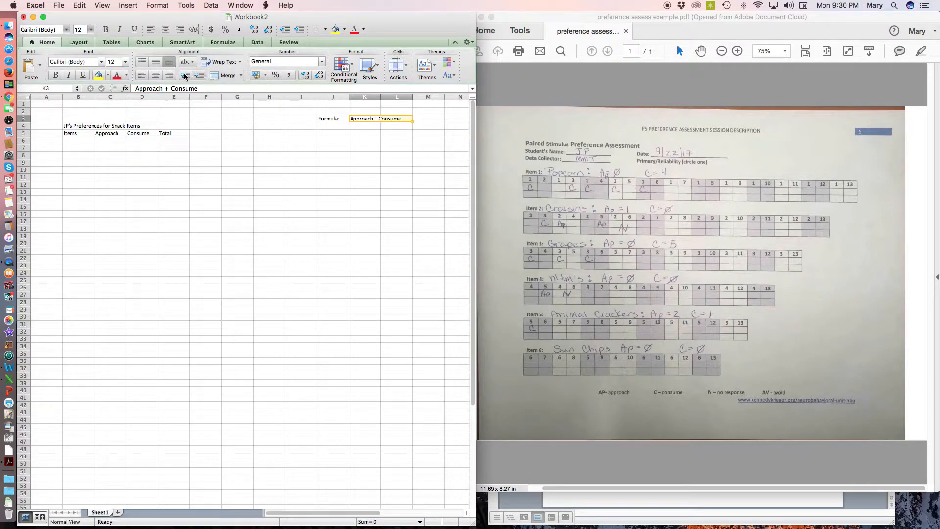
scroll(158, 75, "down", 3)
scroll(158, 74, "up", 3)
left_click(327, 30)
left_click(347, 68)
left_click(371, 140)
left_click(365, 120)
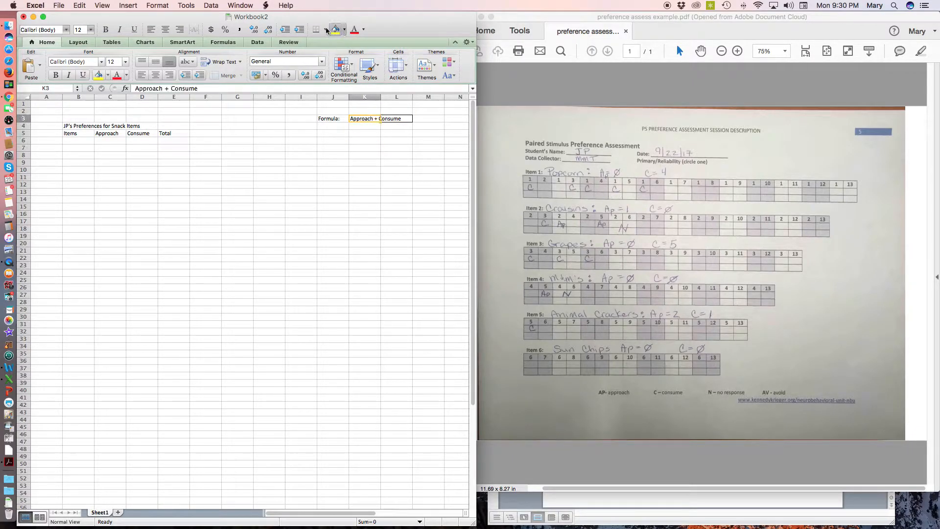
Remove the borders from the "Approach + Consume" cells K3:L3
left_click(324, 30)
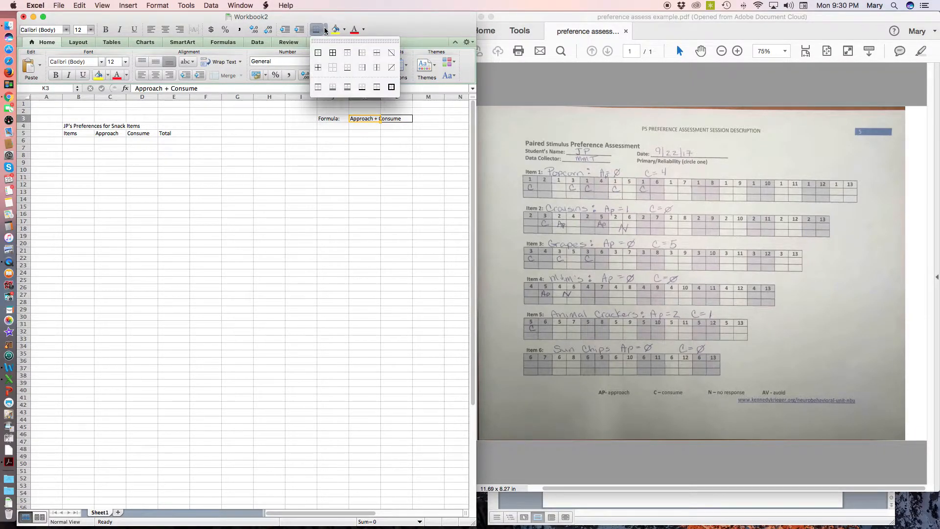
left_click(335, 68)
left_click(372, 140)
left_click_drag(372, 120, 396, 120)
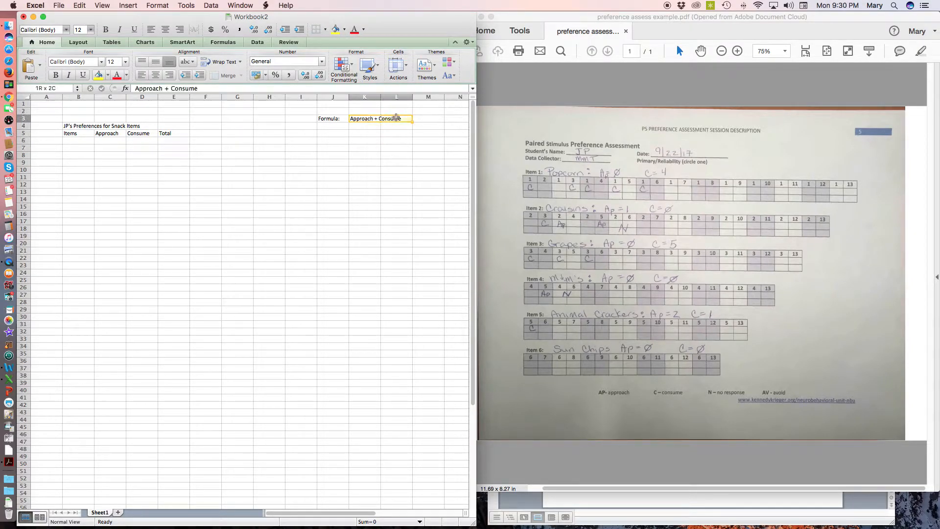
left_click(384, 153)
Apply a bottom border to K3:L3 as the fraction line under "Approach + Consume"
left_click_drag(357, 118, 391, 119)
left_click(325, 29)
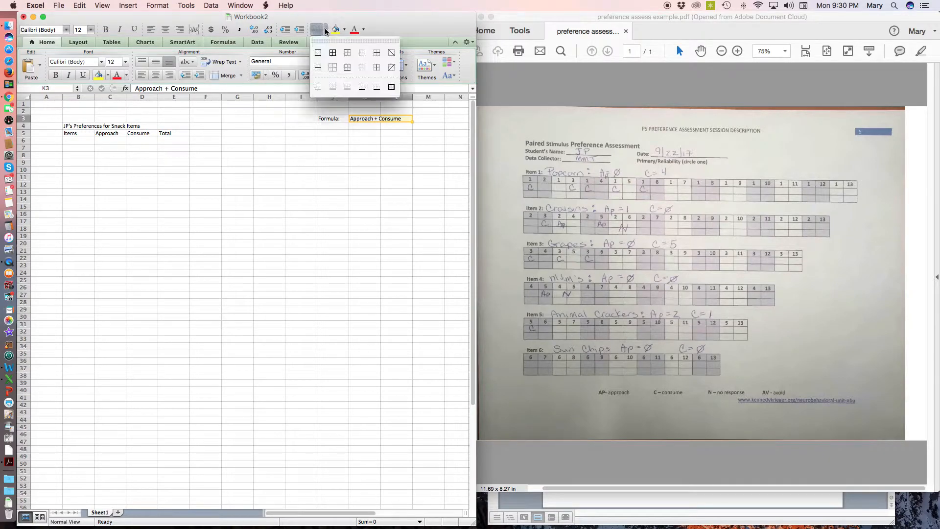
left_click(346, 68)
left_click(375, 146)
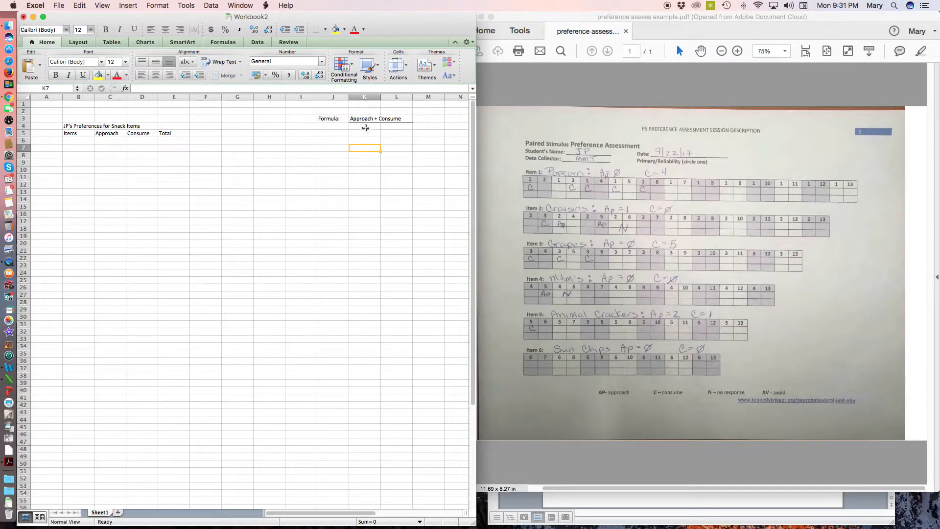
Enter the denominator "Choice opportunities" in K4 beneath the fraction line
left_click(366, 128)
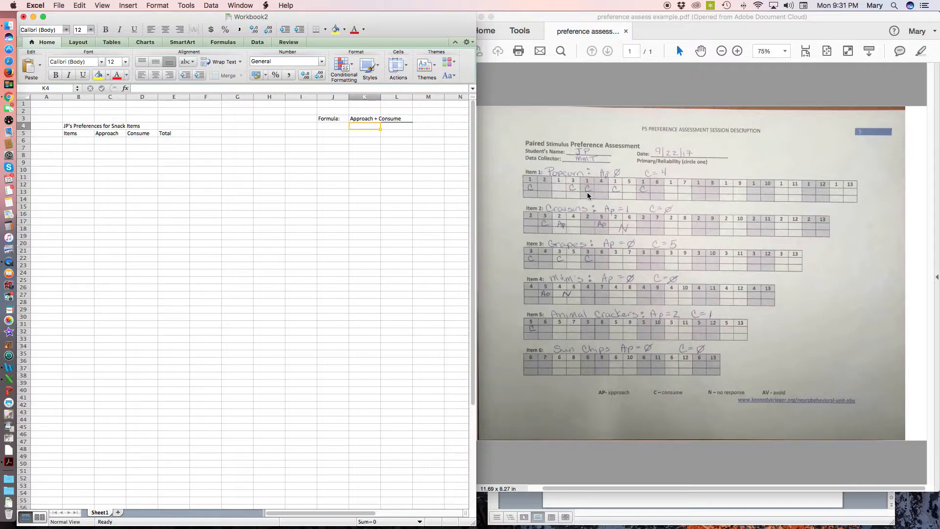
type("Choice oppor")
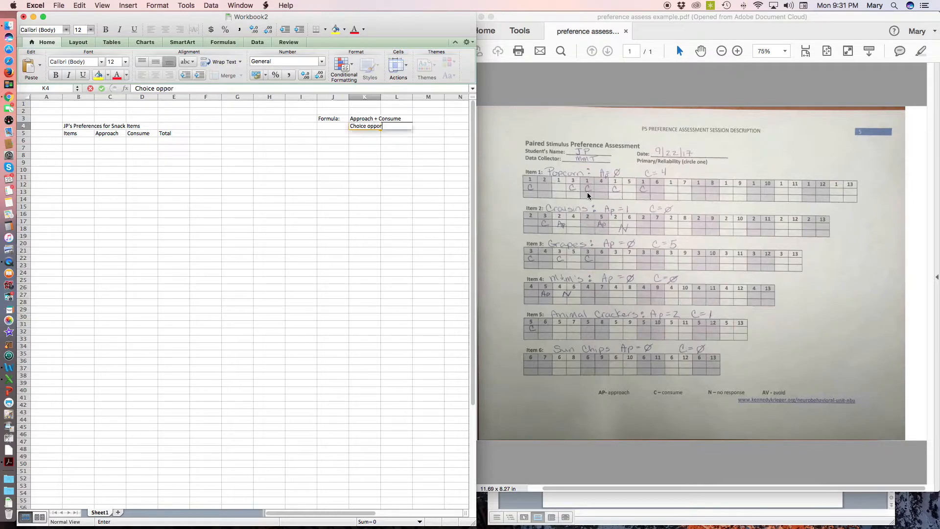
type("tunities")
key("Return")
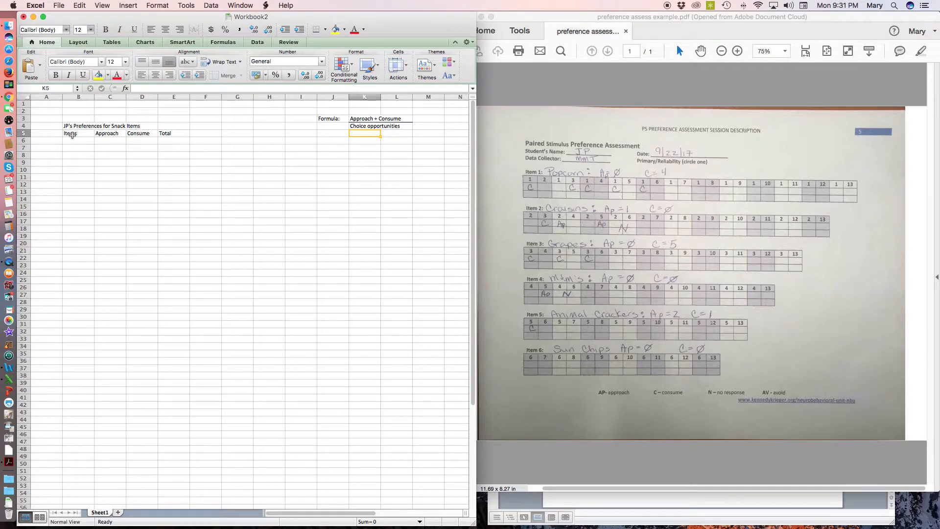
Add the column header "Percent Selected" in F5 beside Total
left_click(205, 133)
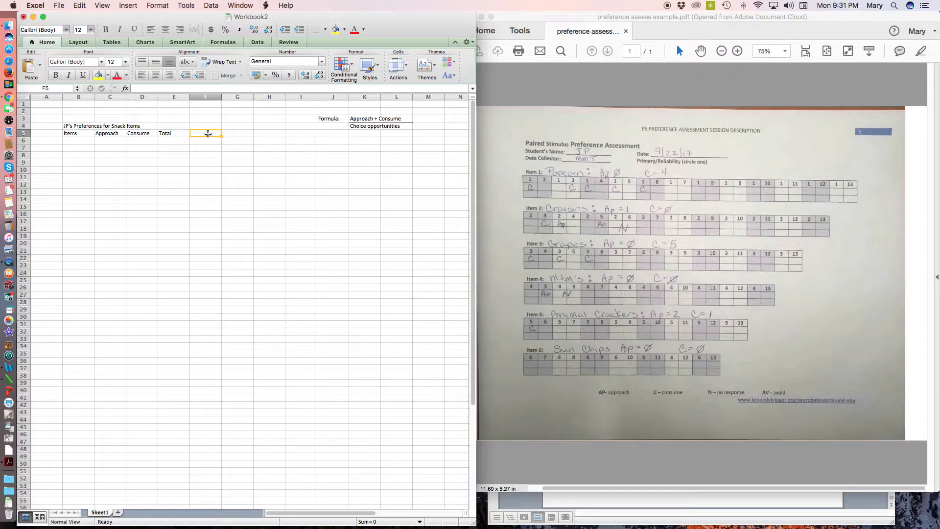
type("Percent")
key("BackSpace")
key("BackSpace")
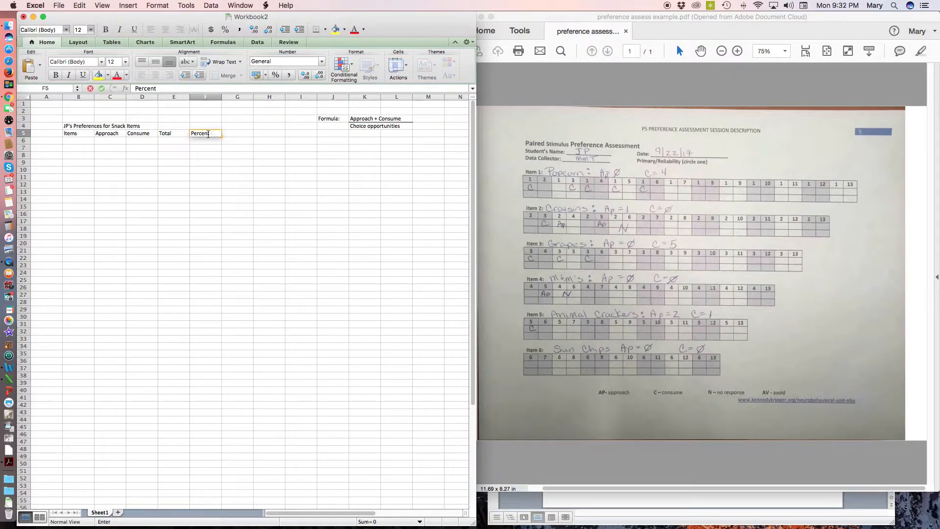
type("Sle==")
type("d")
key("Return")
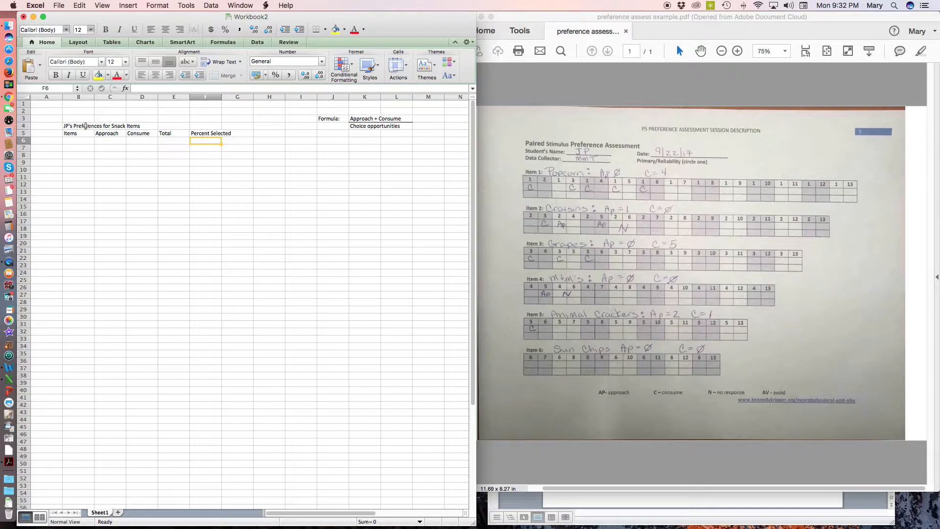
Enter Popcorn as the first snack in B6 under the Items header
scroll(209, 142, "right", 1)
scroll(83, 141, "left", 1)
left_click(82, 141)
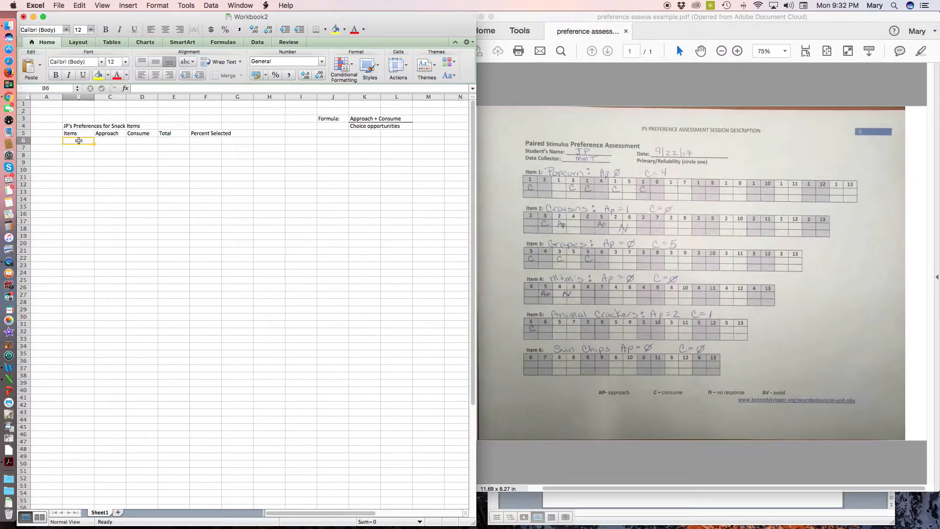
type("O")
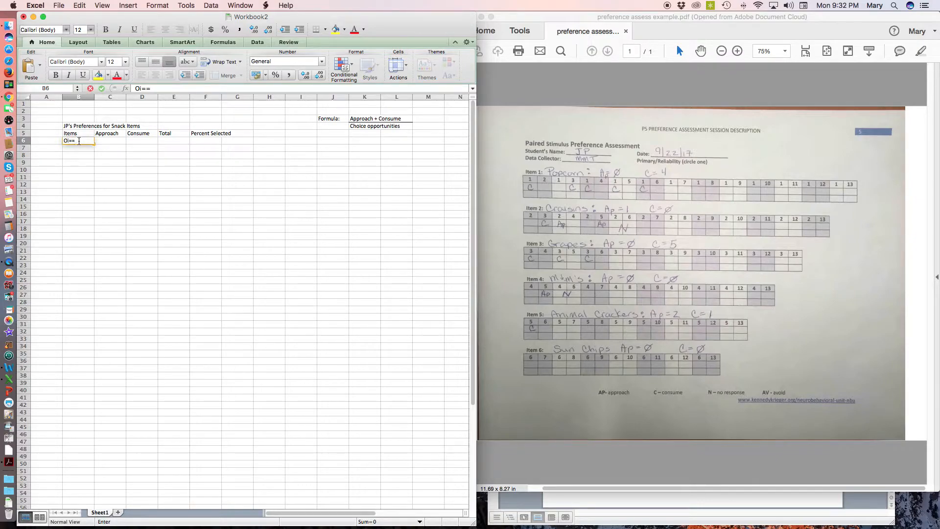
key("BackSpace")
type("Popcorn")
key("Return")
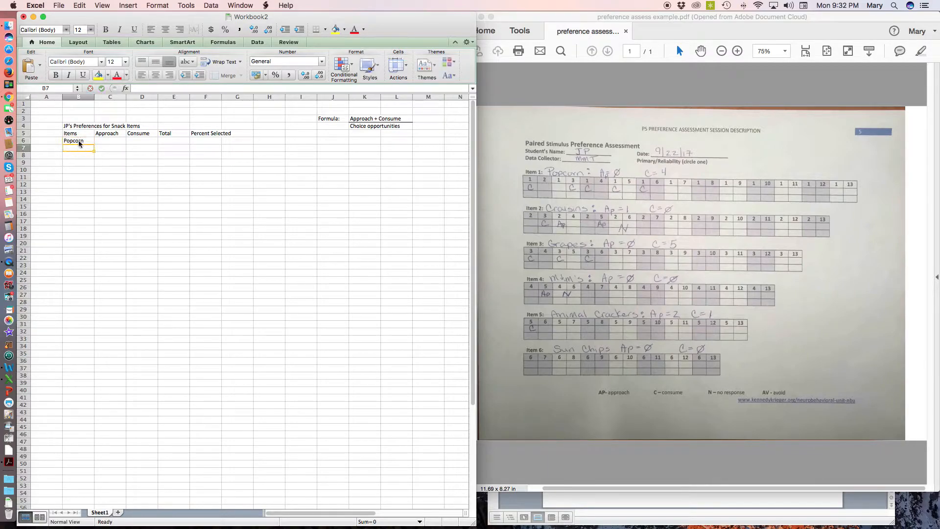
Continue the Items list with Craisins, Grapes and M&Ms in cells B7 to B9
type("Craisins")
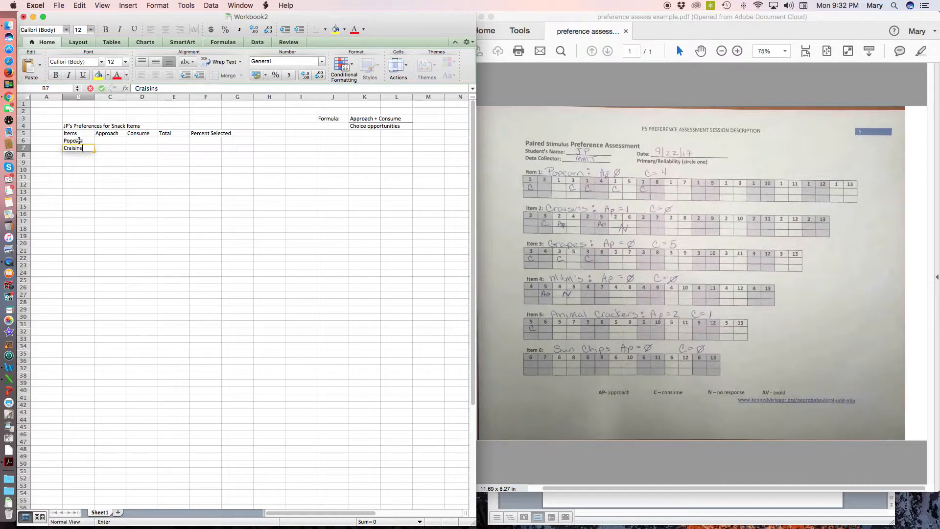
key("Return")
type("Grapes")
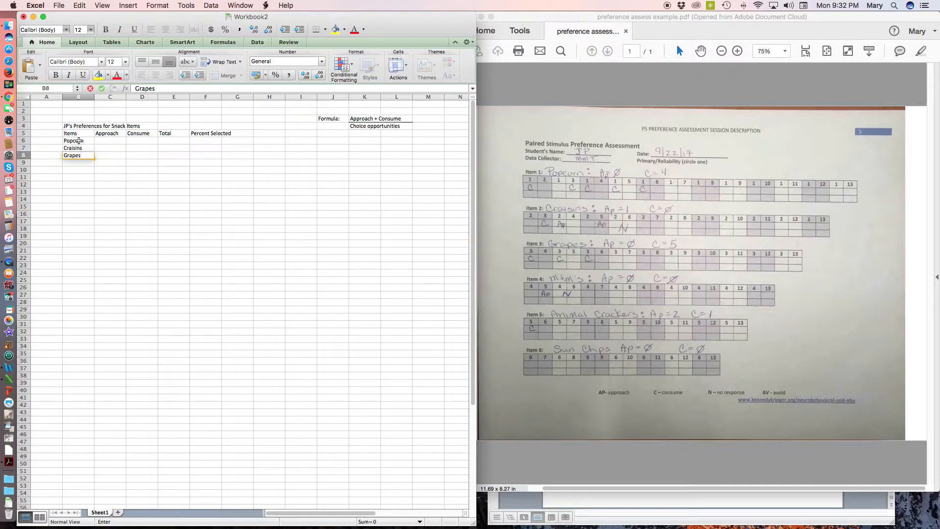
key("Return")
type("M")
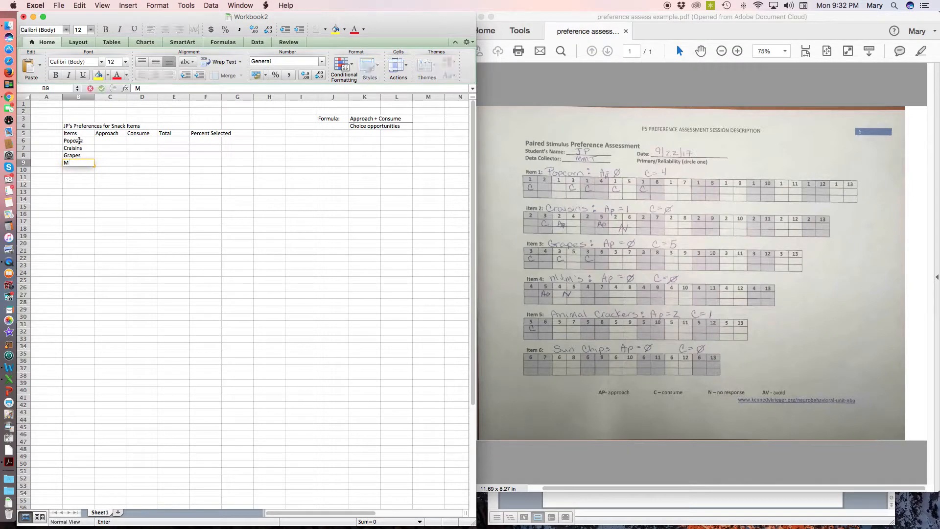
type("&Ms")
key("Return")
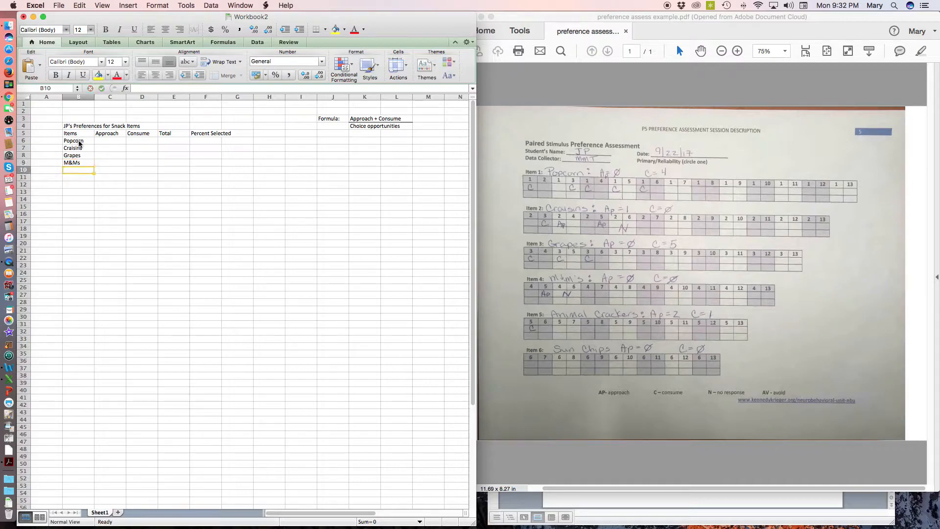
Complete the Items list with Animal Crackers in B10 and Sun Chips in B11
type("Animal")
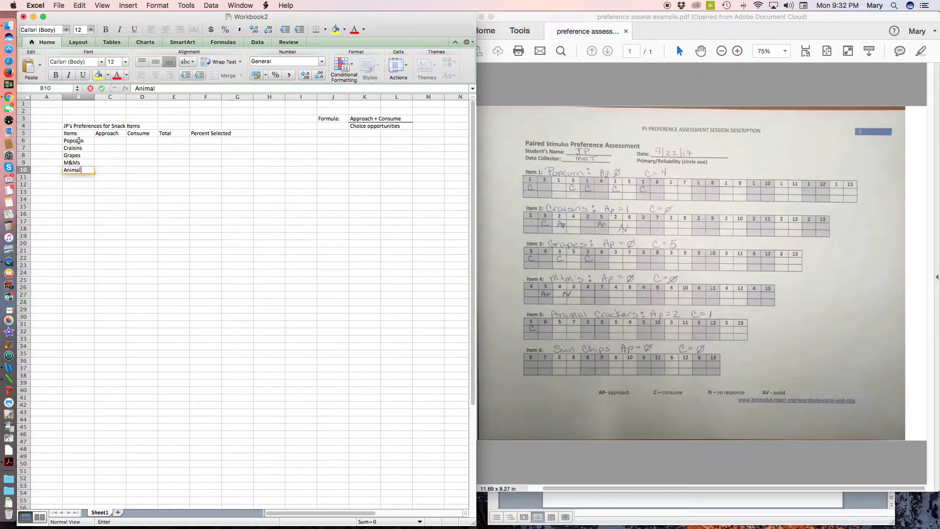
type(" Crackers")
key("Return")
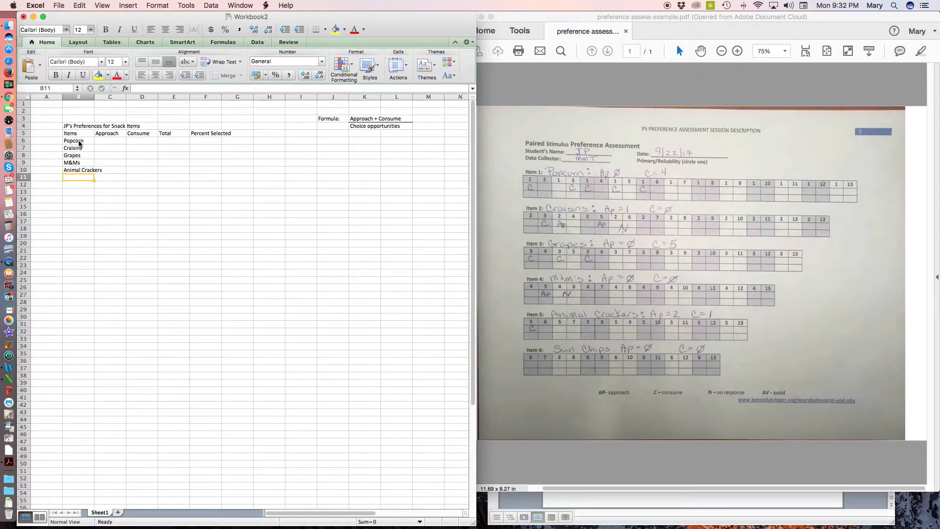
type("Sun chip")
key("BackSpace")
key("BackSpace")
key("BackSpace")
type("Chips")
key("Return")
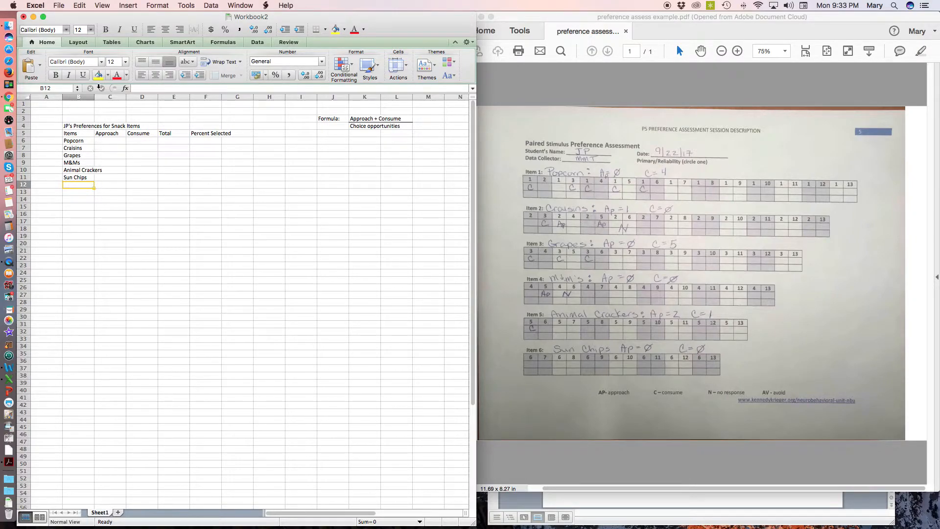
Widen columns B and F so that "Animal Crackers" and "Percent Selected" fit within their cells
left_click(79, 97)
left_click_drag(94, 98, 107, 98)
left_click(114, 213)
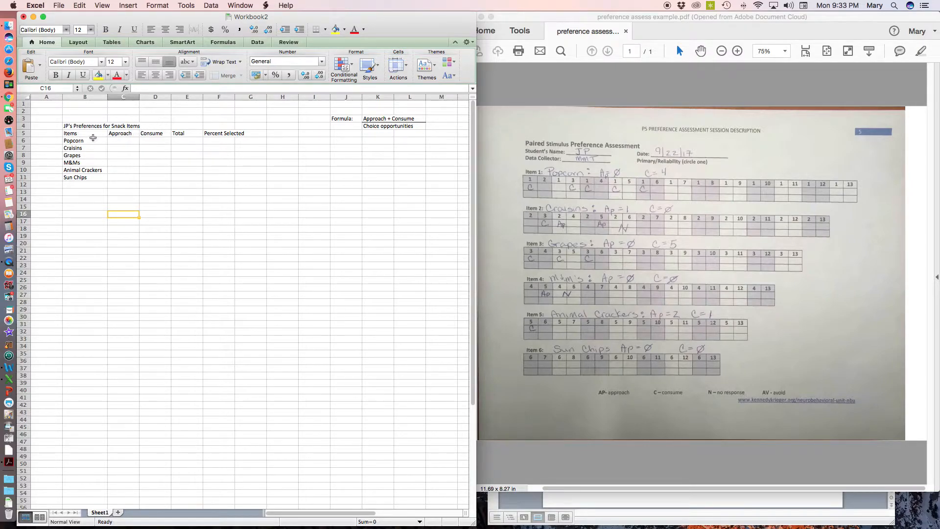
left_click(77, 133)
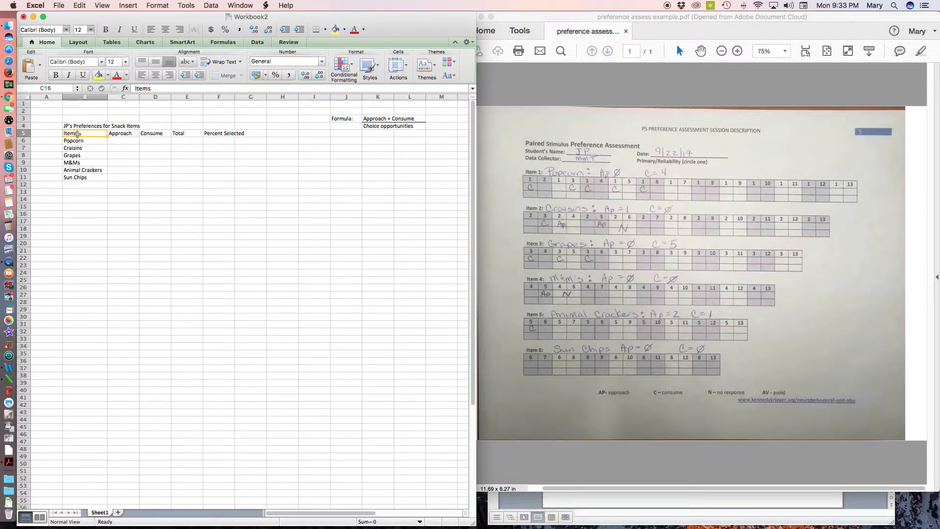
left_click(226, 134)
left_click_drag(234, 97, 248, 97)
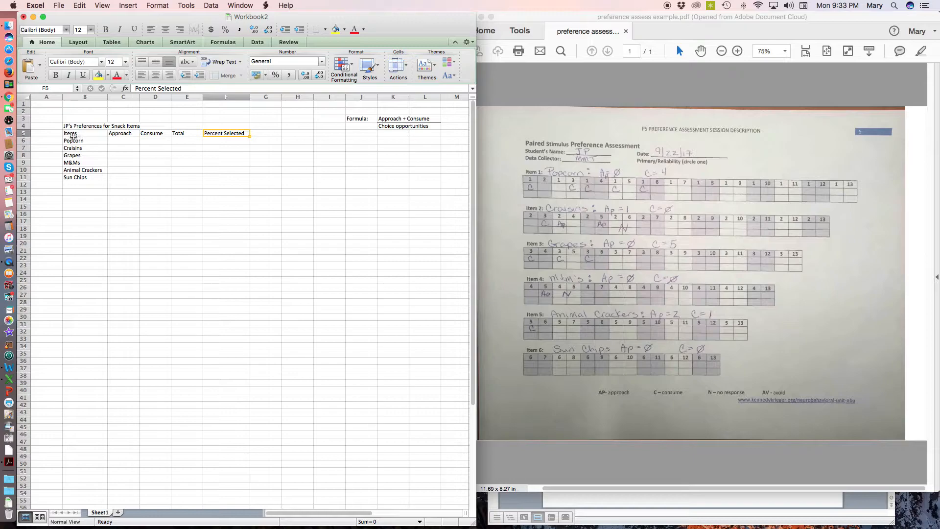
Apply borders to all cells of the table range B5:F11
left_click_drag(74, 135, 239, 177)
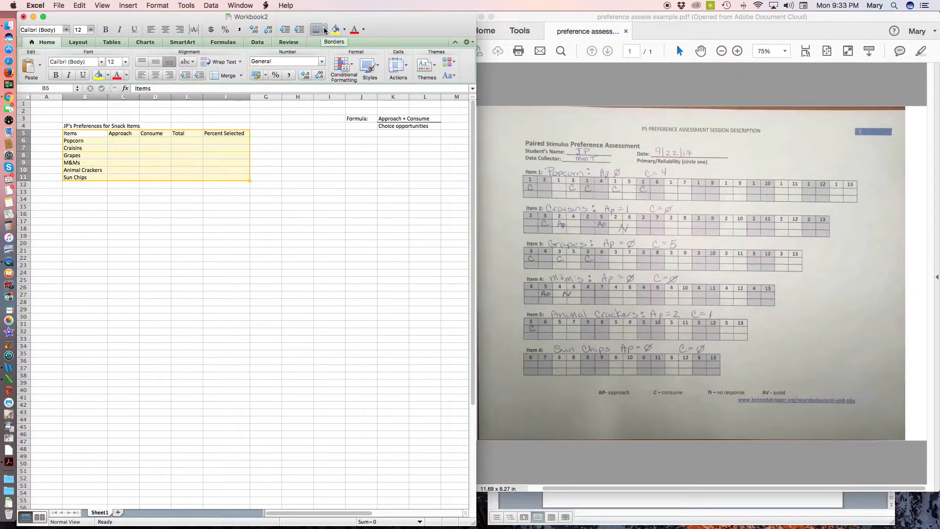
left_click(326, 31)
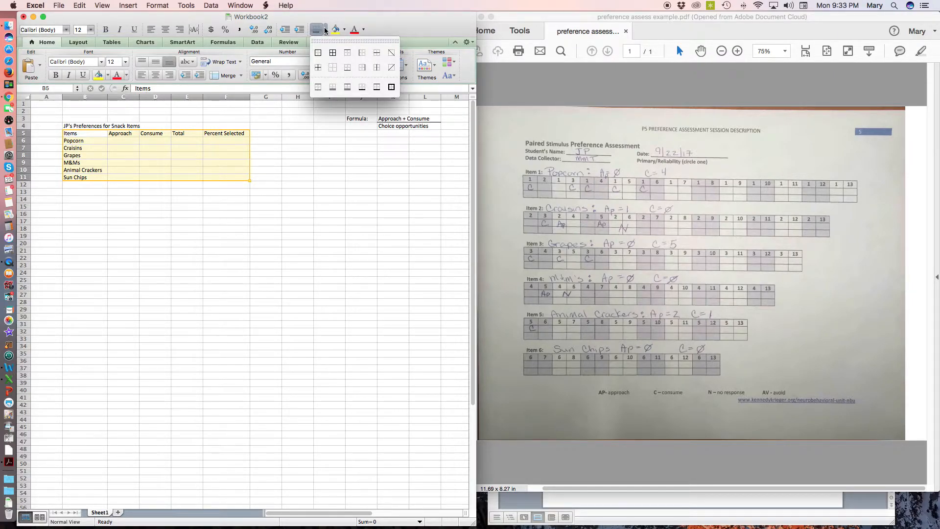
left_click(333, 53)
left_click(165, 200)
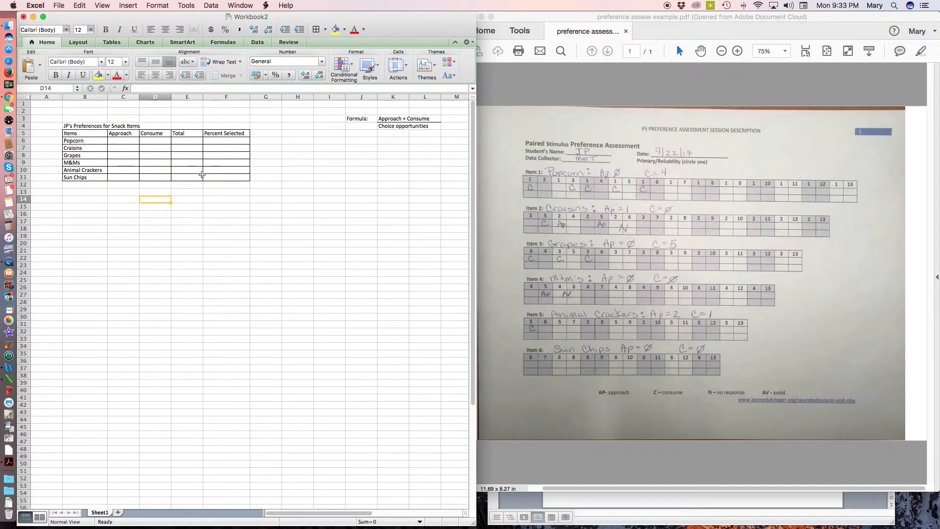
Center the contents of C5:F11, from the Approach column through Percent Selected
left_click_drag(116, 133, 222, 176)
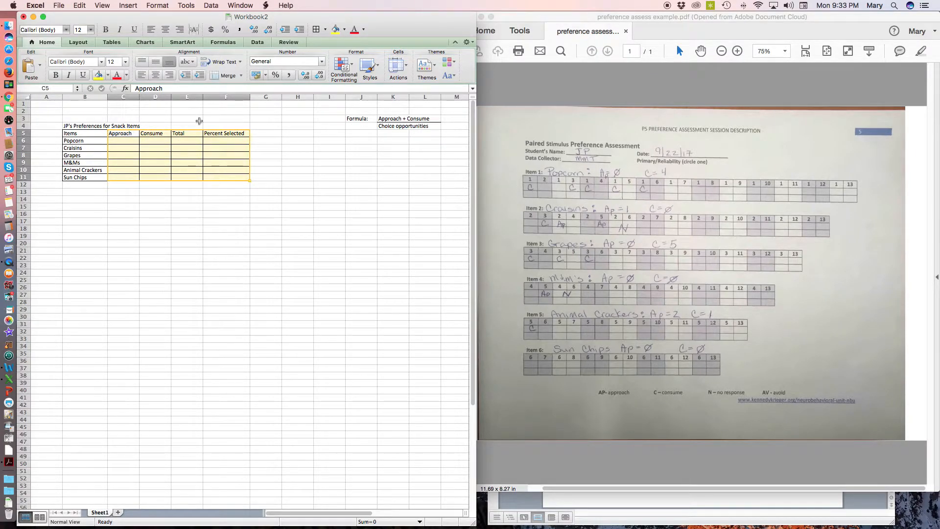
left_click(157, 76)
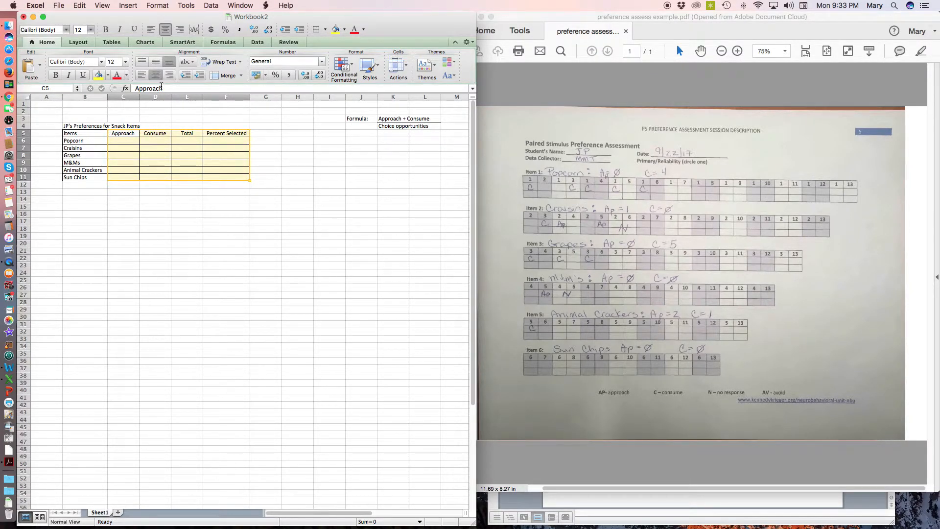
left_click(156, 198)
left_click(207, 220)
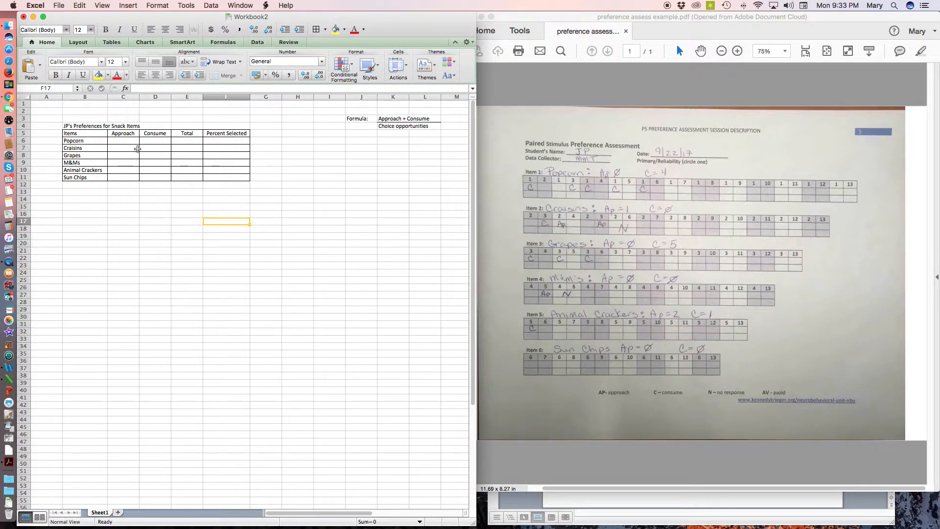
Number the snack items 1 to 6 in cells A6 to A11 beside their names
left_click(122, 145)
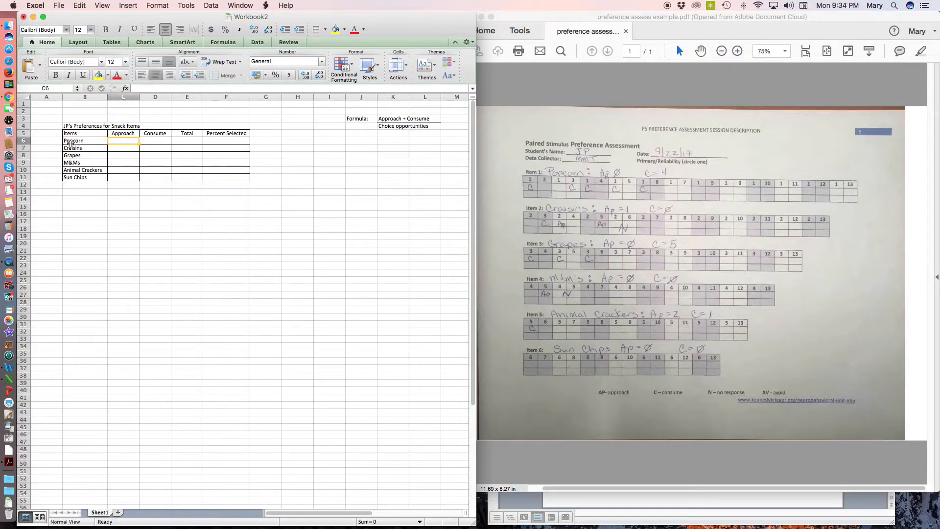
left_click(54, 141)
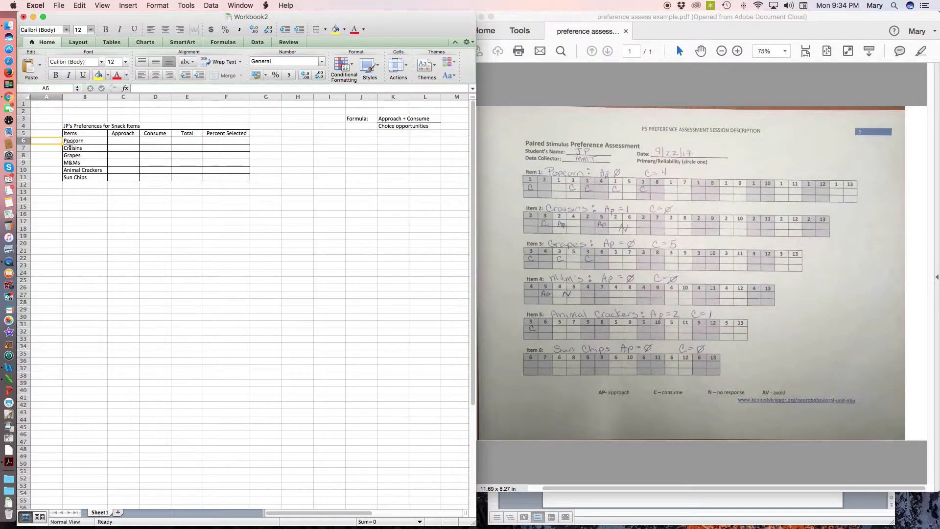
type("1")
key("Return")
type("2")
key("Return")
type("3")
key("Return")
type("4")
key("Return")
type("5")
key("Return")
type("6")
key("Return")
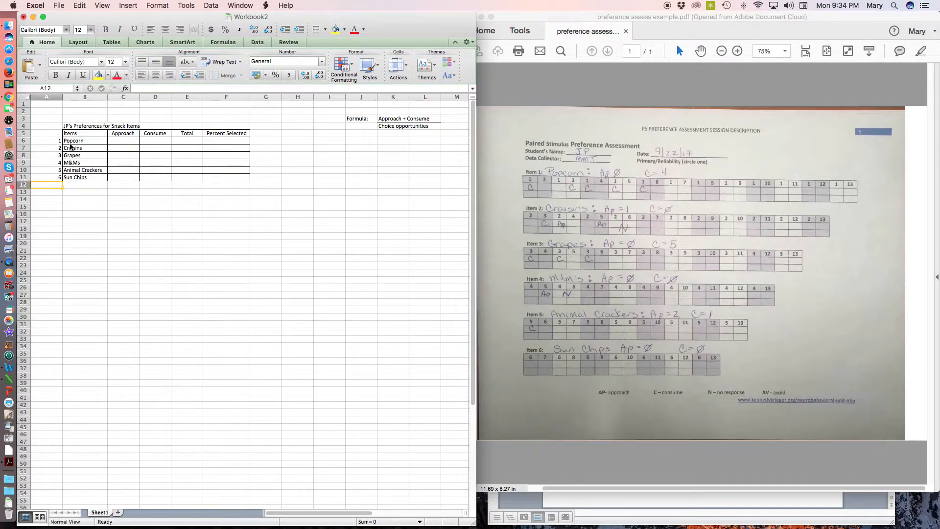
Enter the Popcorn counts from the assessment PDF: 0 for Approach in C6 and 4 for Consume in D6
left_click(599, 153)
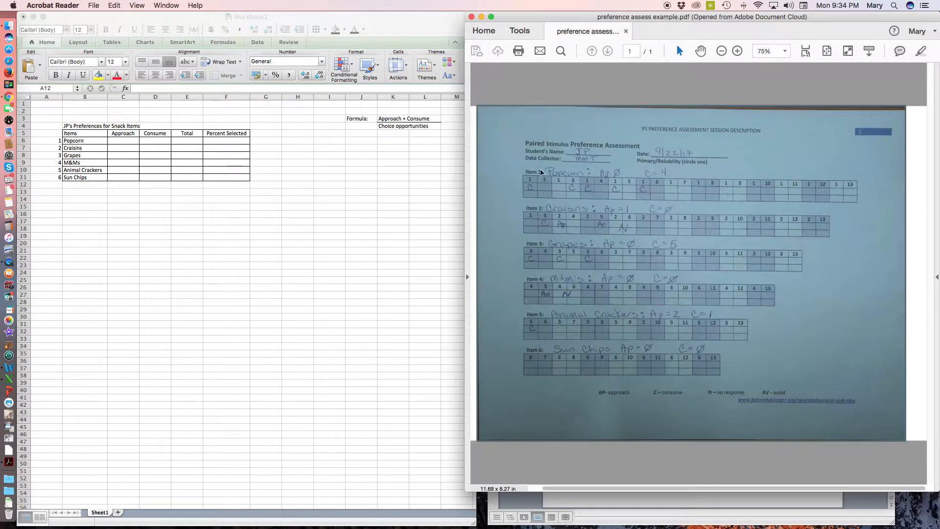
left_click(585, 83)
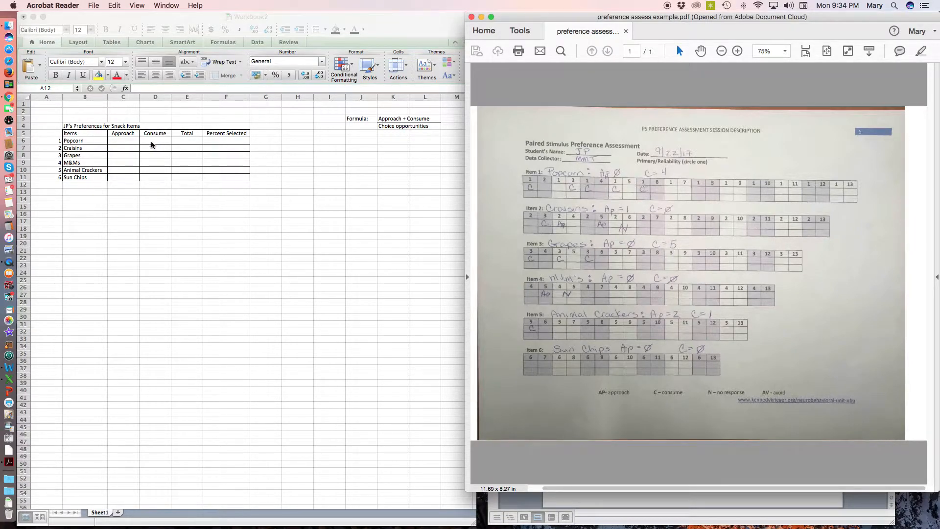
left_click(126, 140)
left_click(125, 140)
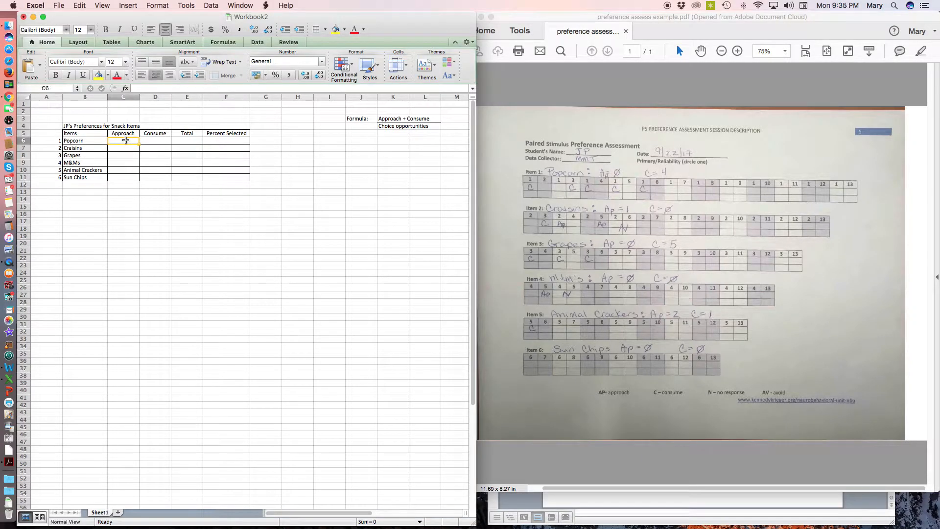
type("0")
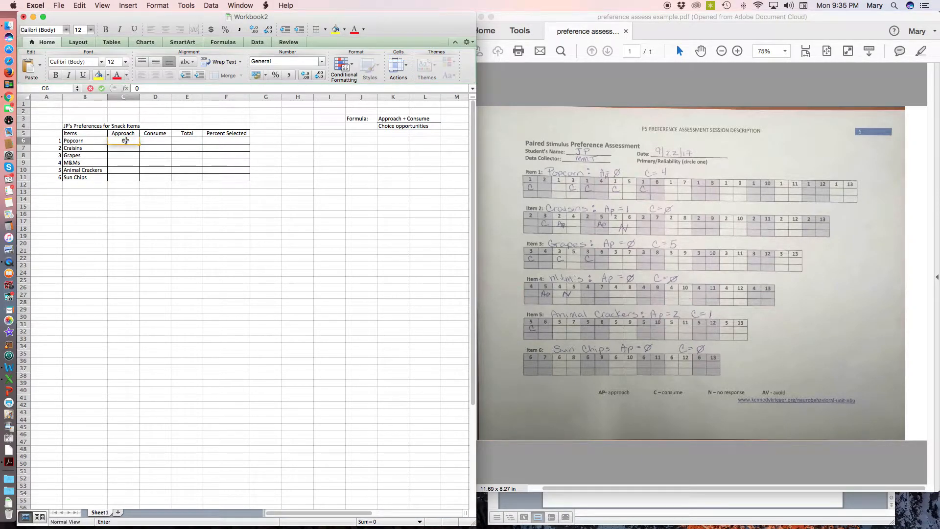
key("Tab")
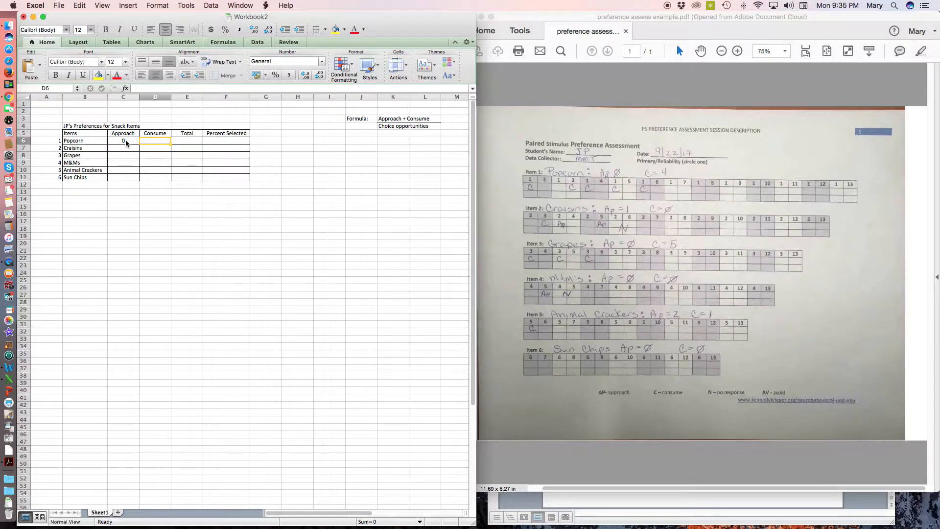
type("4")
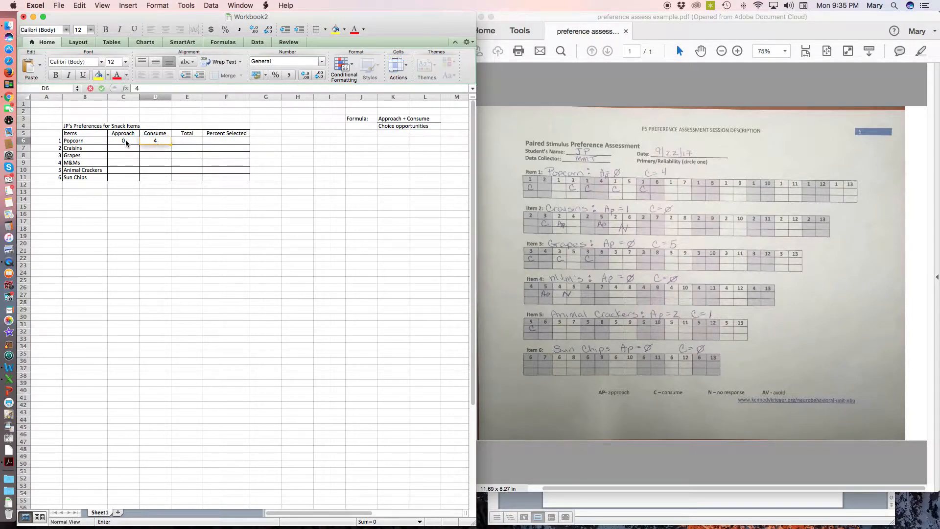
left_click(134, 162)
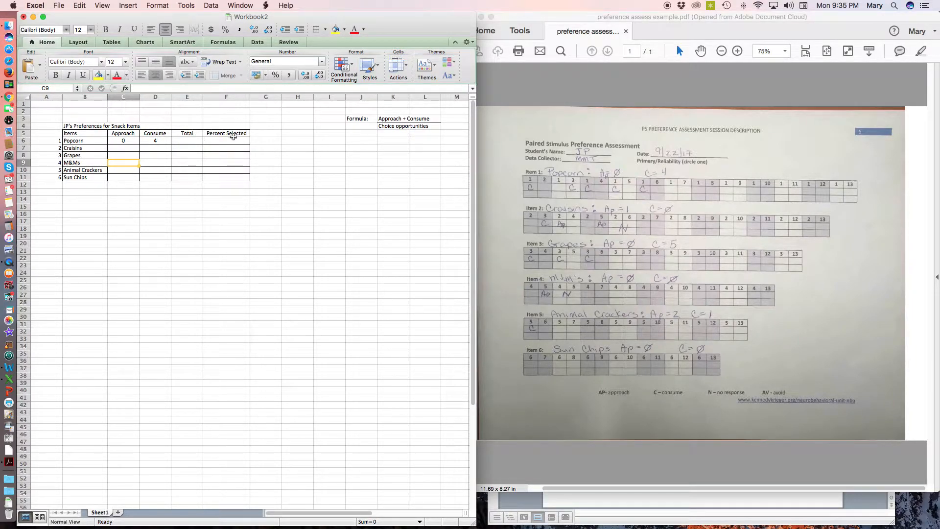
Enter the Craisins counts in row 7: 1 for Approach and 0 for Consume
left_click(125, 148)
type("1")
key("Tab")
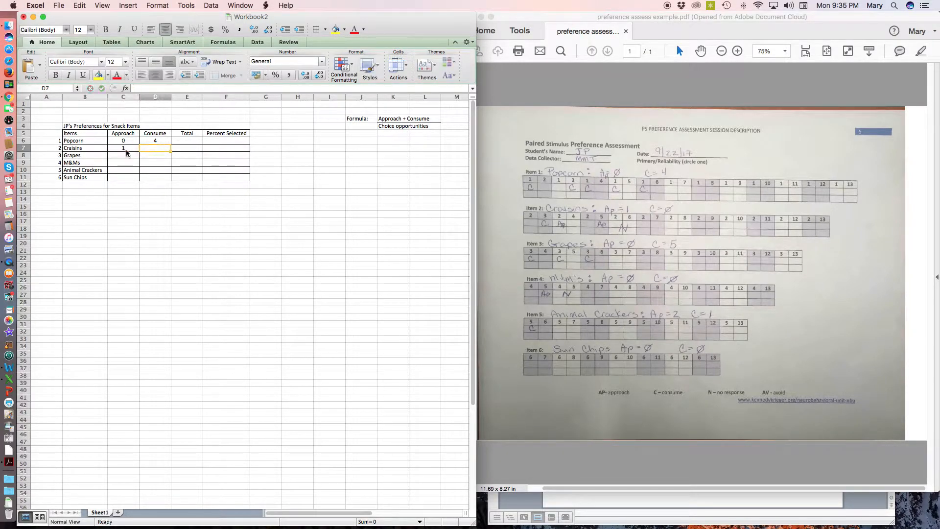
type("0")
key("Return")
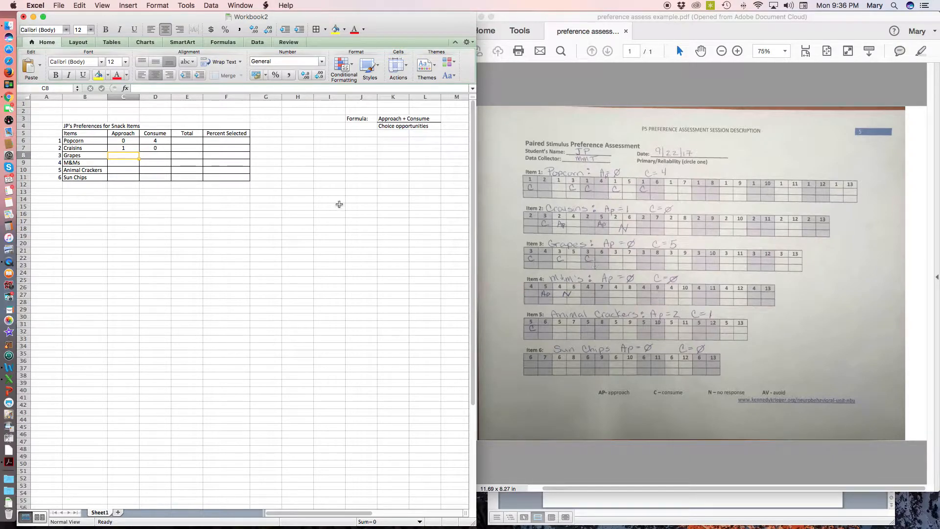
Enter the Grapes counts in row 8: 5 for Consume and 0 for Approach
left_click(161, 157)
type("5")
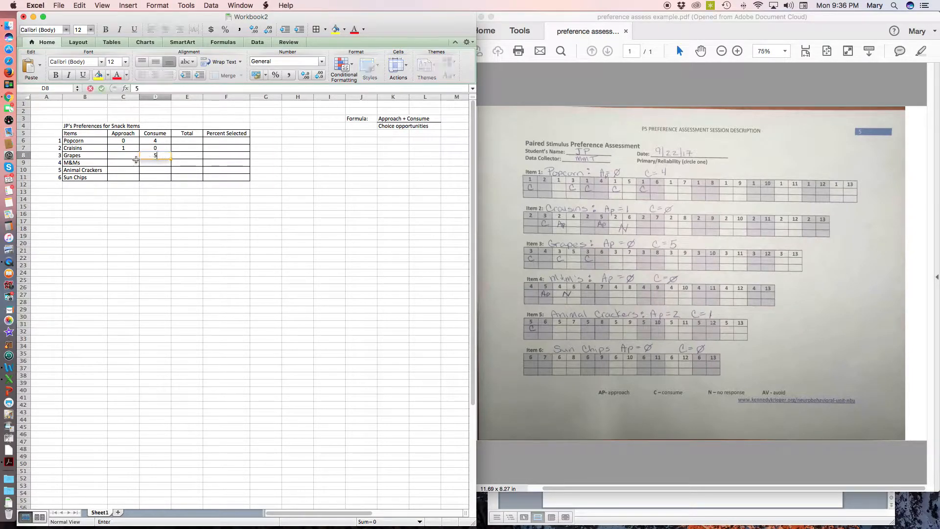
left_click(131, 156)
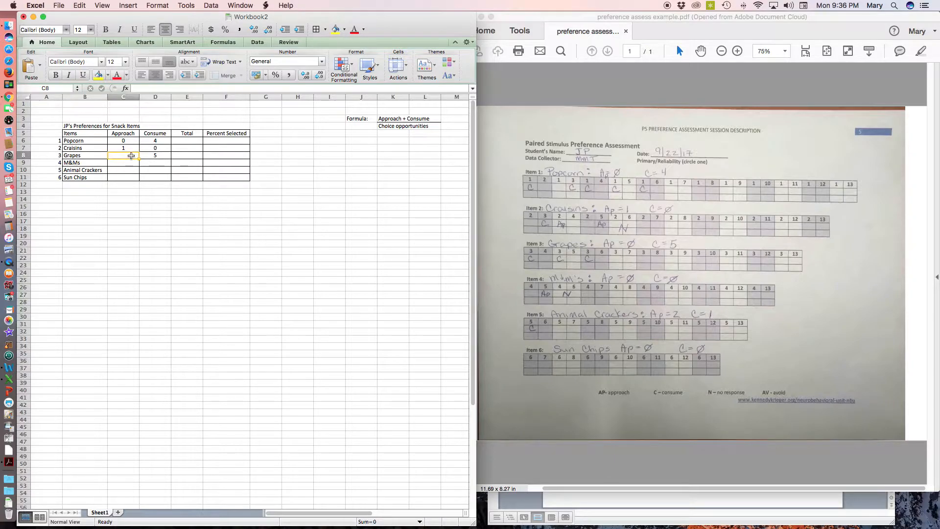
type("0")
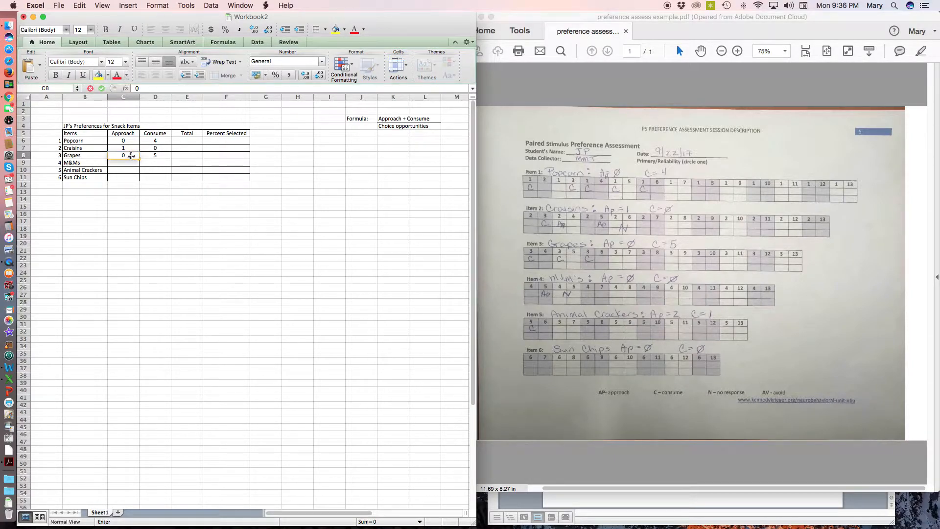
key("Return")
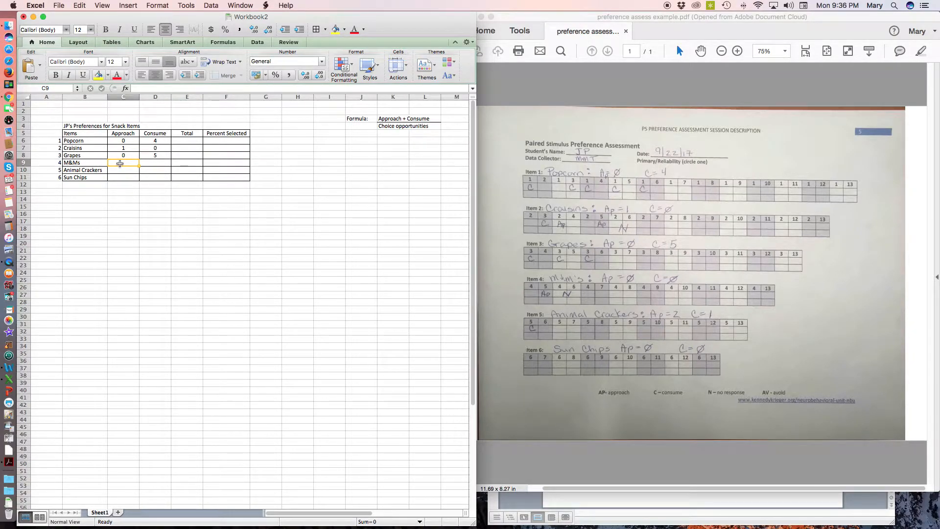
Enter 0 for both Approach and Consume in the M&Ms row, cells C9 and D9
type("0")
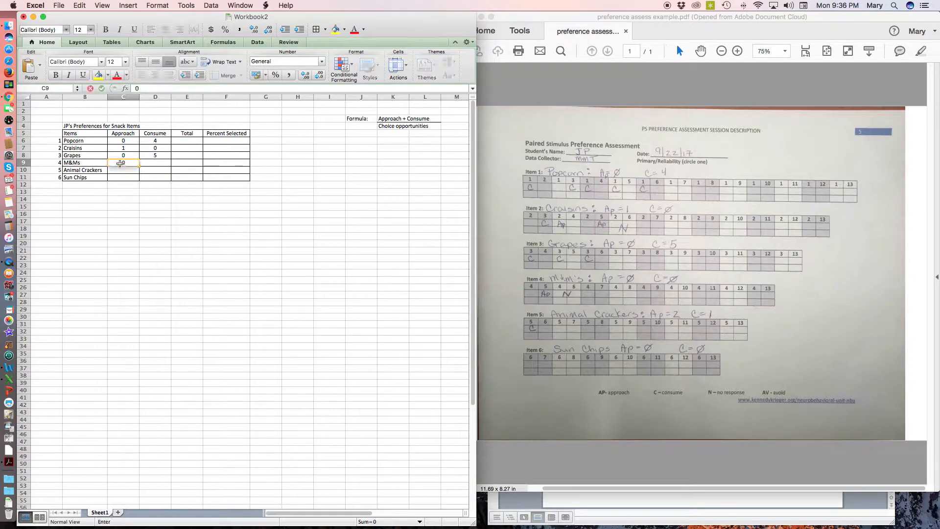
key("Tab")
type("0")
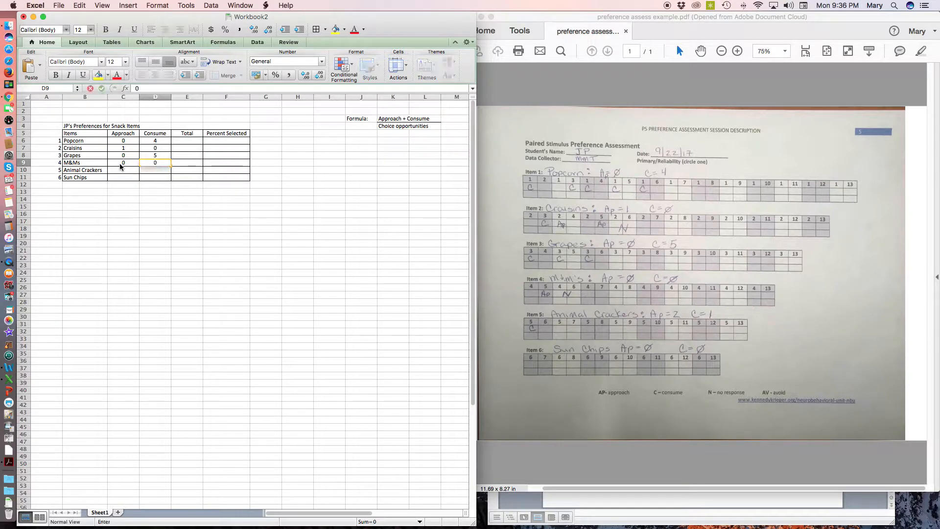
left_click(134, 178)
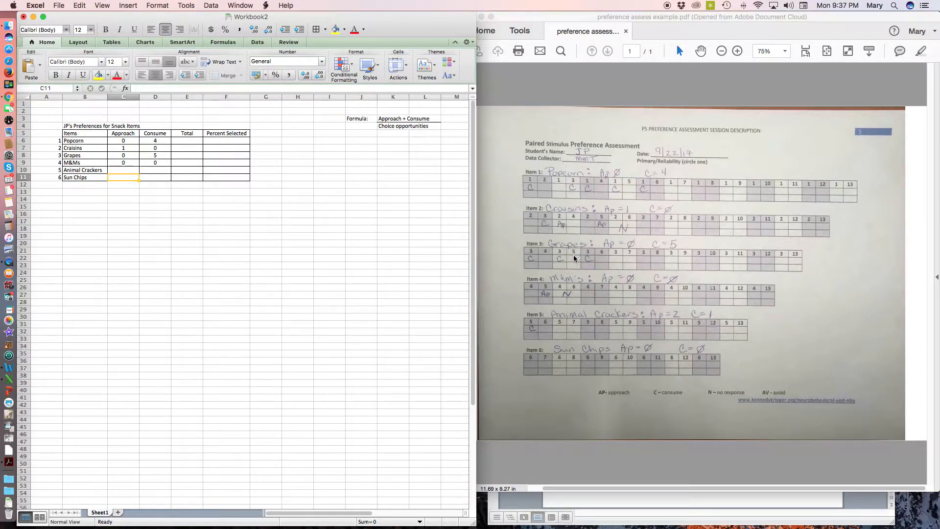
Enter the Animal Crackers counts in row 10: 2 for Approach and 1 for Consume
scroll(574, 254, "left", 1)
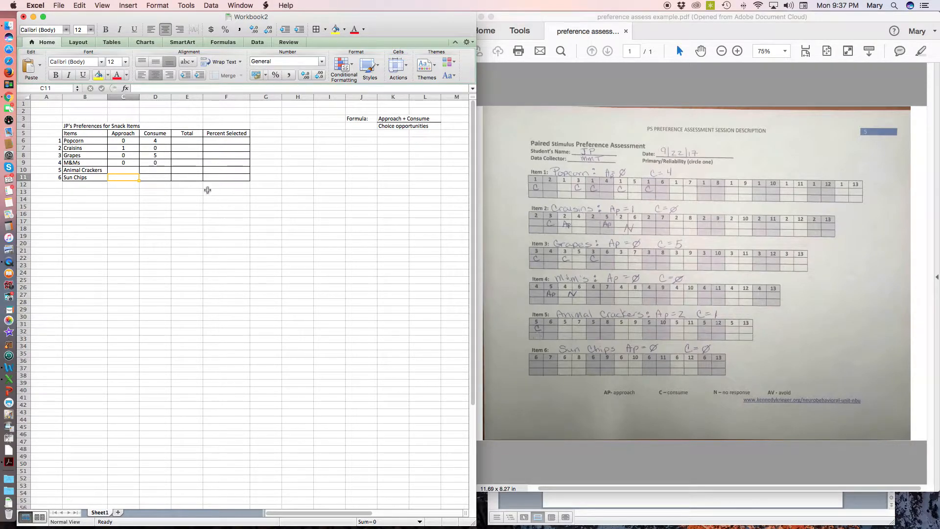
left_click(122, 171)
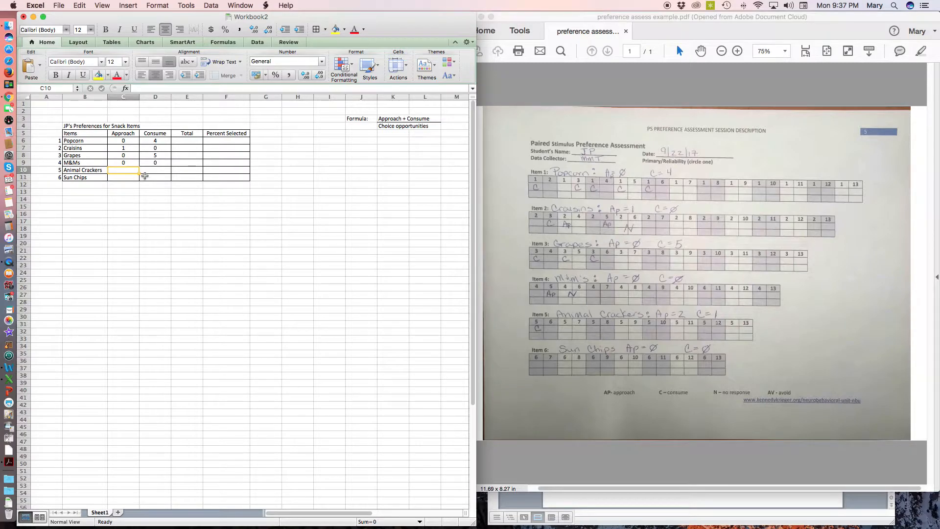
type("2")
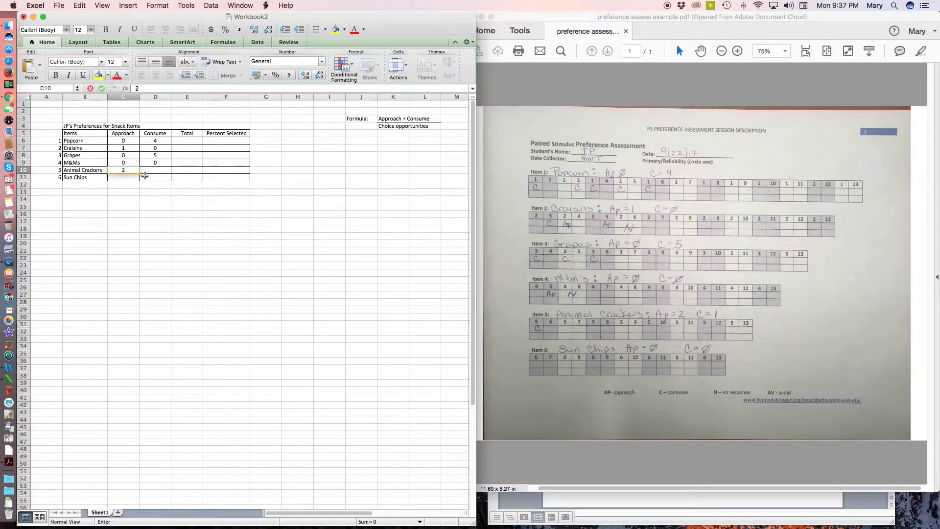
left_click(146, 172)
type("1")
left_click(149, 182)
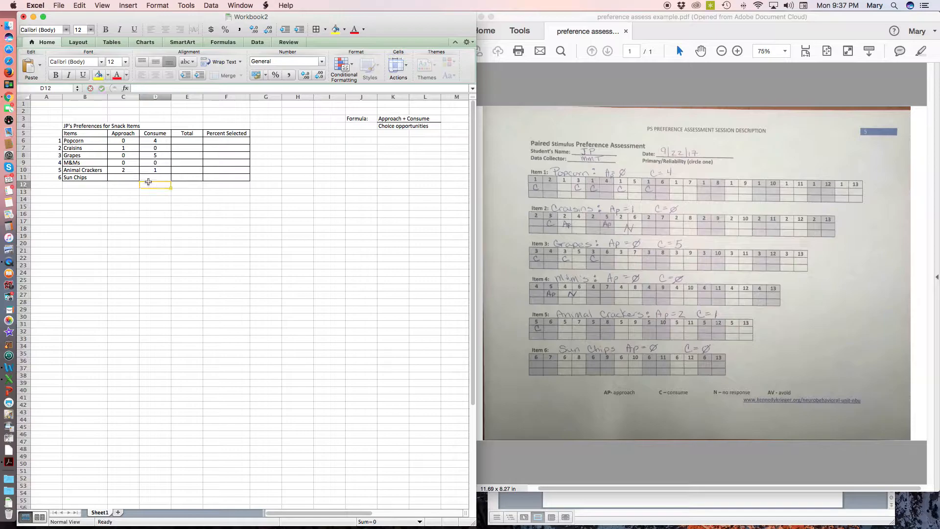
Enter 0 for both Approach and Consume in the Sun Chips row, cells C11 and D11
left_click(123, 177)
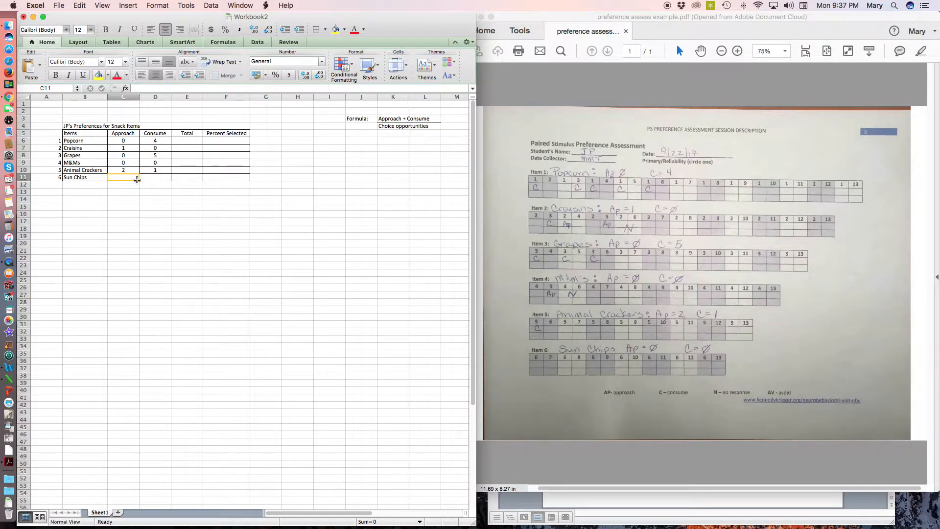
type("0")
key("Tab")
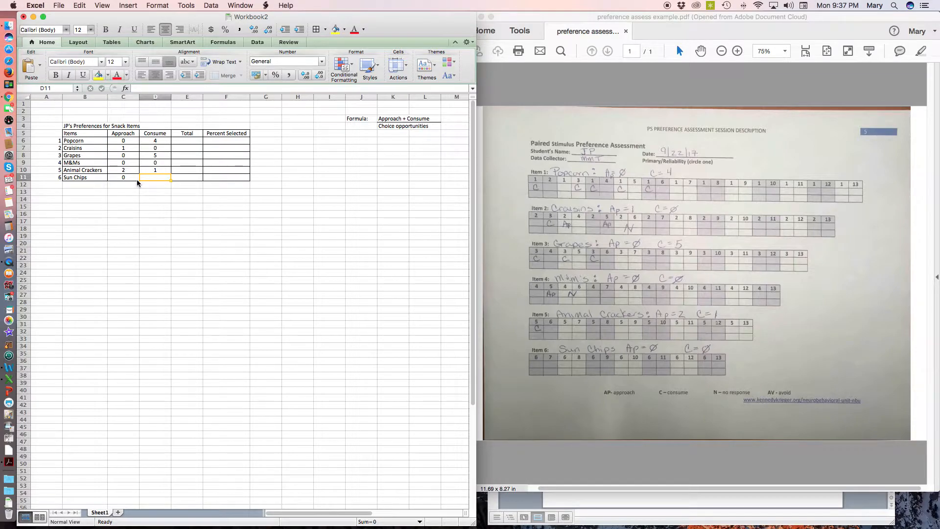
type("0")
left_click(148, 221)
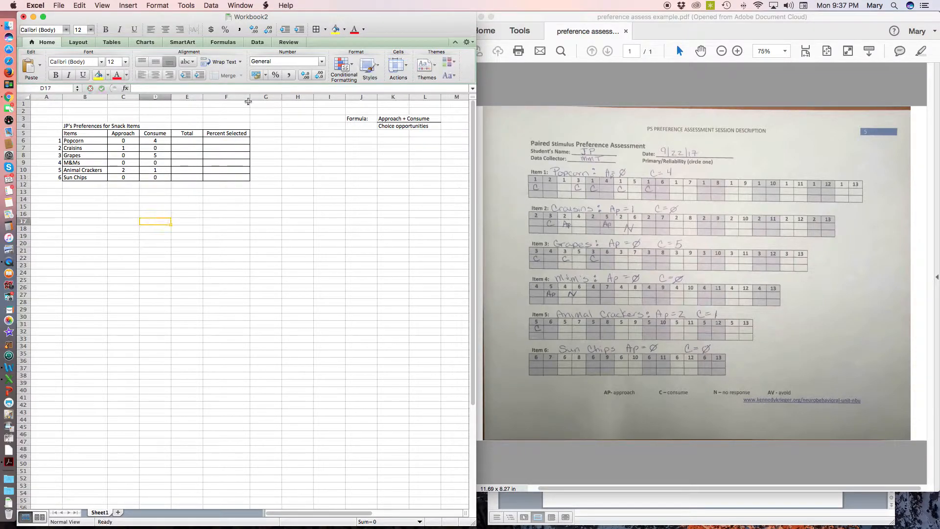
Fill in the Total column for the first three items: 4 for Popcorn, 1 for Craisins and 5 for Grapes
left_click(188, 141)
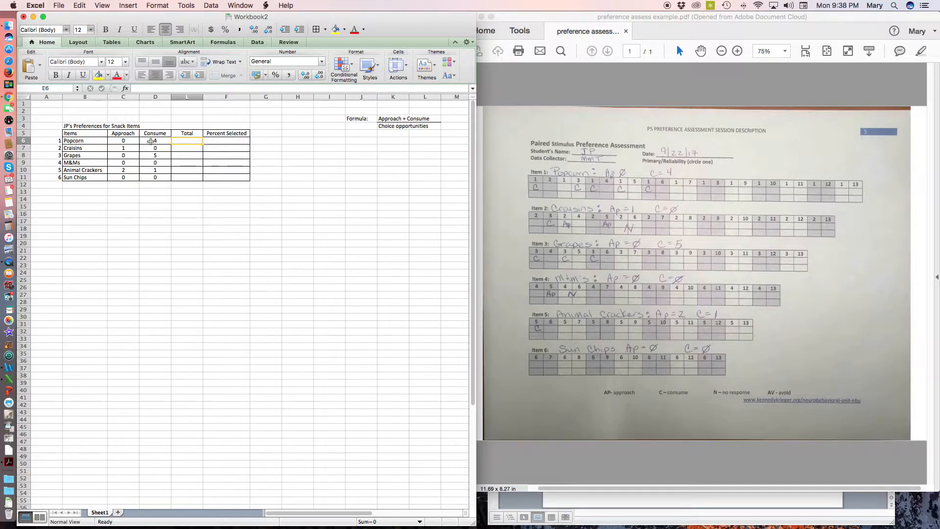
type("4")
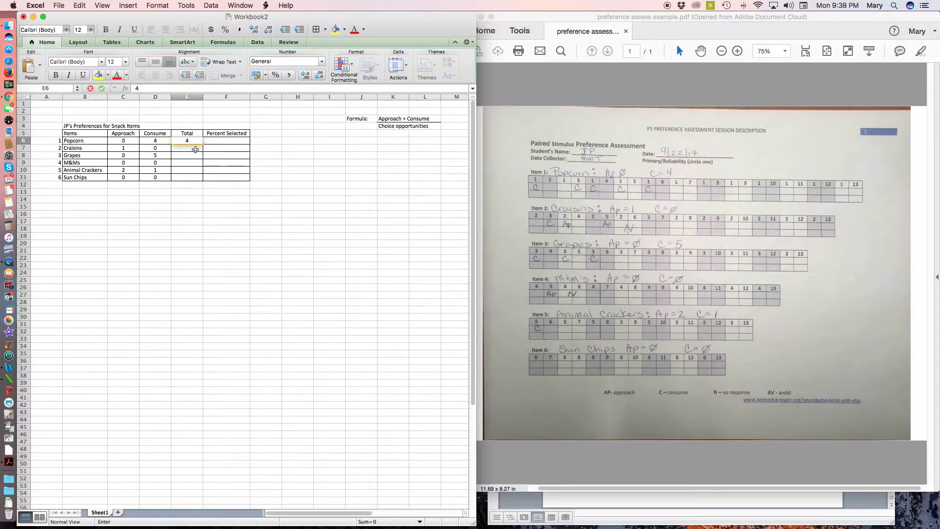
key("Return")
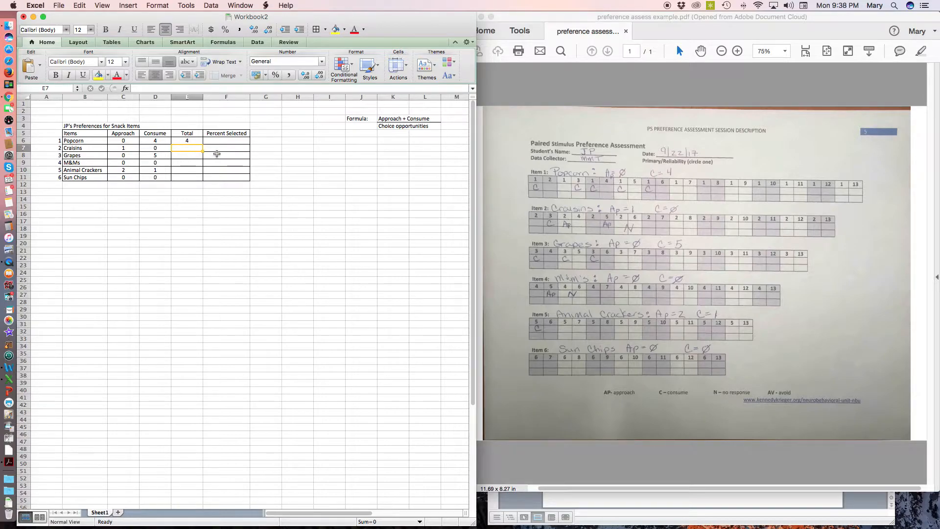
type("1")
key("Return")
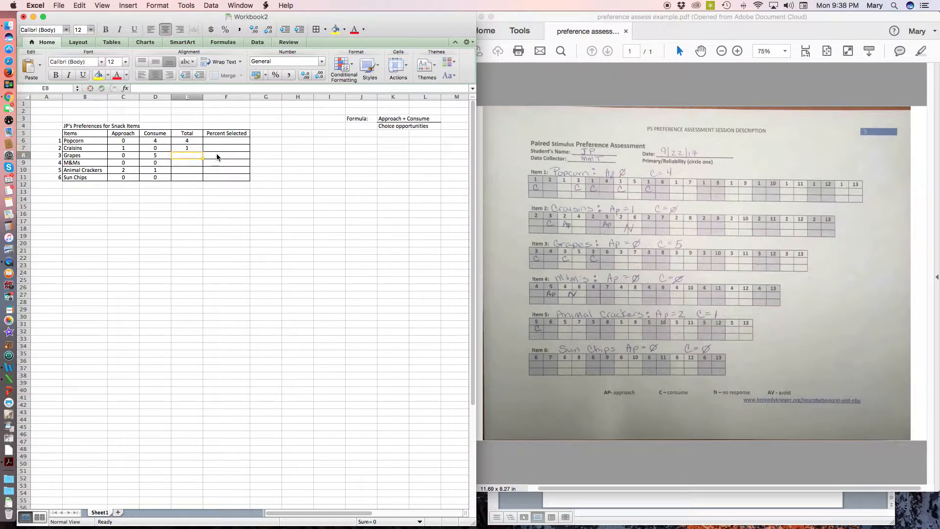
type("5")
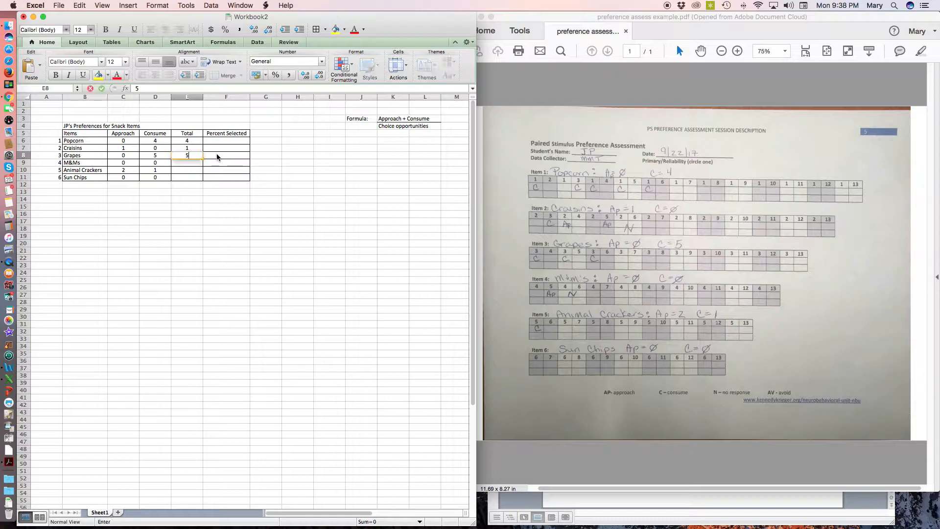
key("Return")
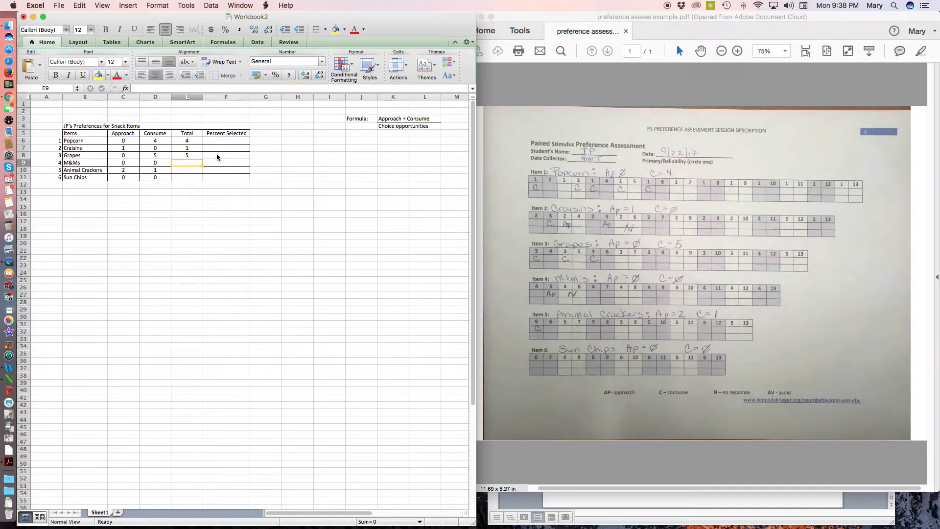
Fill in the remaining totals: 0 for M&Ms, 3 for Animal Crackers and 0 for Sun Chips
type("0")
key("Return")
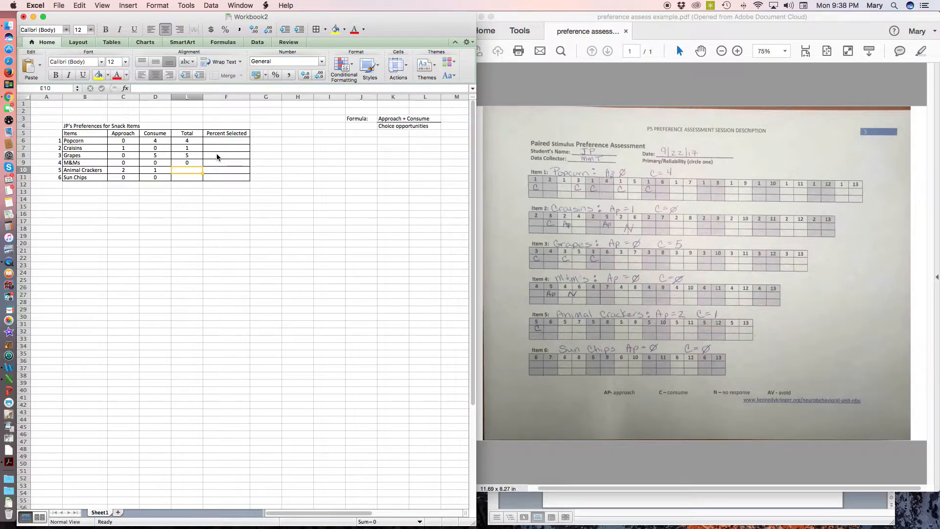
type("3")
key("Return")
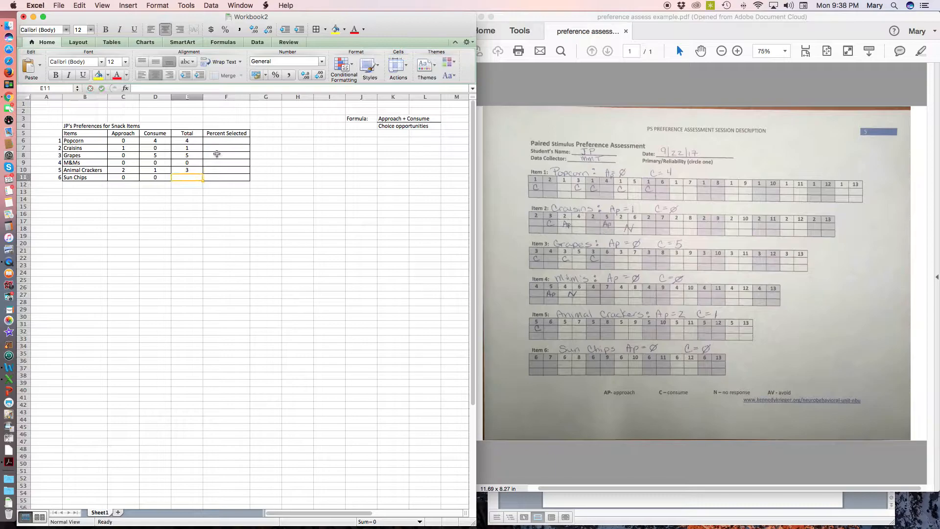
type("0")
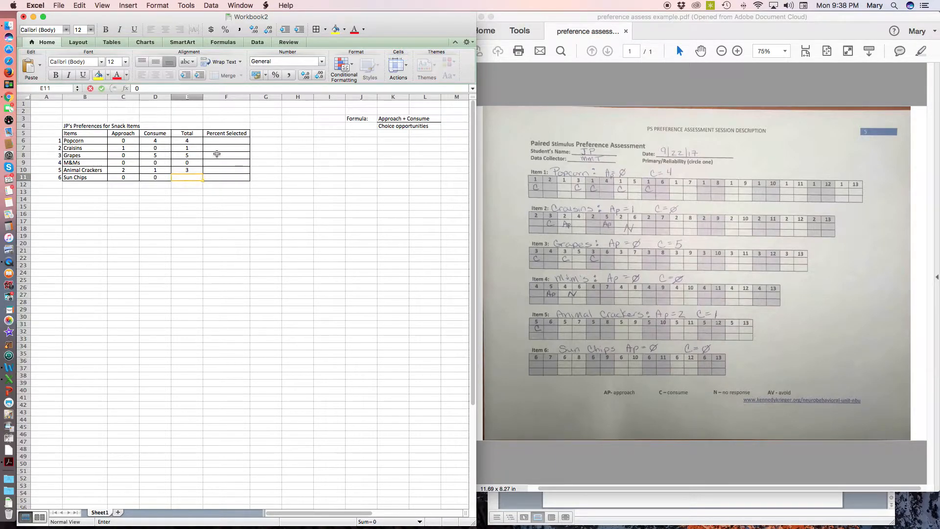
key("Return")
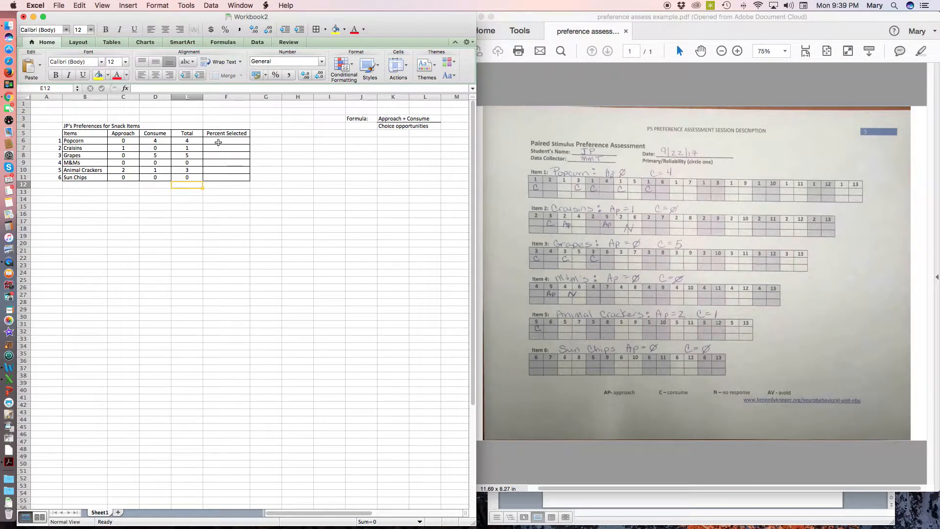
Add a note in cell B14 reading "If you want to create a formula on Excel, start with an '=' sign"
left_click(221, 141)
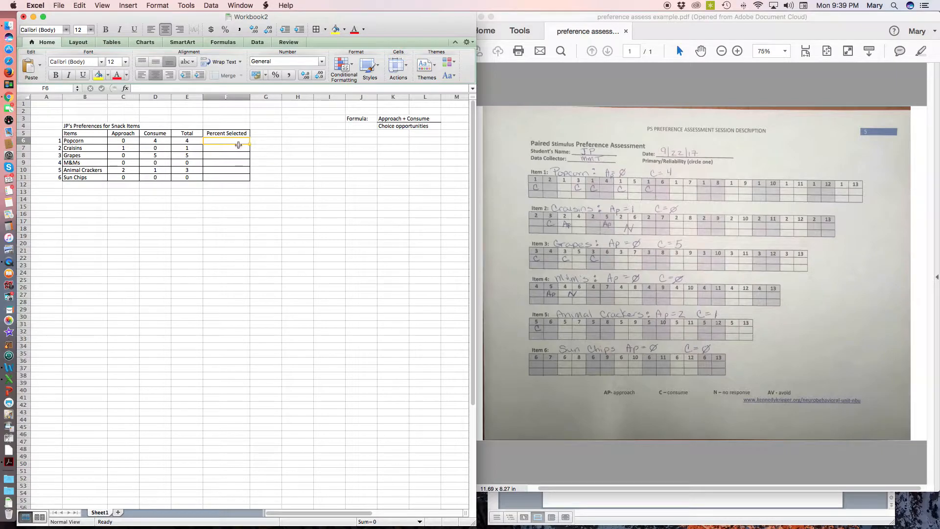
scroll(239, 145, "down", 1)
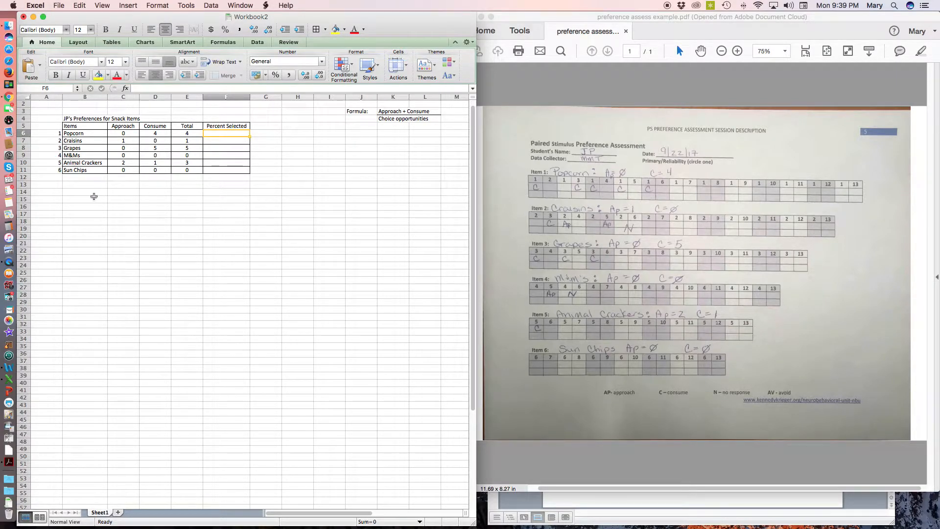
left_click(72, 193)
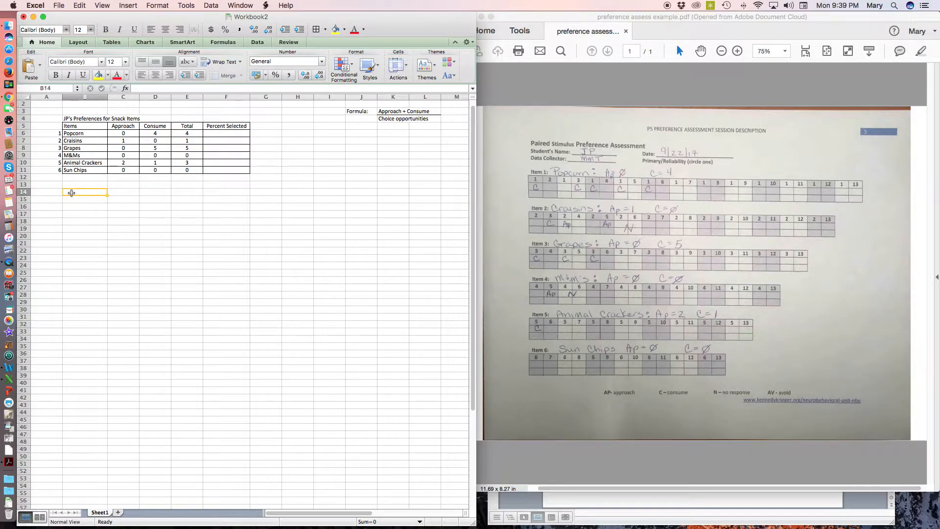
type("If you w")
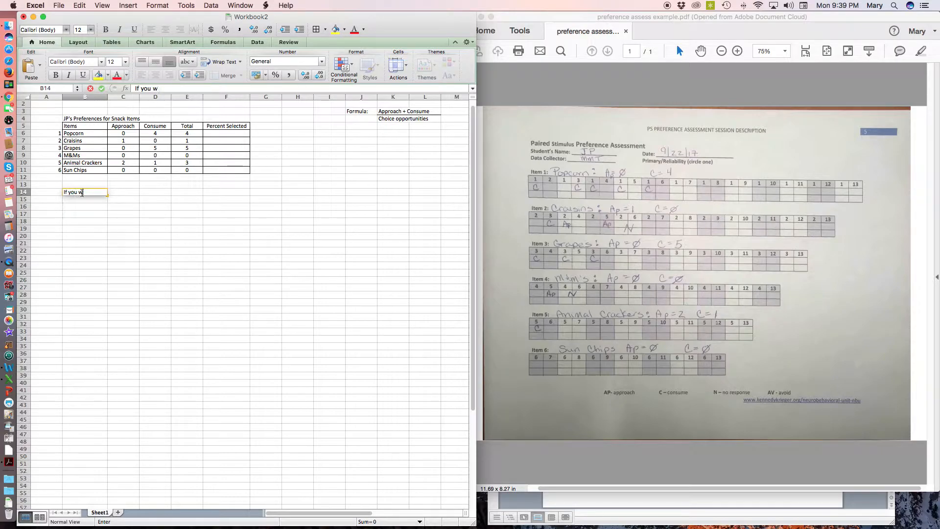
type("ont to create a for")
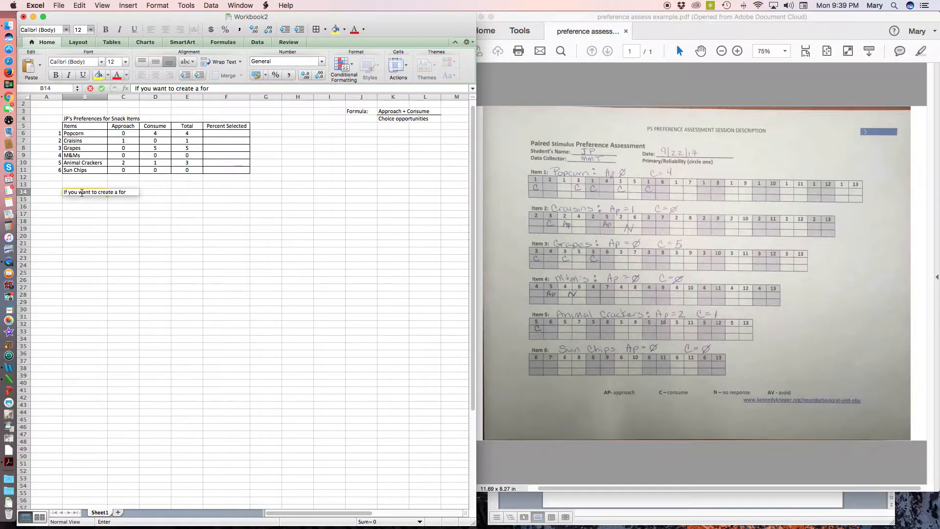
type("mula on Excel")
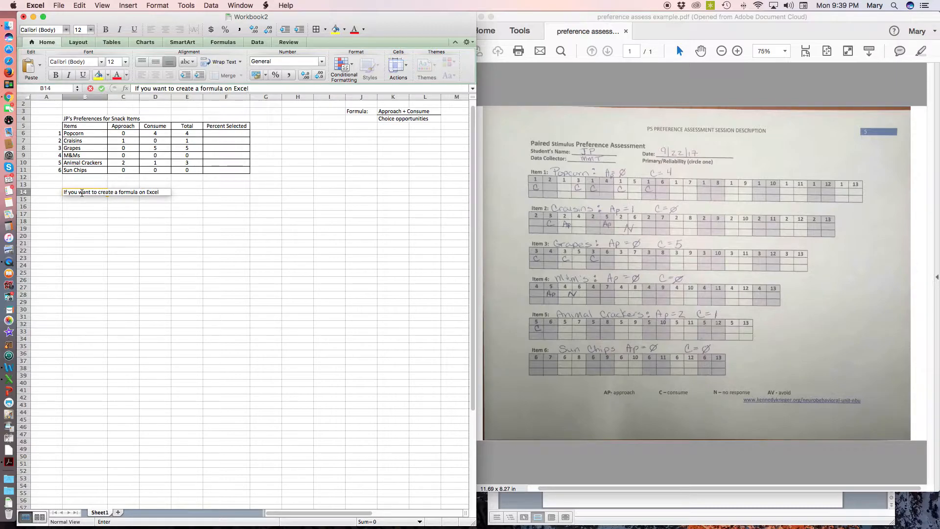
type(", start with an '")
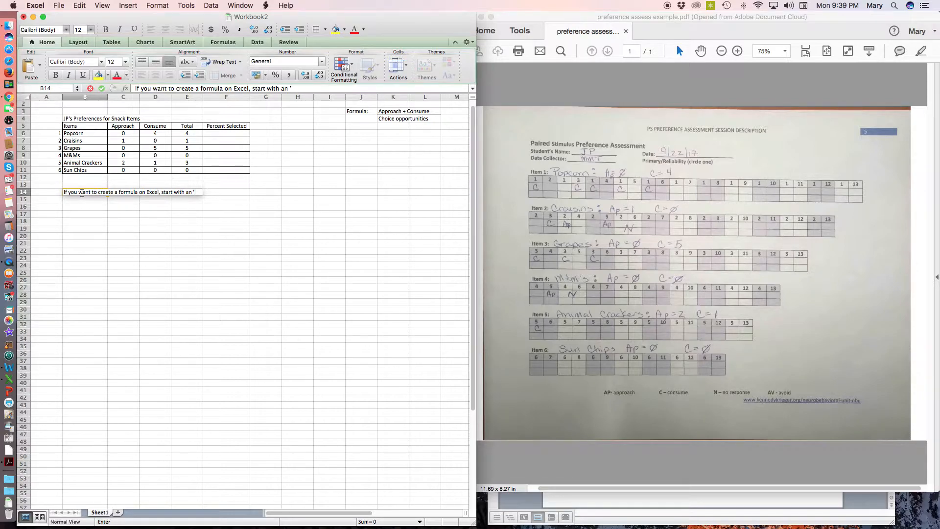
type("=' sign")
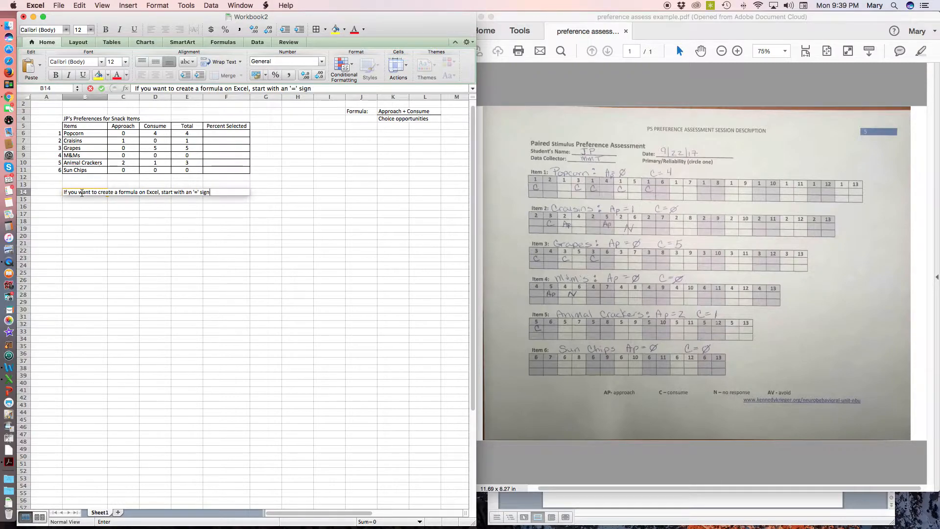
Calculate Popcorn's Percent Selected in F6 by dividing its total by 5 choice opportunities, =E6/5
left_click(223, 134)
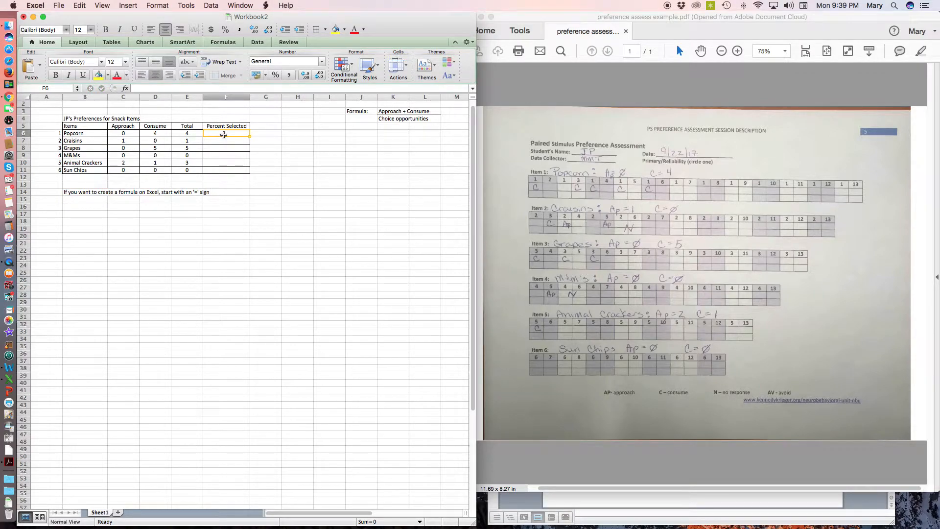
type("=")
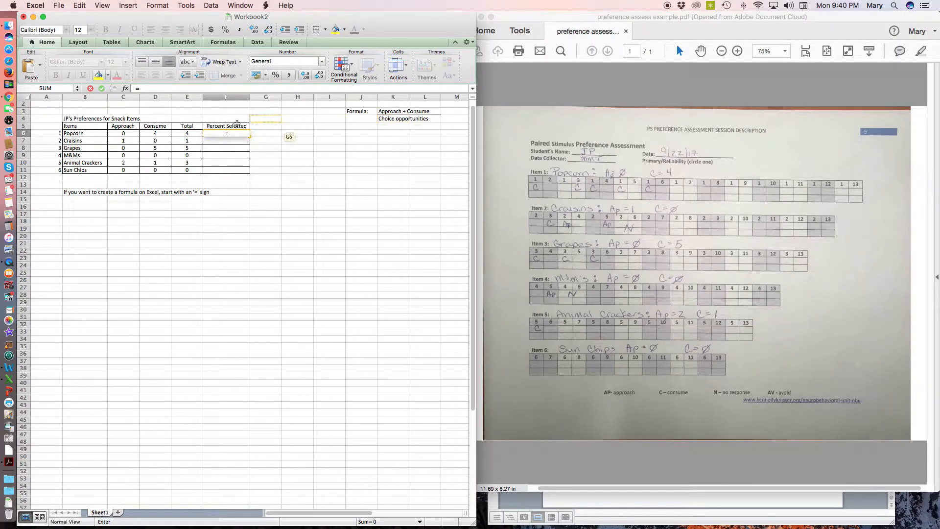
left_click(187, 133)
left_click(186, 134)
left_click(186, 135)
type("/")
scroll(545, 192, "right", 1)
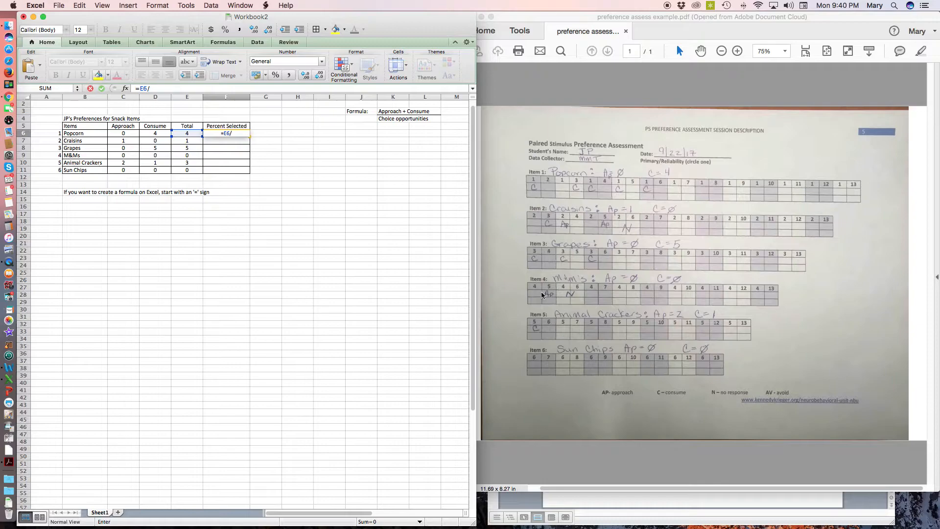
scroll(569, 336, "right", 1)
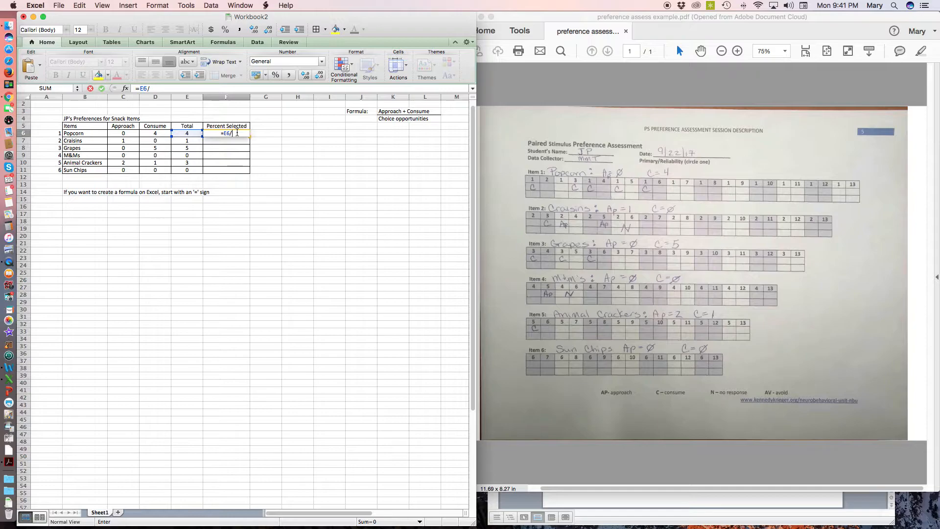
type("5")
key("Return")
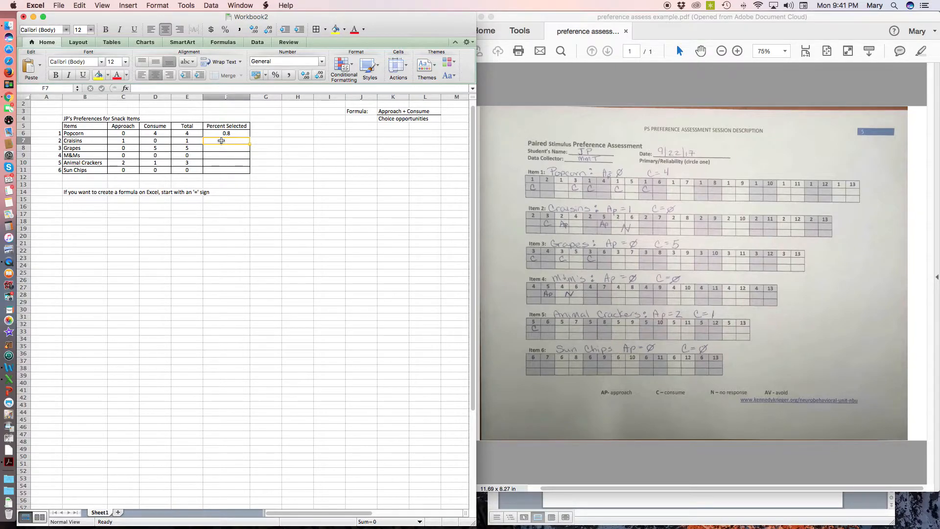
Calculate the Craisins Percent Selected in F7 with the formula =E7/5
type("=")
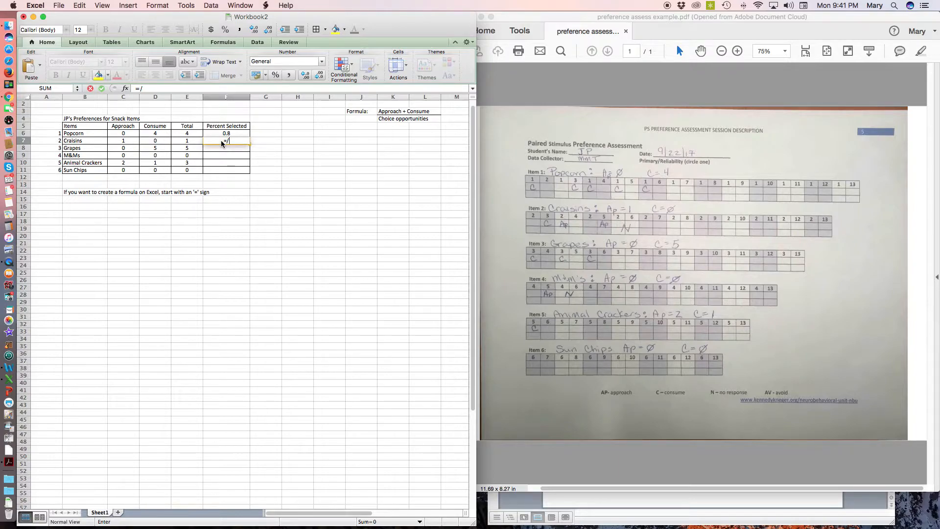
left_click(190, 141)
type("/")
scroll(278, 139, "right", 1)
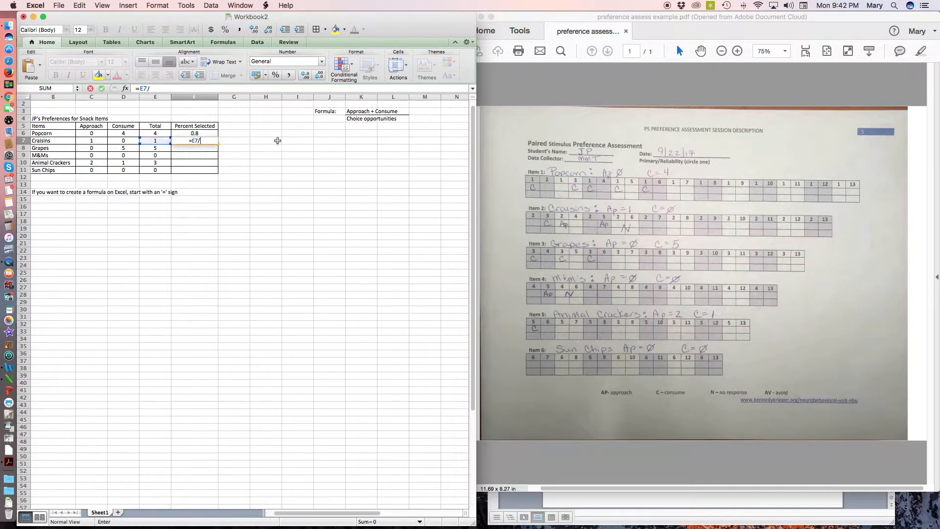
type("5")
key("Return")
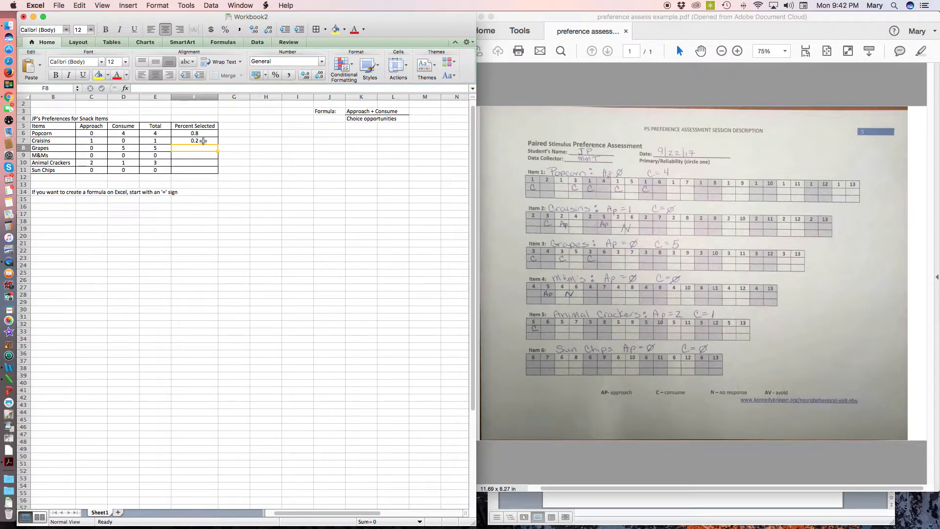
scroll(203, 141, "left", 1)
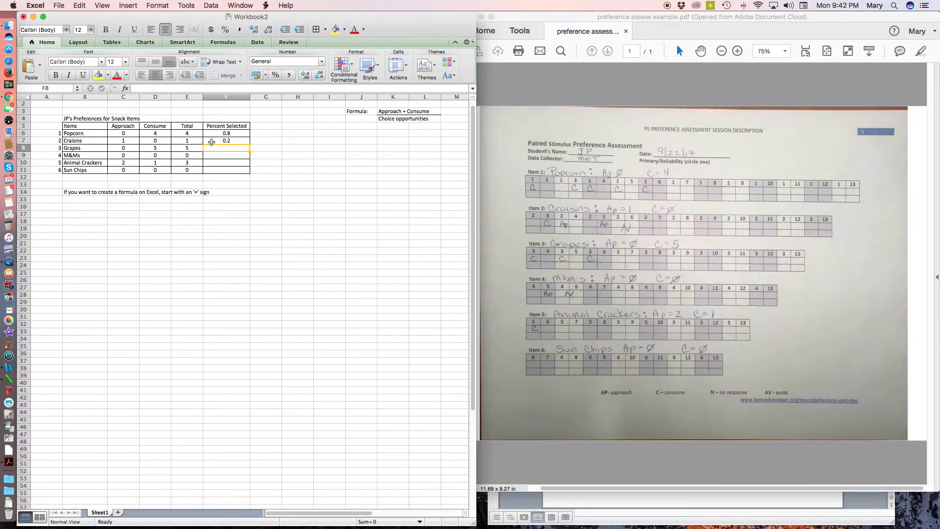
left_click(234, 142)
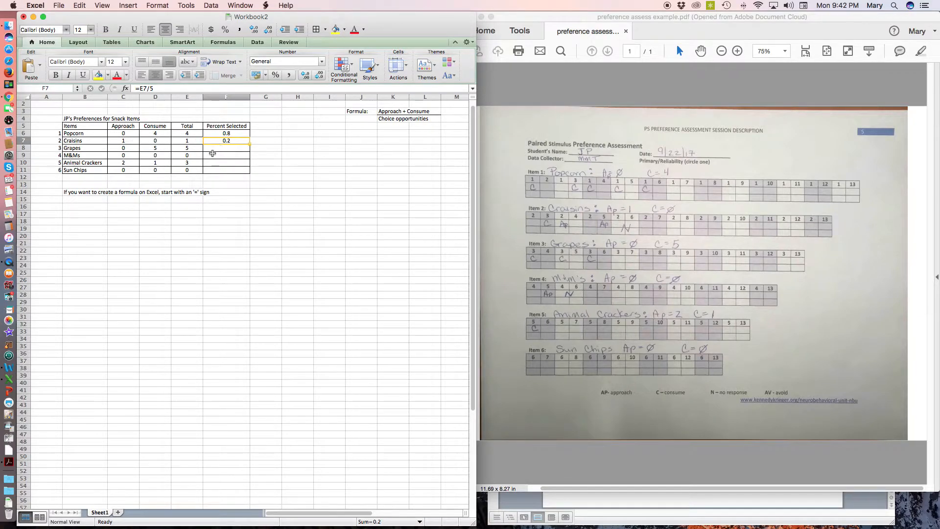
Start a note in cell B16 with "If you create a formula that will be the same for every subsequent row,"
left_click(80, 206)
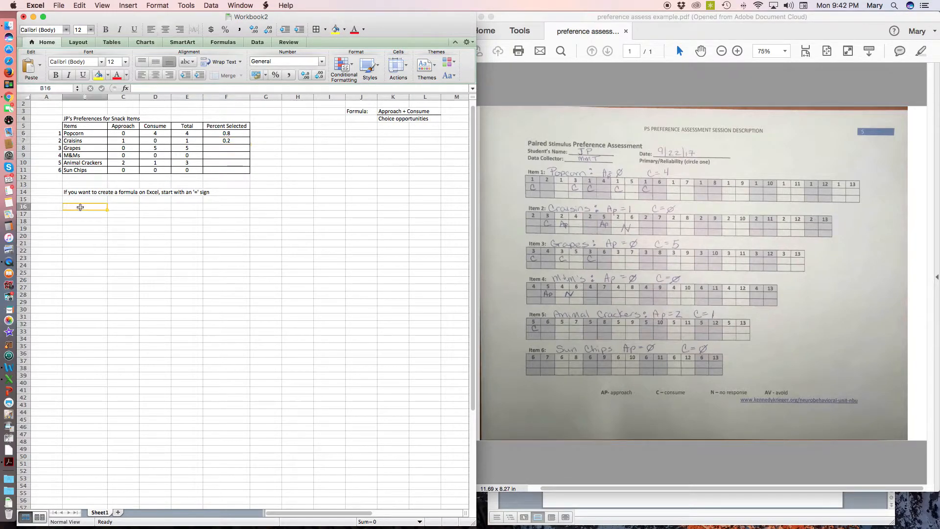
type("If you cr")
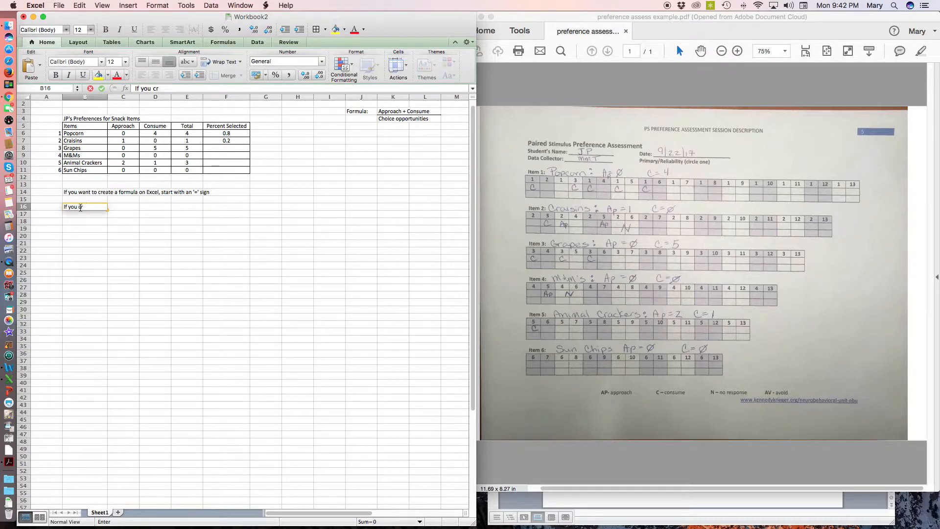
type("atate")
key("BackSpace")
key("BackSpace")
type("eate a formula that will")
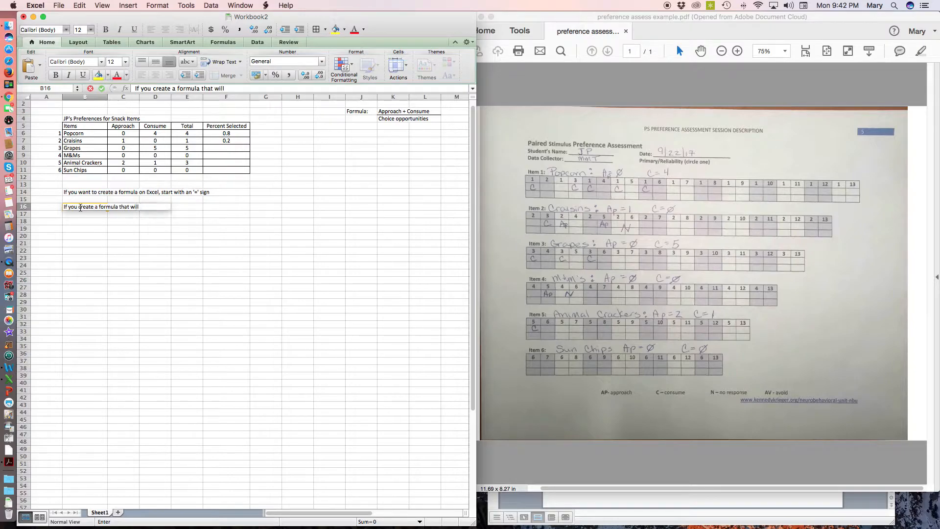
type(" be the sam")
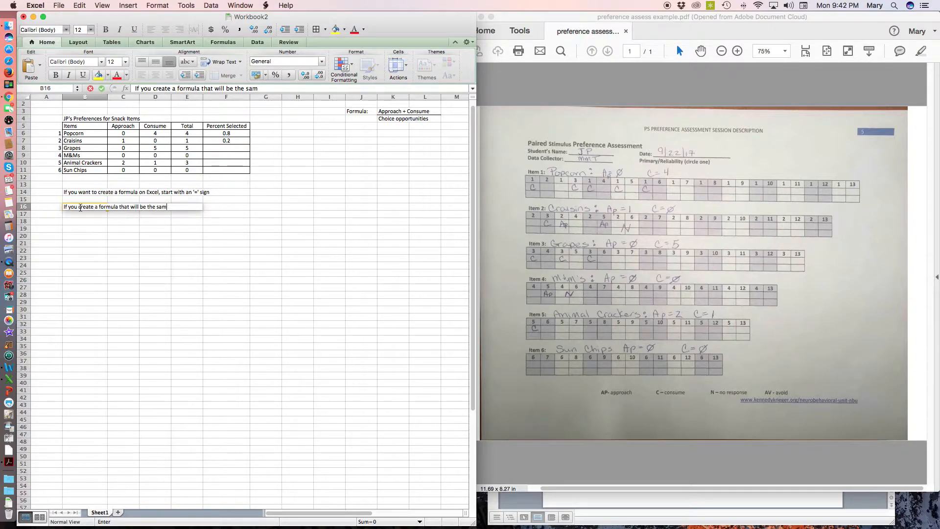
type(" for  fo")
type("r ver")
type("very")
type(" subsequent ro")
type("w,")
type(" you")
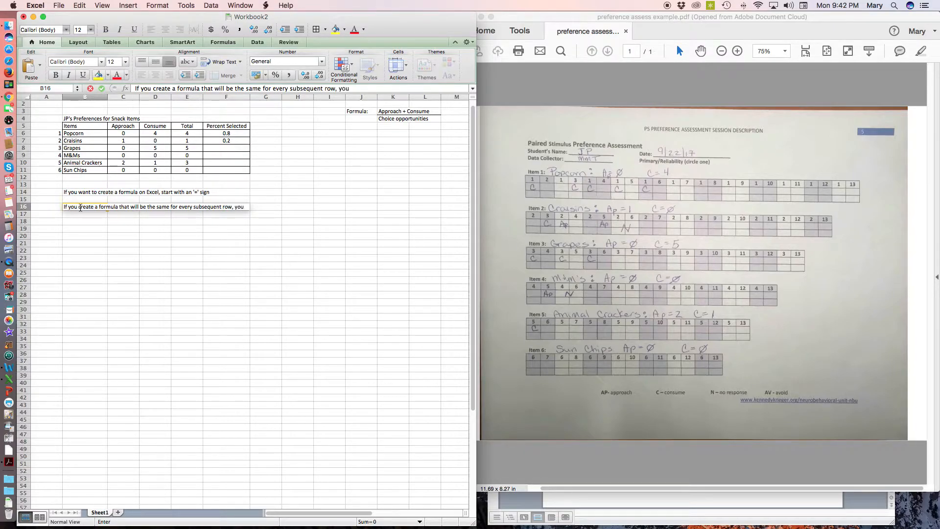
type(" can drag that formul")
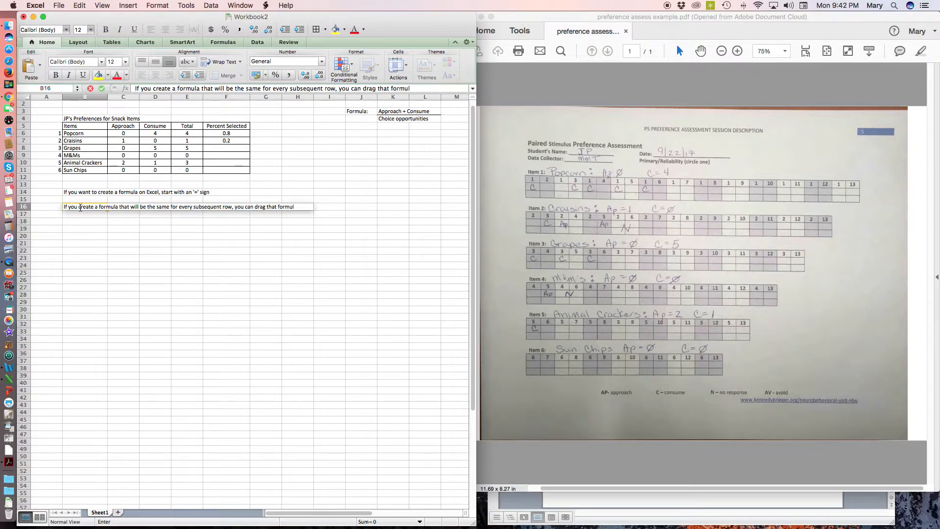
type("a down to fil")
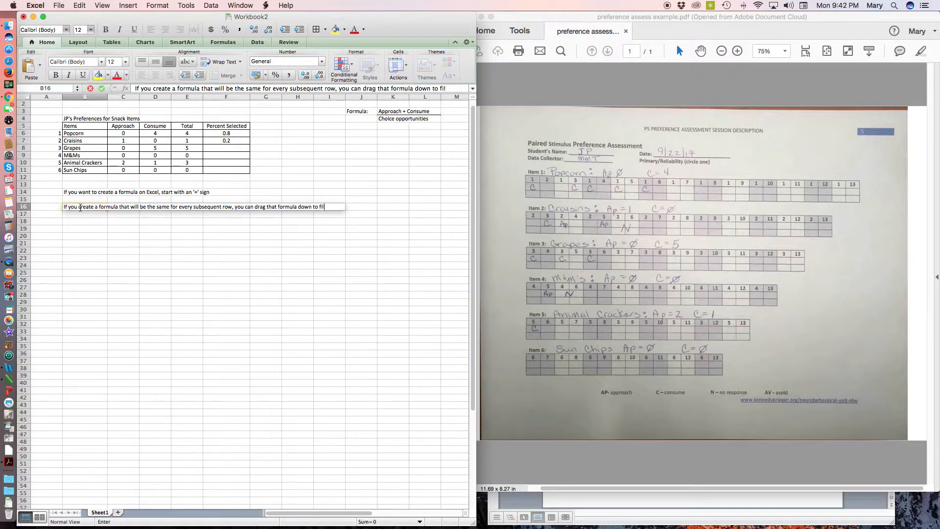
type("l tth rest ")
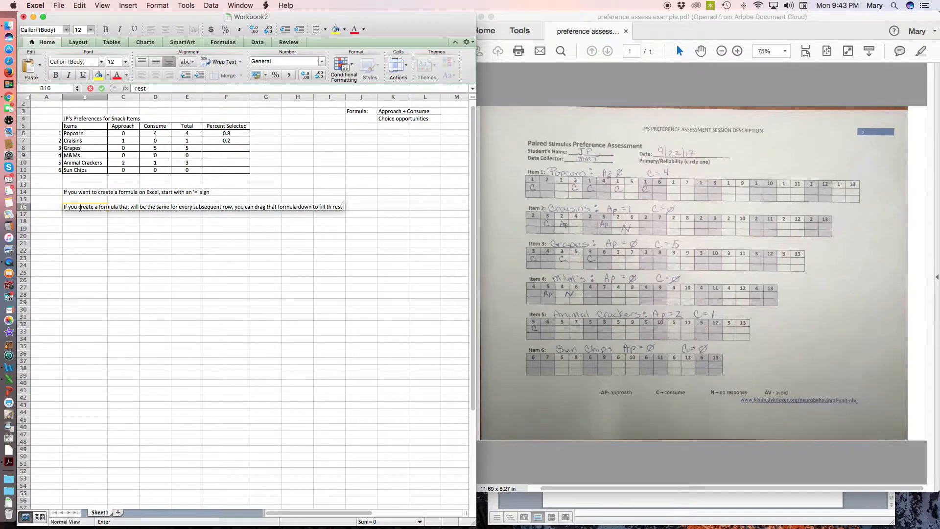
type("of th ro")
type(" rows.")
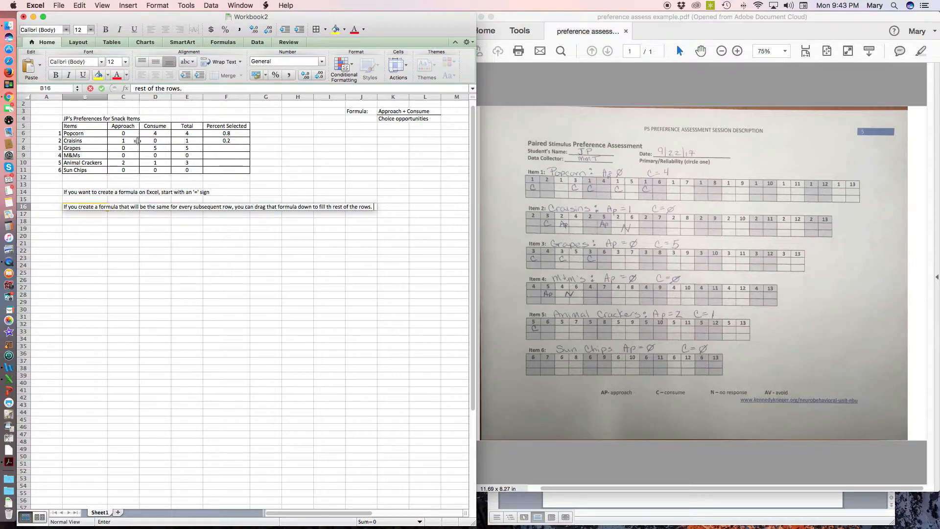
Fill the Craisins Percent Selected formula in F7 down through F11 and check the copied formula for Animal Crackers
left_click(226, 141)
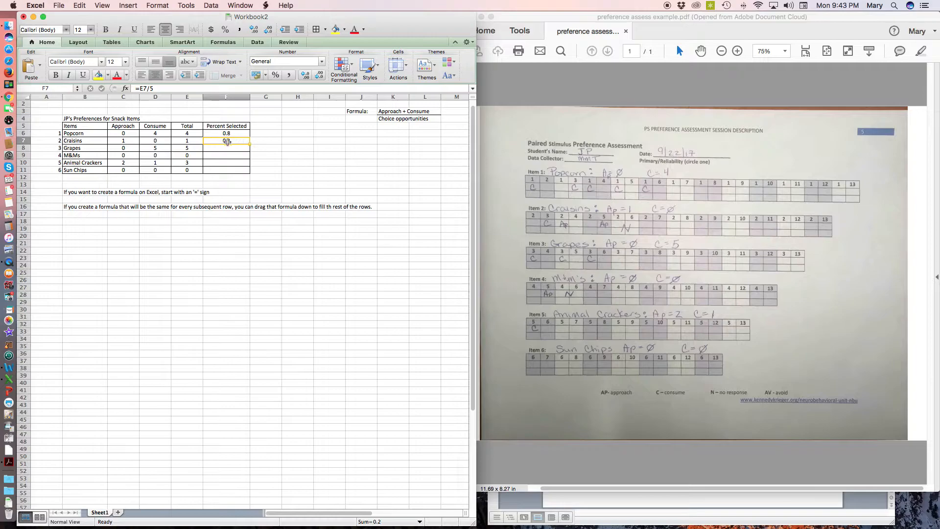
scroll(221, 139, "right", 1)
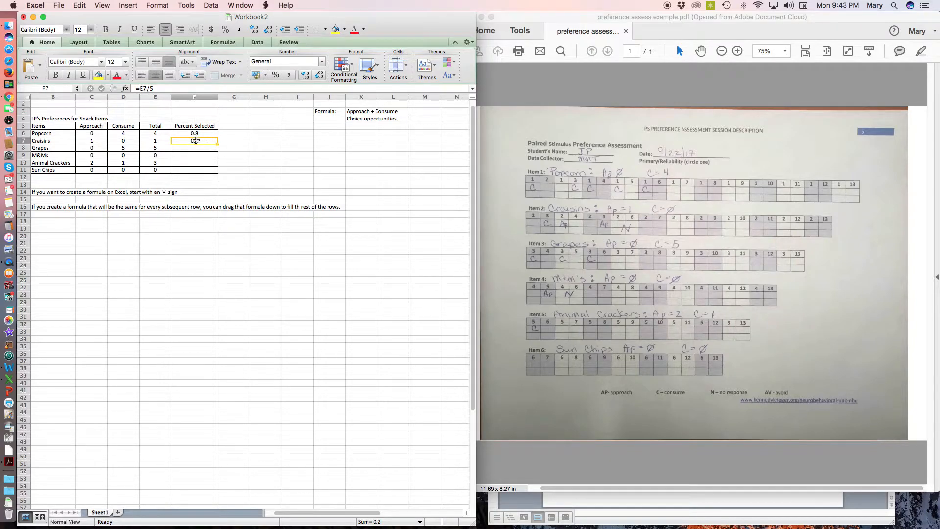
scroll(146, 162, "right", 6)
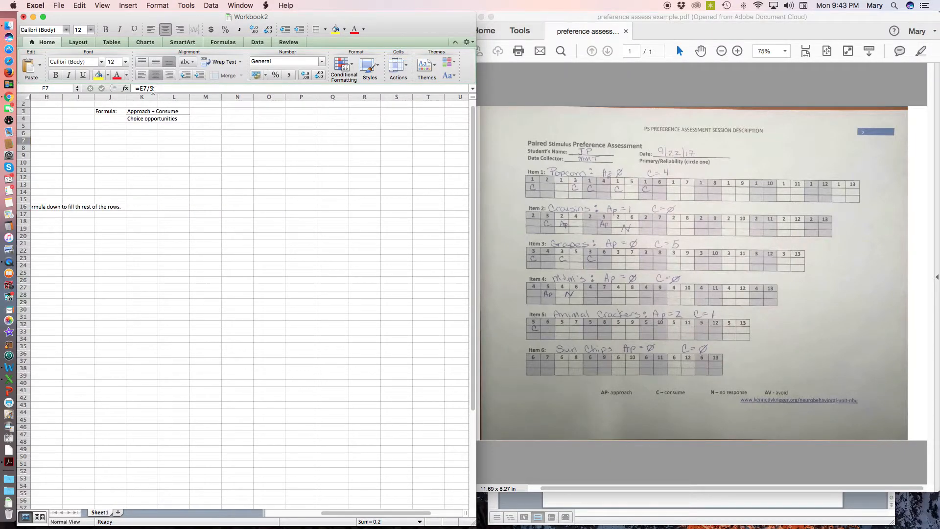
scroll(198, 198, "left", 6)
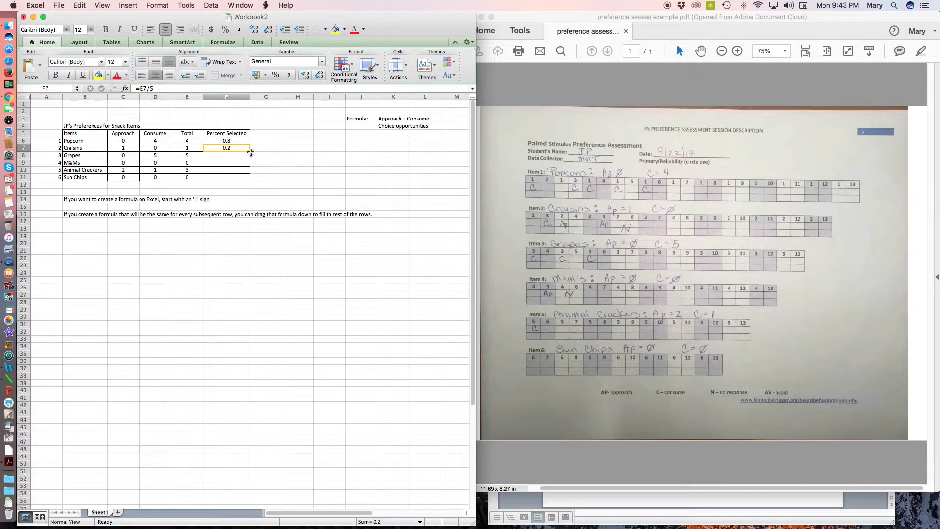
left_click_drag(250, 151, 248, 180)
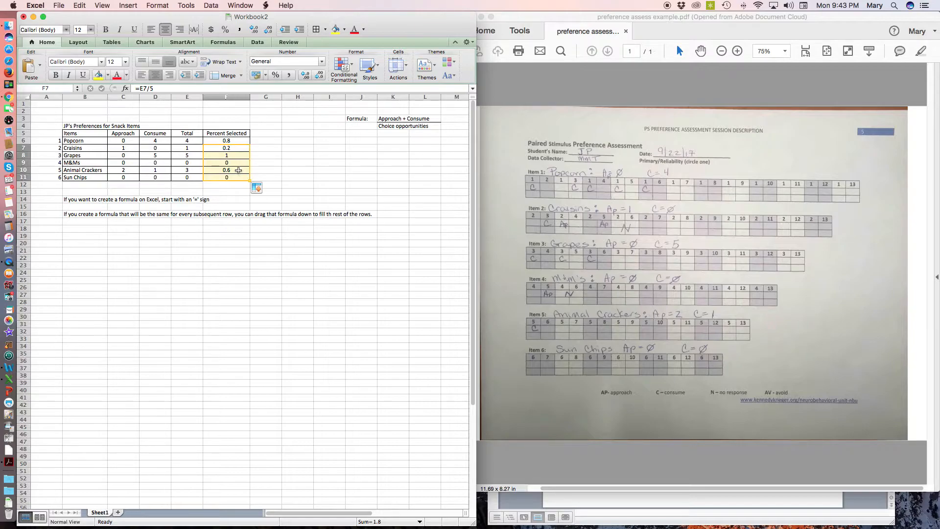
left_click(238, 170)
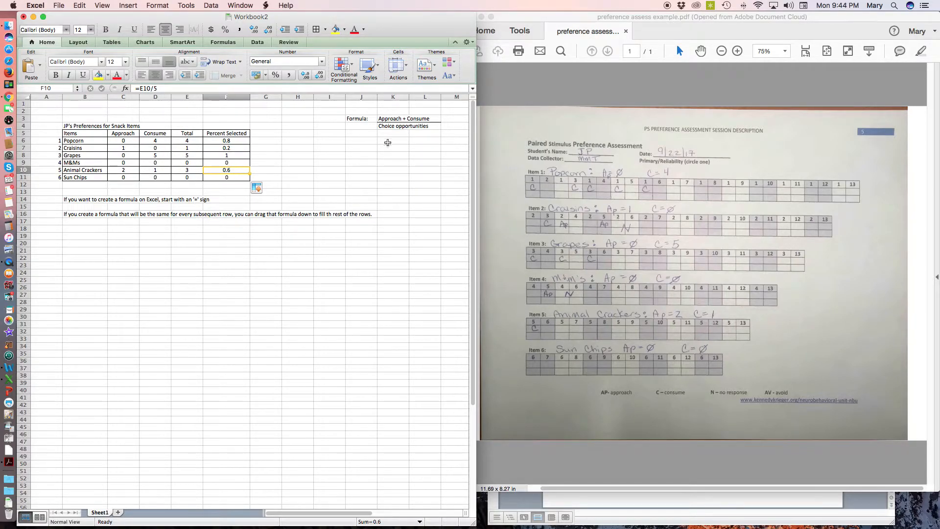
left_click(274, 175)
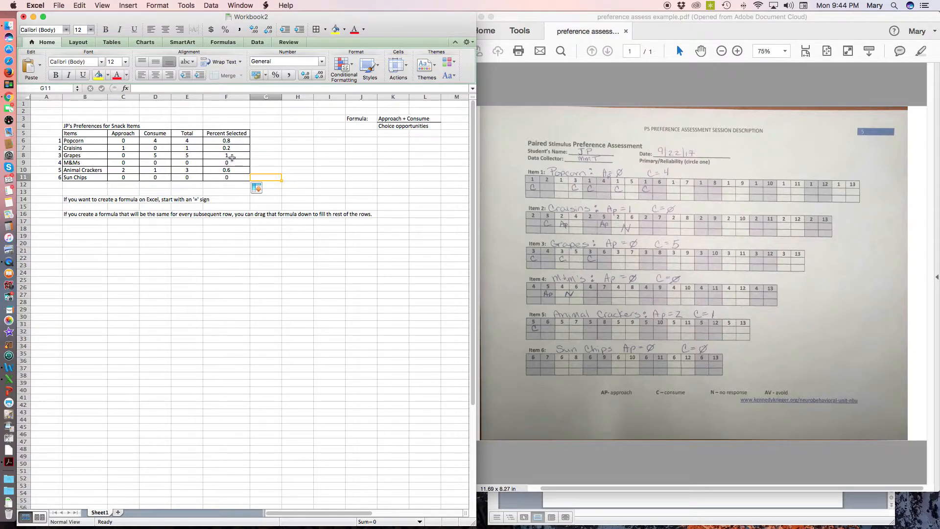
Format the Percent Selected values in F6:F11 as percentages
scroll(237, 143, "right", 5)
scroll(235, 143, "left", 5)
scroll(241, 142, "right", 5)
scroll(241, 144, "left", 5)
left_click_drag(226, 141, 228, 176)
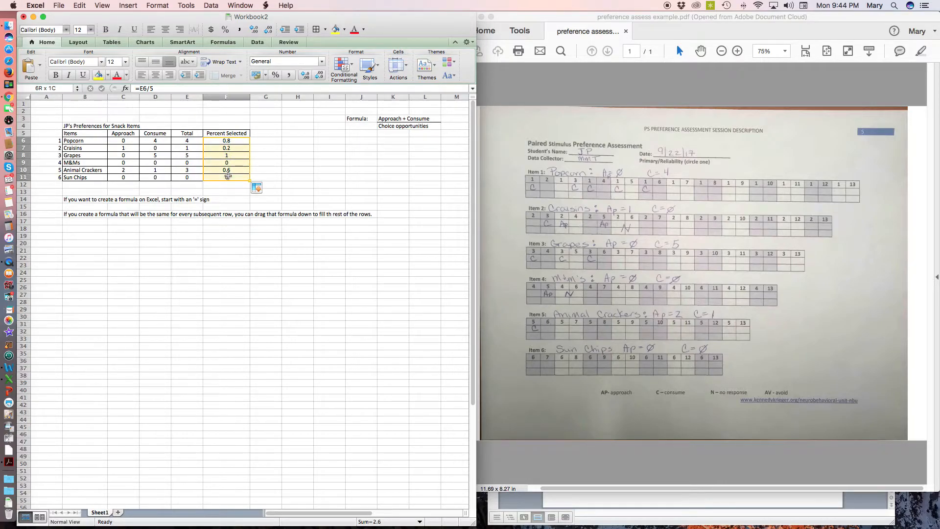
left_click_drag(228, 176, 228, 175)
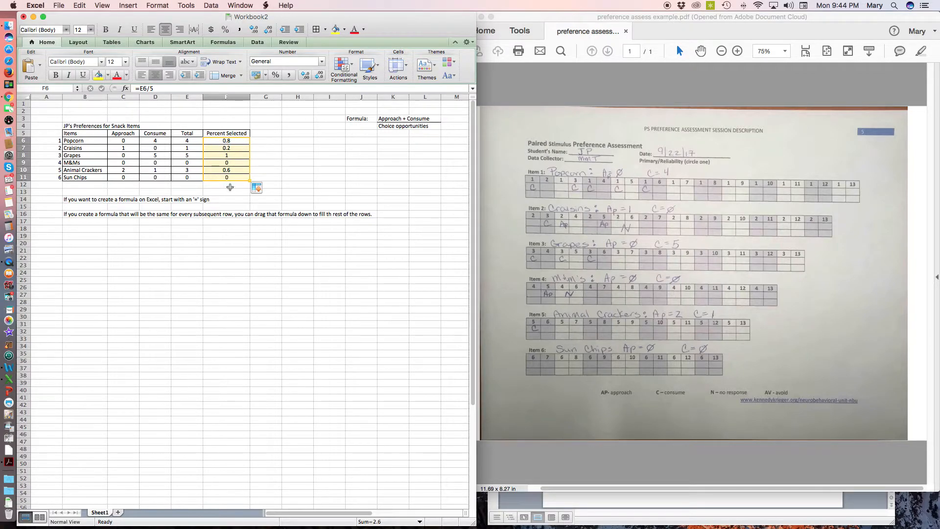
left_click(277, 75)
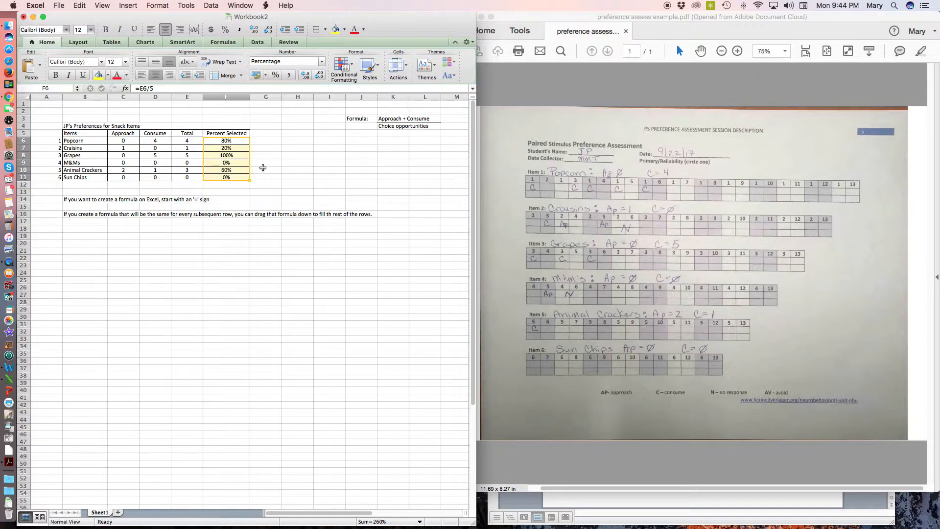
left_click(269, 170)
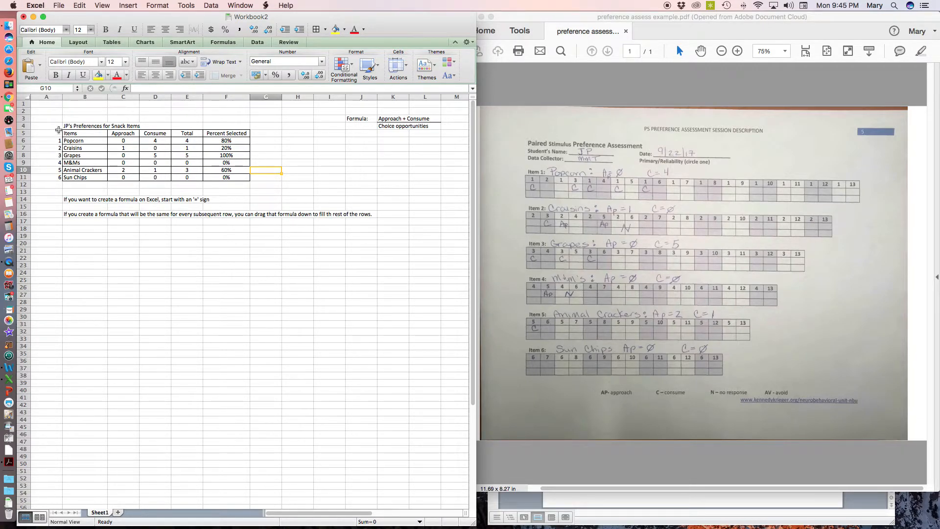
Insert a Clustered Column chart from the Items column B5:B11 and the Percent Selected column F5:F11
left_click_drag(71, 133, 74, 179)
left_click_drag(220, 133, 220, 177)
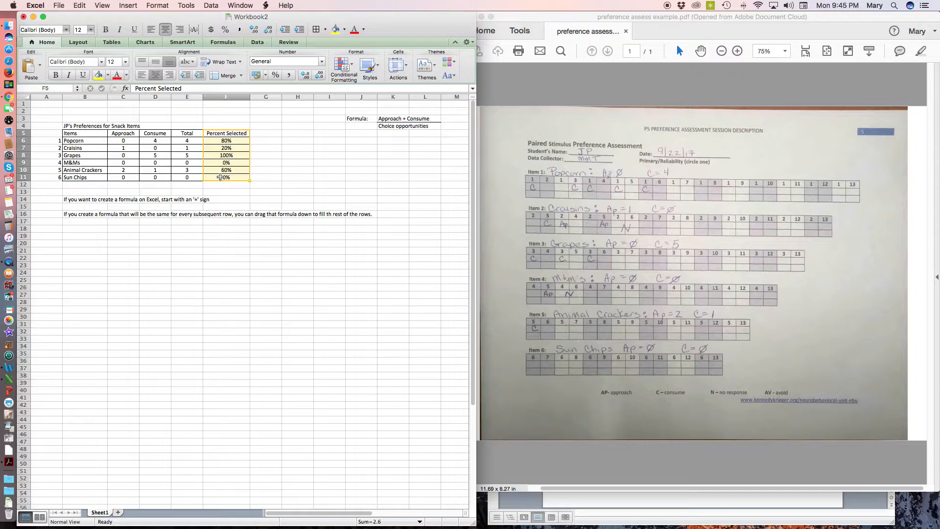
left_click(91, 134)
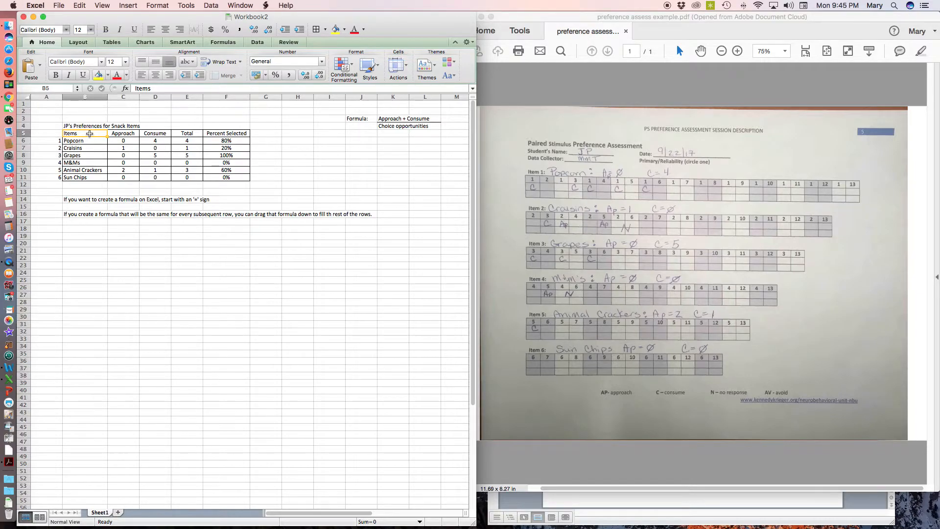
left_click_drag(89, 135, 86, 178)
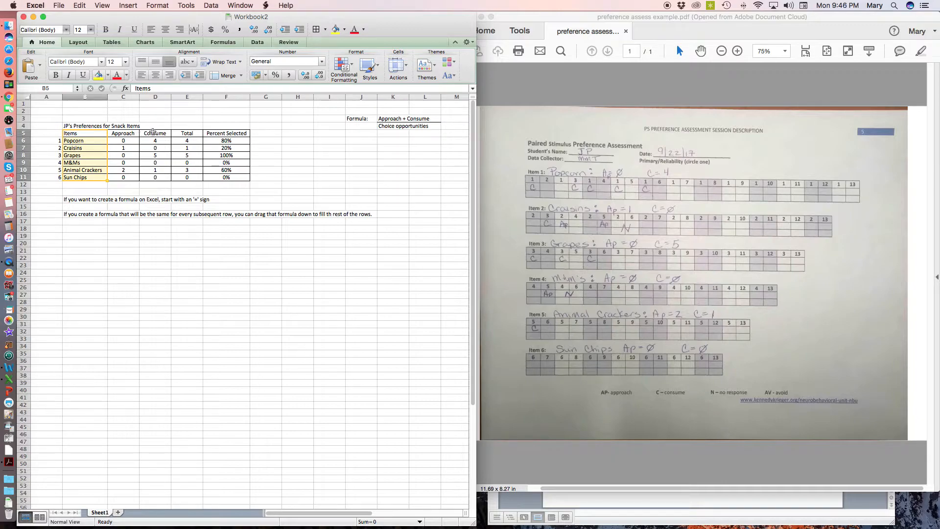
left_click(225, 134)
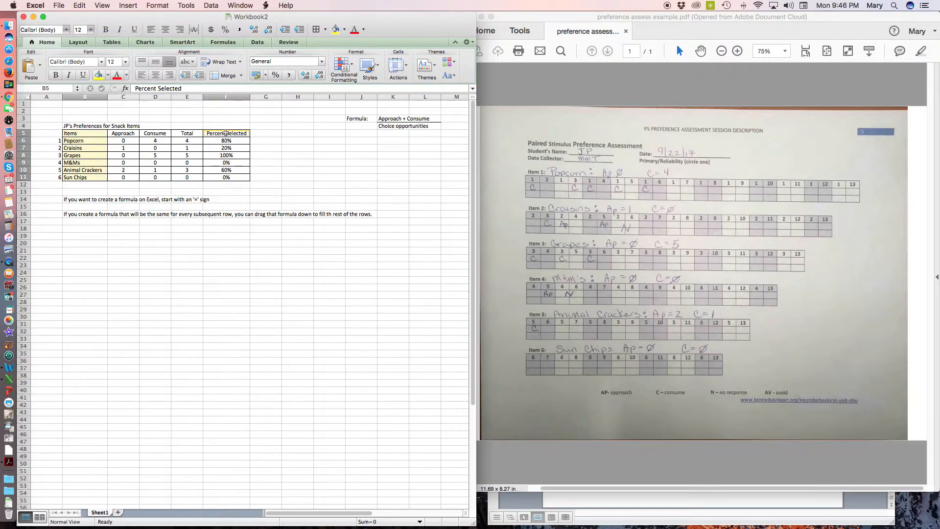
left_click_drag(225, 133, 226, 178)
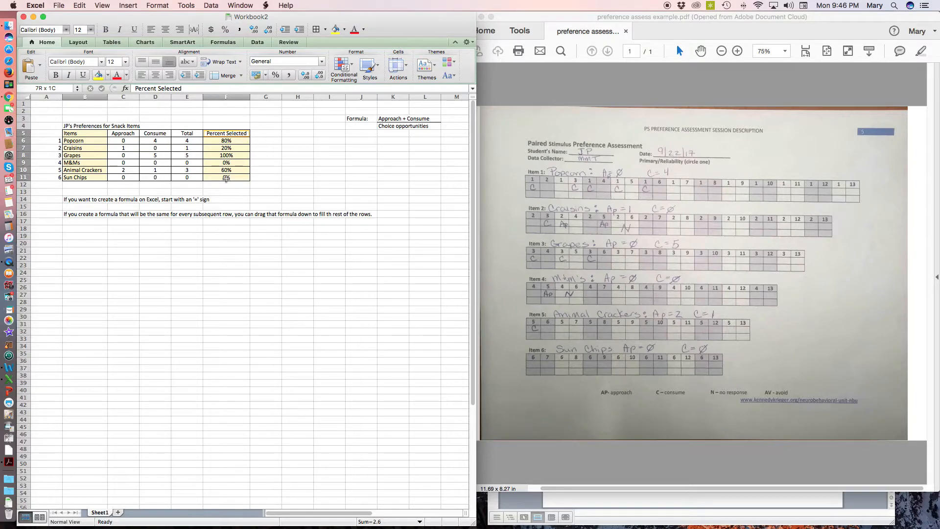
left_click_drag(225, 178, 226, 178)
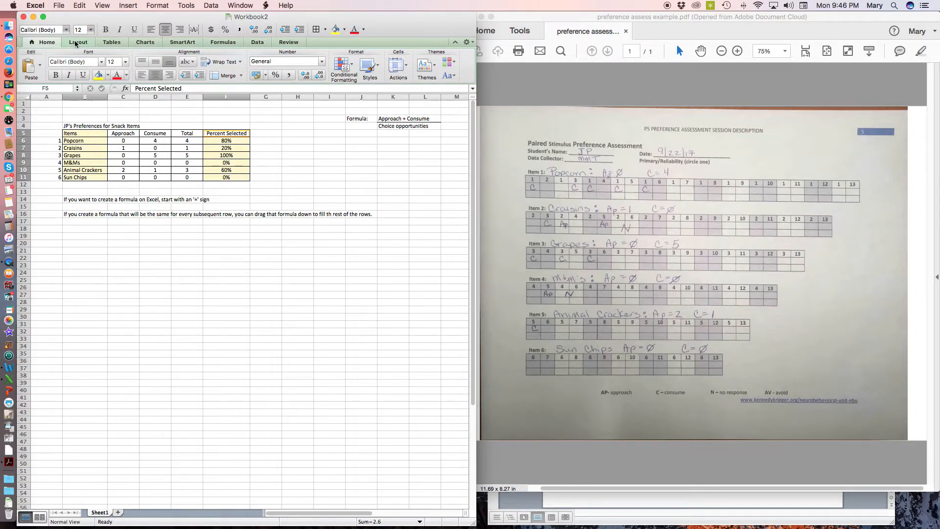
scroll(119, 42, "down", 1)
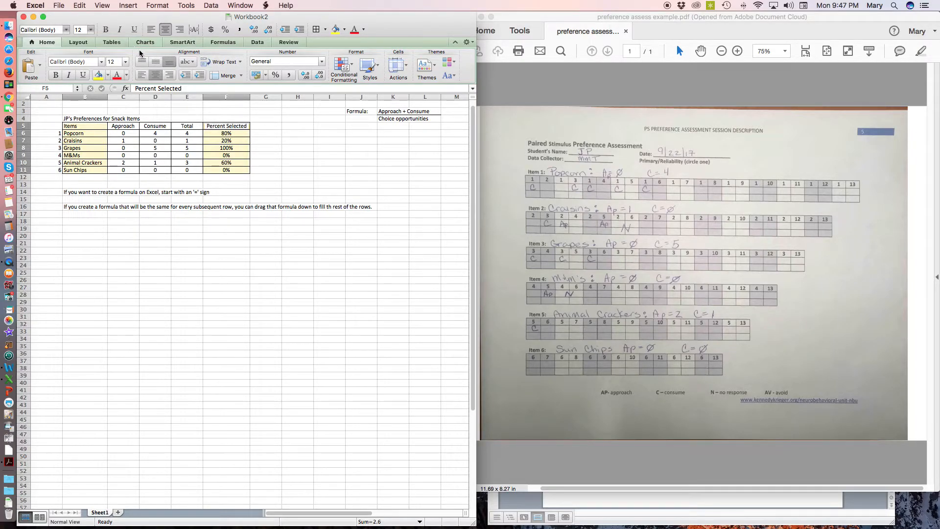
scroll(140, 44, "up", 1)
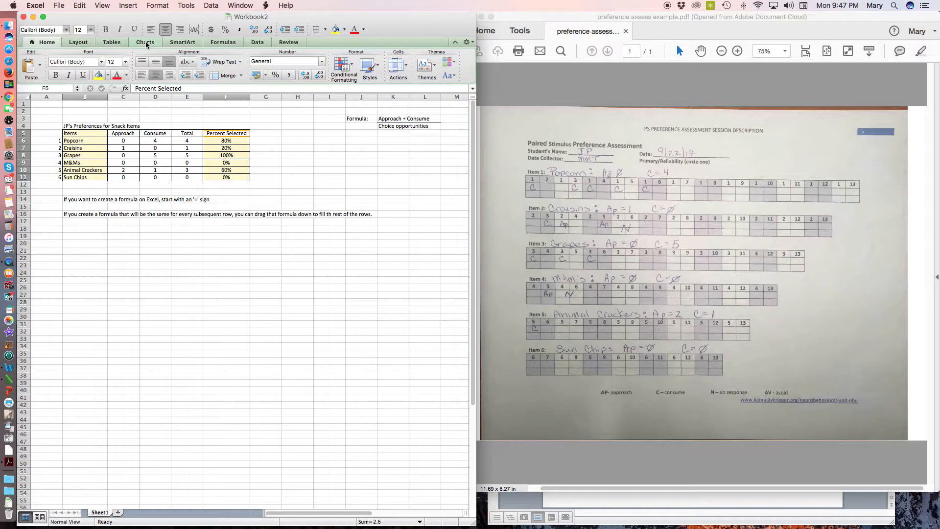
left_click(145, 41)
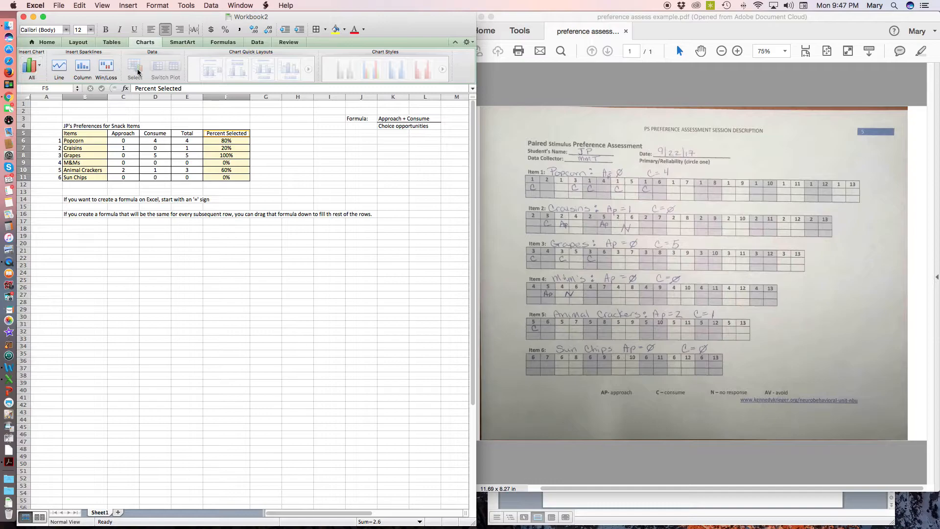
left_click(41, 67)
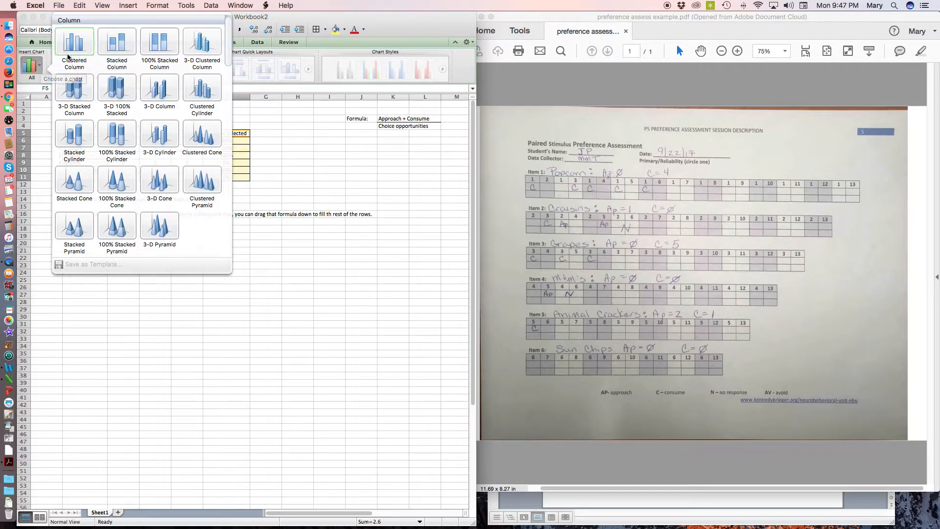
scroll(71, 42, "down", 1)
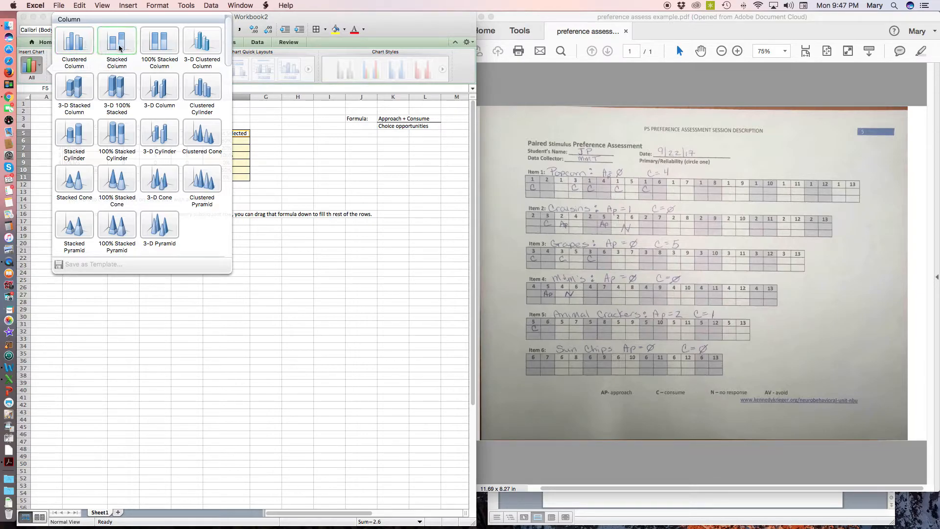
scroll(119, 46, "up", 1)
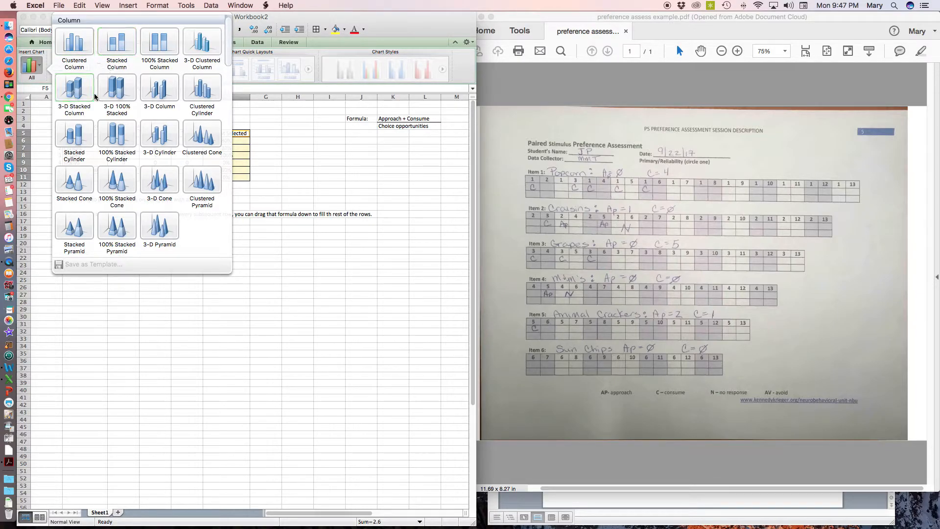
left_click(70, 49)
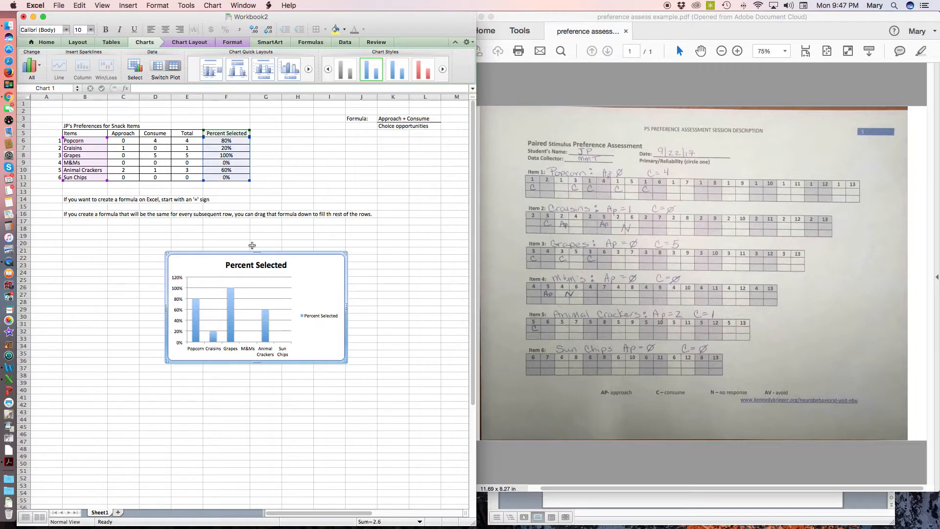
Move the chart below the notes to start at B18 and enlarge it to about column J and row 44
left_click_drag(270, 255, 173, 228)
left_click_drag(174, 229, 167, 225)
mouse_move(244, 336)
left_mouse_down()
mouse_move(364, 372)
mouse_move(239, 329)
left_mouse_up()
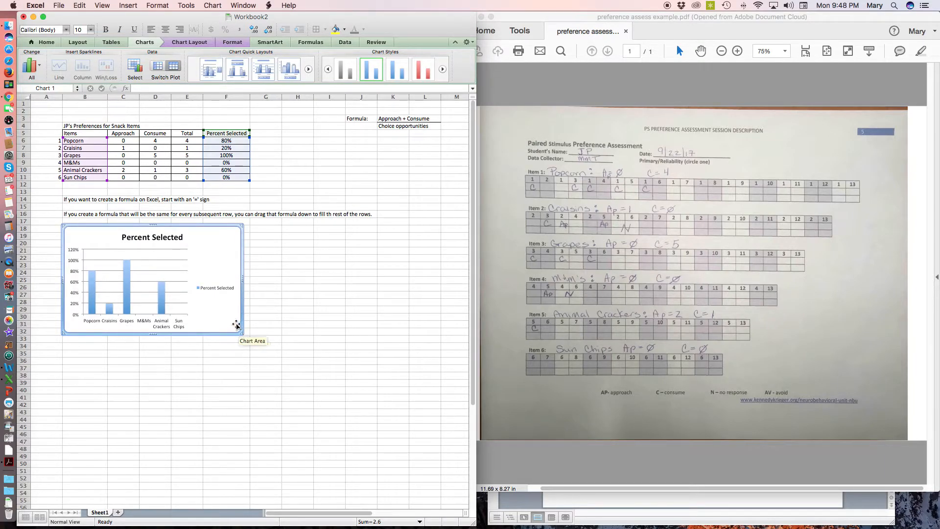
left_click_drag(237, 326, 240, 330)
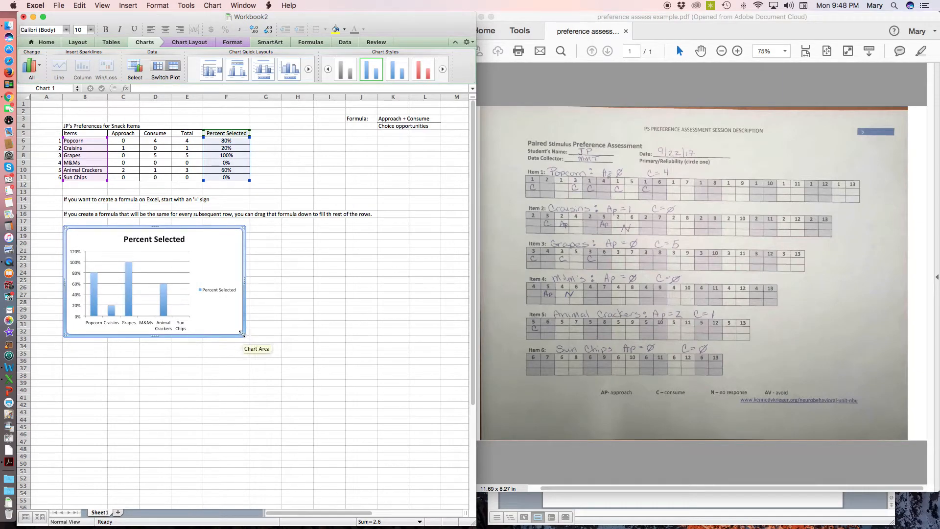
left_click_drag(241, 333, 375, 421)
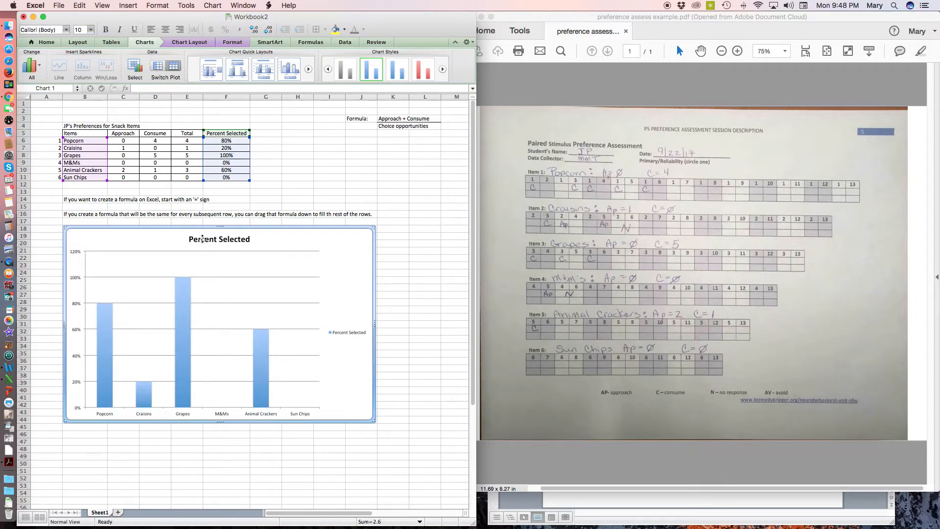
Replace the chart title with "JP's Preference for Snack Items"
left_click(240, 239)
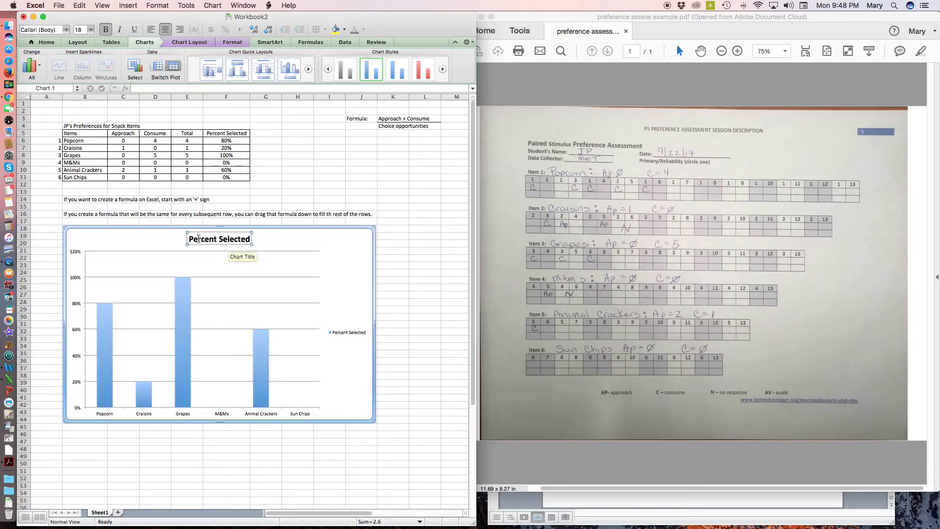
left_click_drag(191, 239, 252, 241)
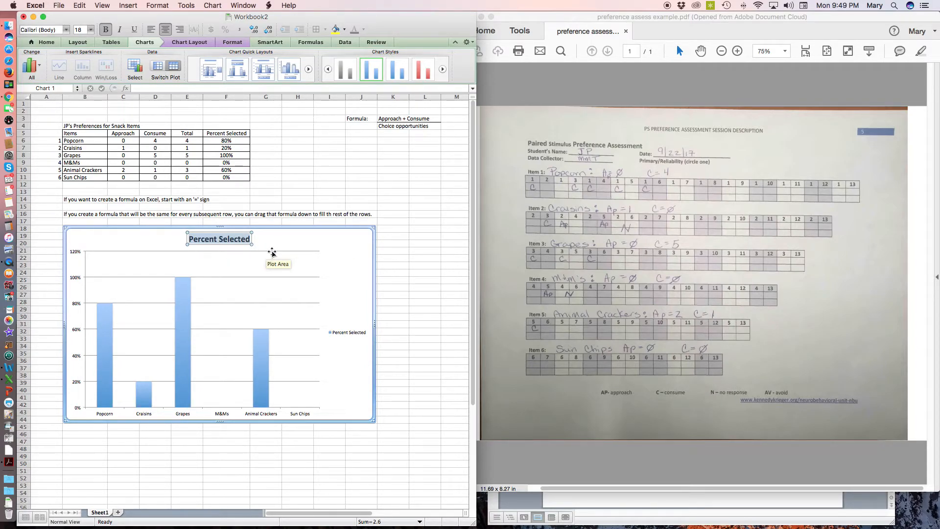
type("JP")
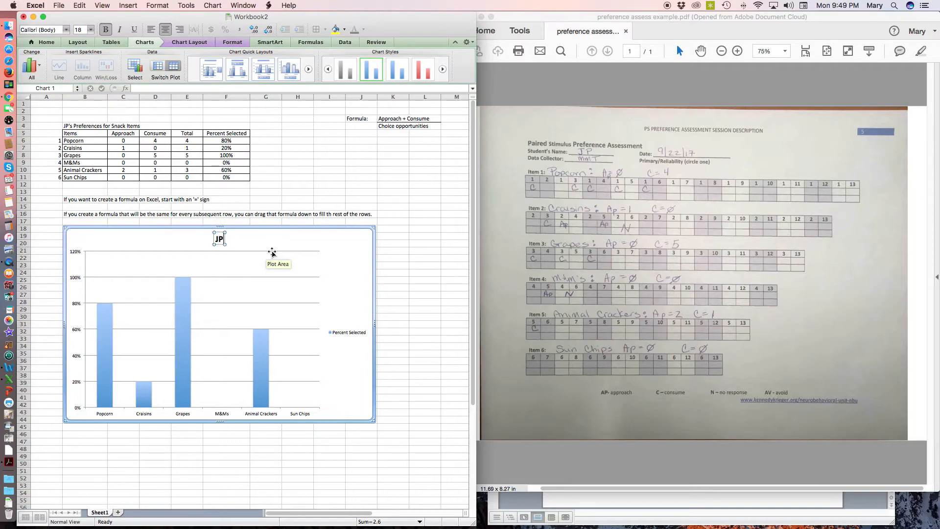
type("'s Preference for Sna")
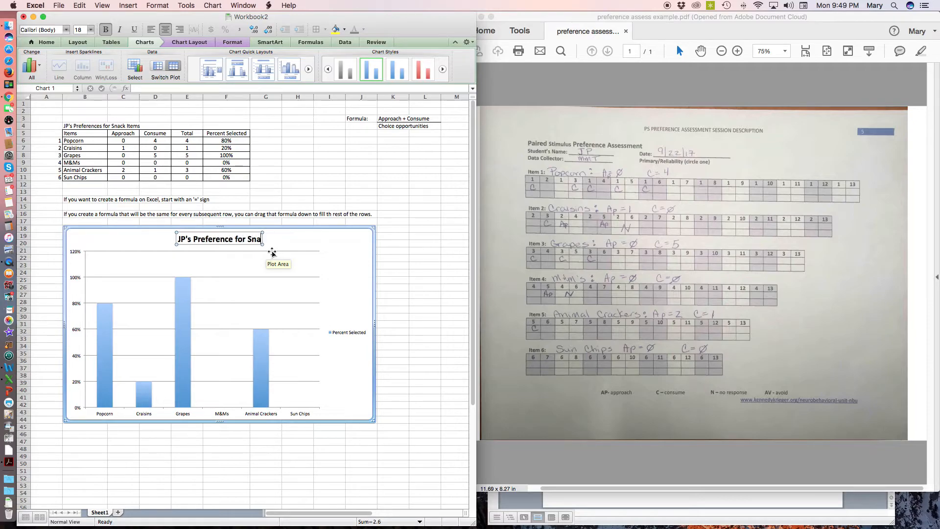
type("ck Items")
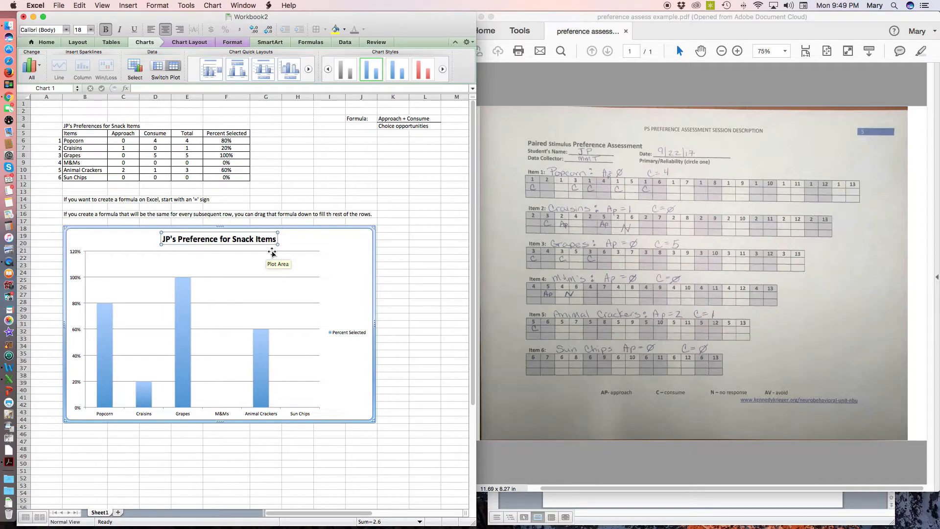
left_click(267, 268)
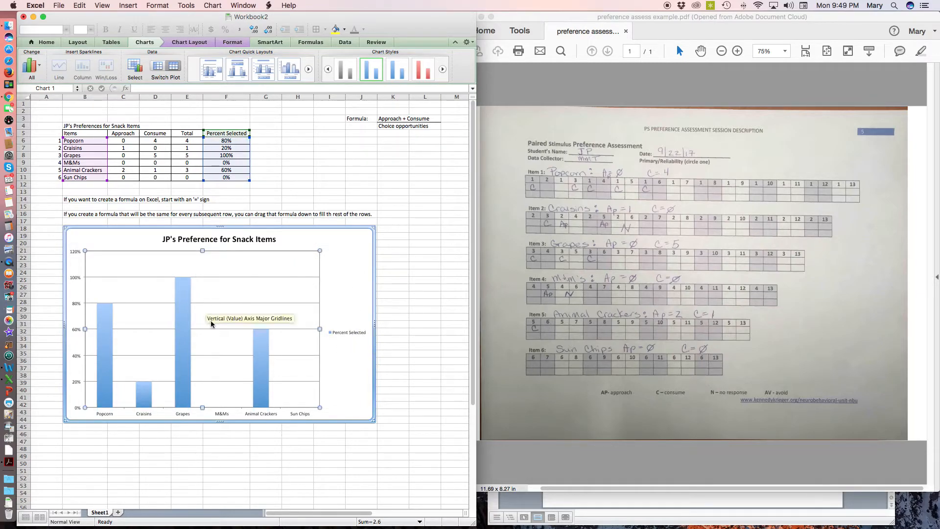
Delete the Percent Selected legend from the chart
left_click(345, 331)
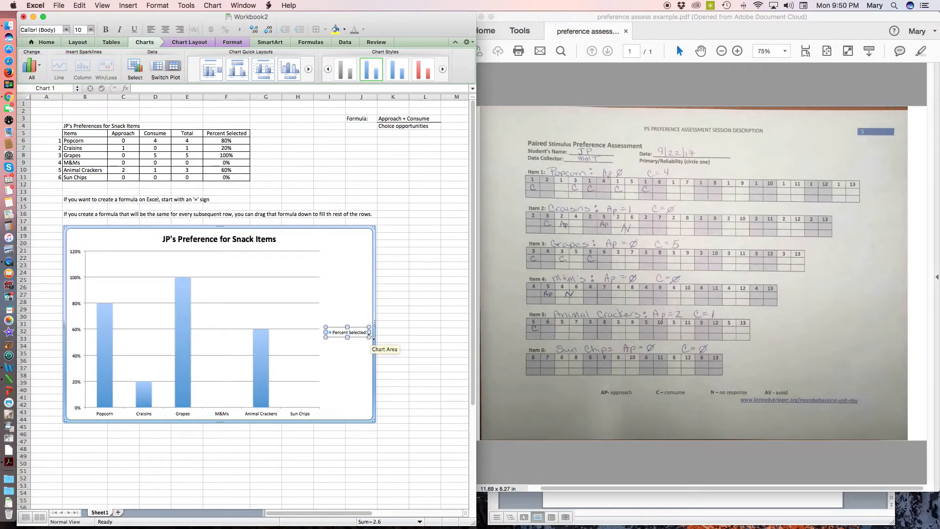
key("Delete")
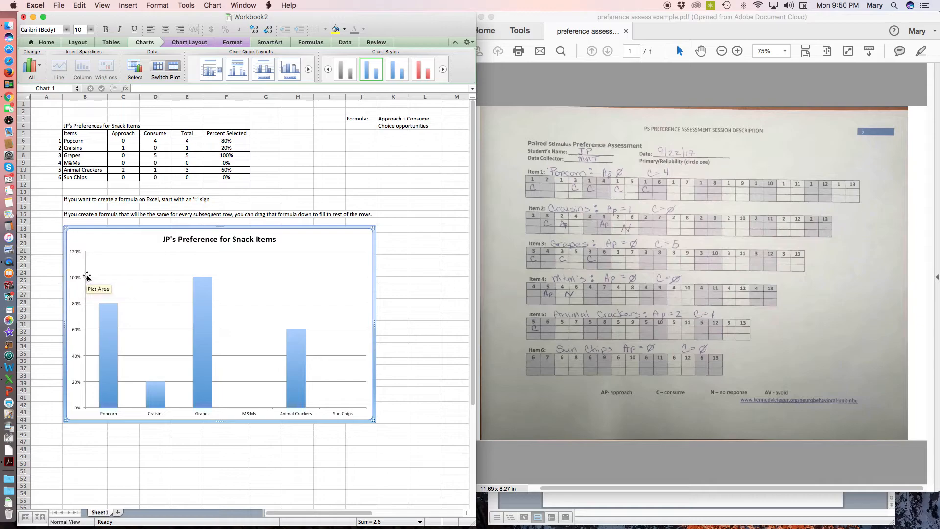
Set the chart's vertical axis scale to a maximum of 1.0 and a major unit of 0.2
scroll(82, 251, "right", 2)
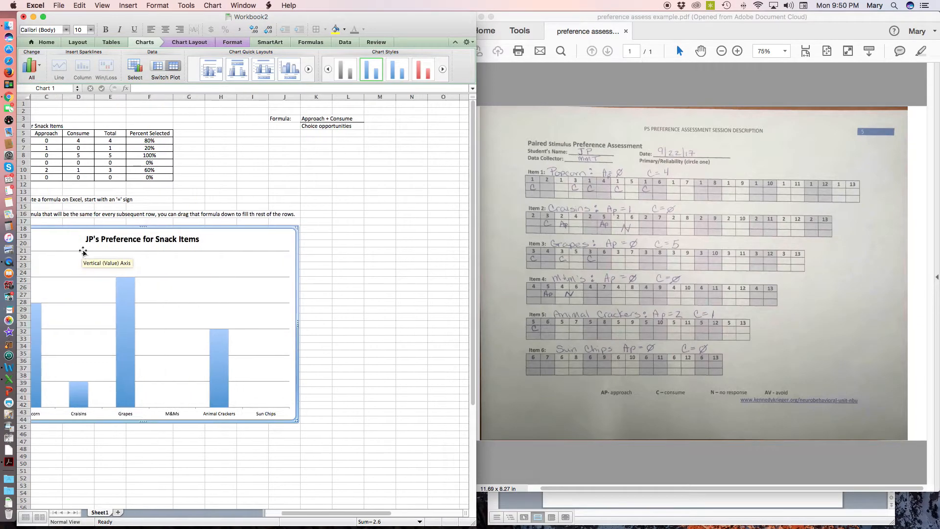
scroll(83, 251, "left", 2)
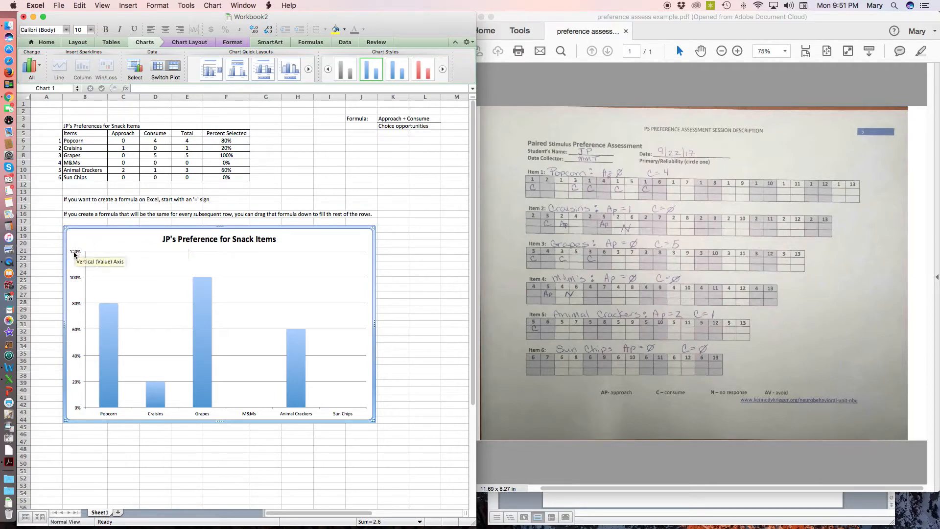
left_click(75, 280)
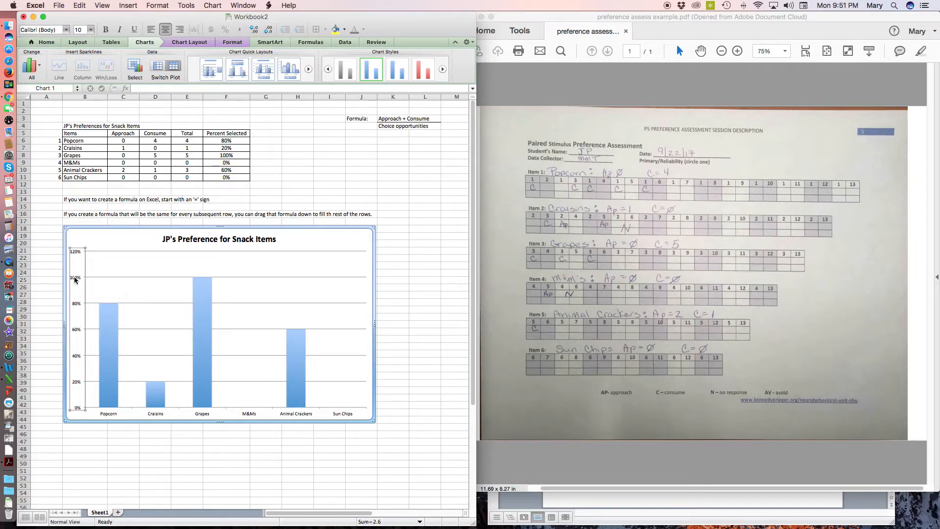
double_click(75, 280)
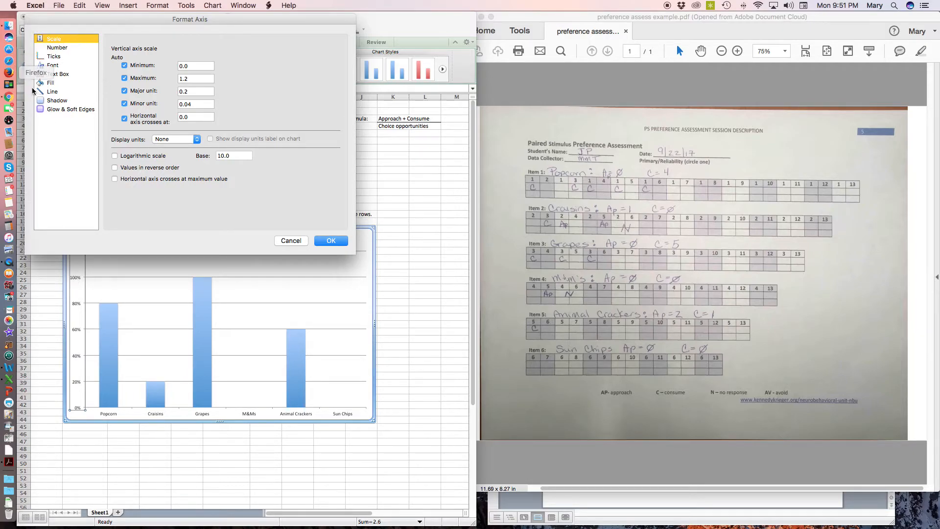
left_click(61, 46)
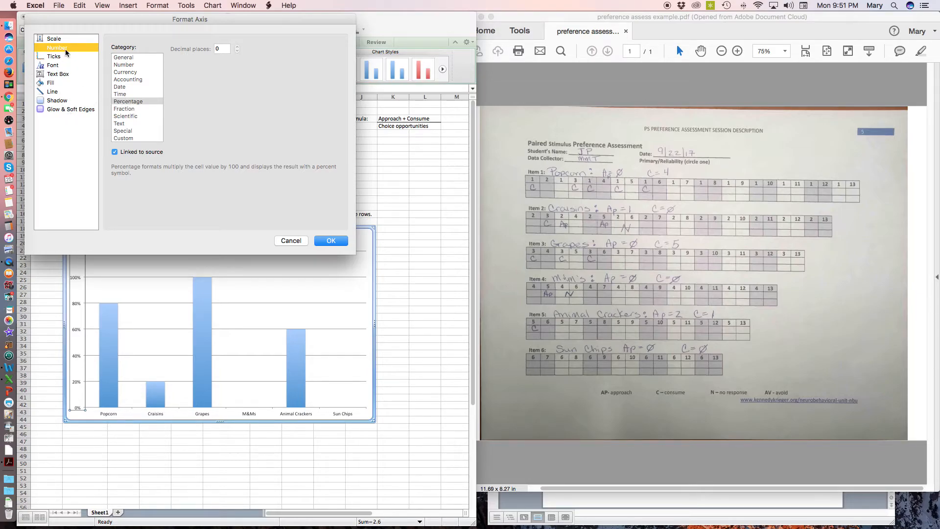
left_click(55, 39)
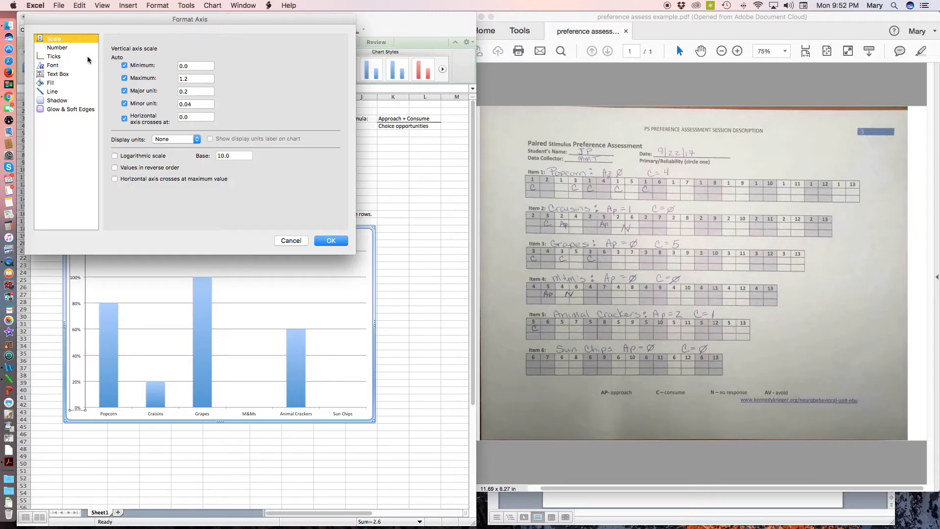
left_click(203, 79)
key("BackSpace")
key("BackSpace")
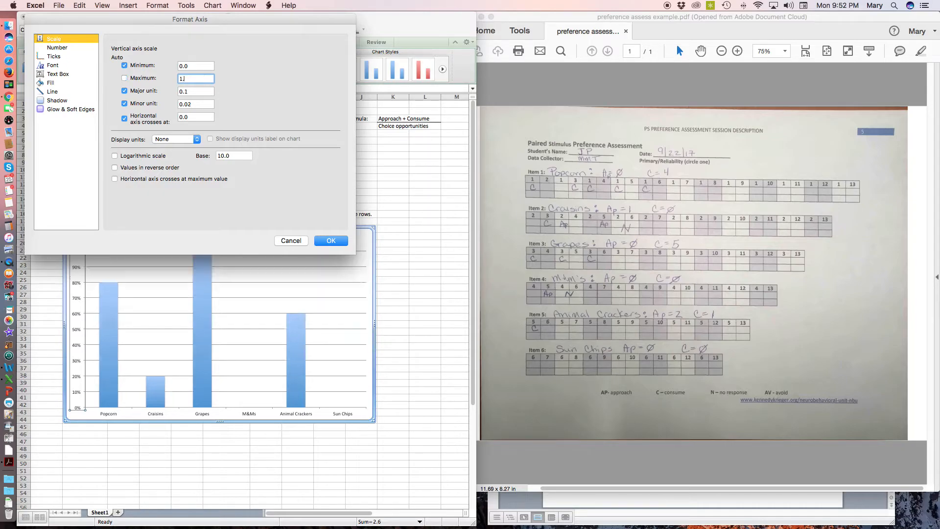
type(".0")
left_click(195, 92)
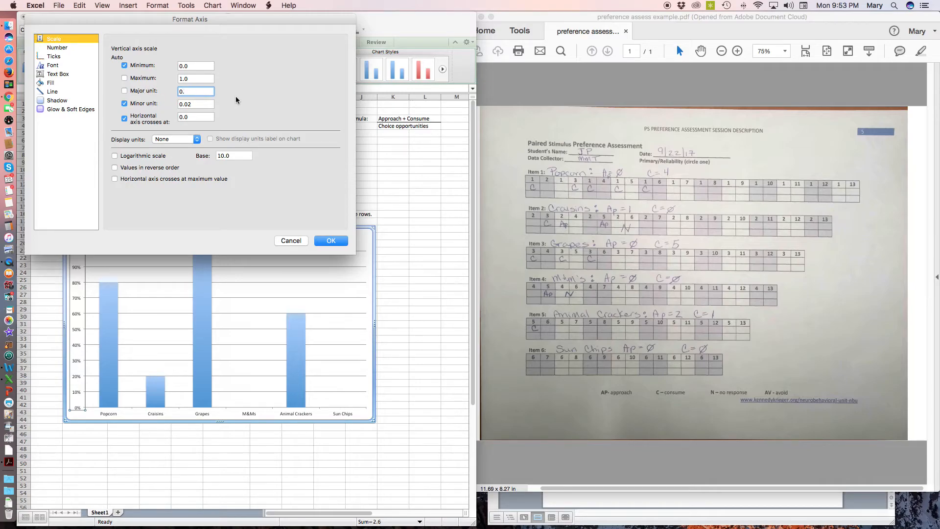
type("2")
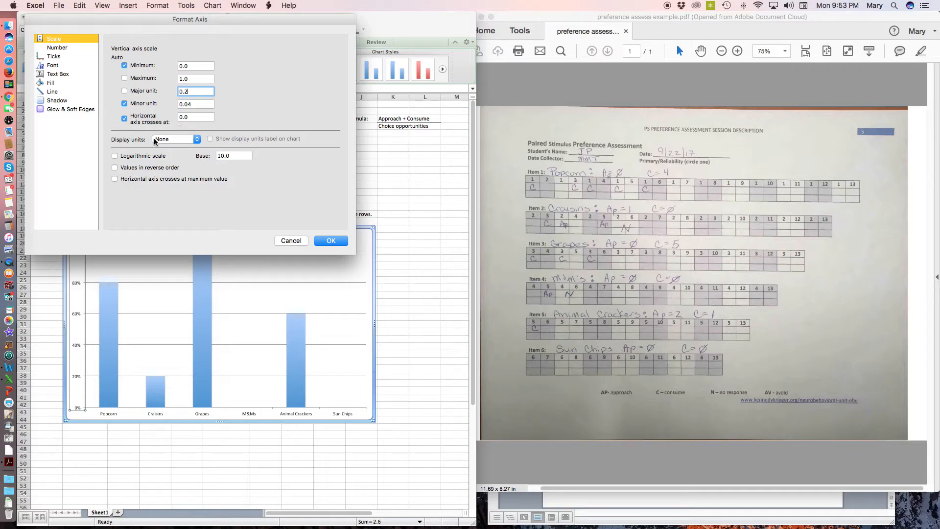
left_click(330, 241)
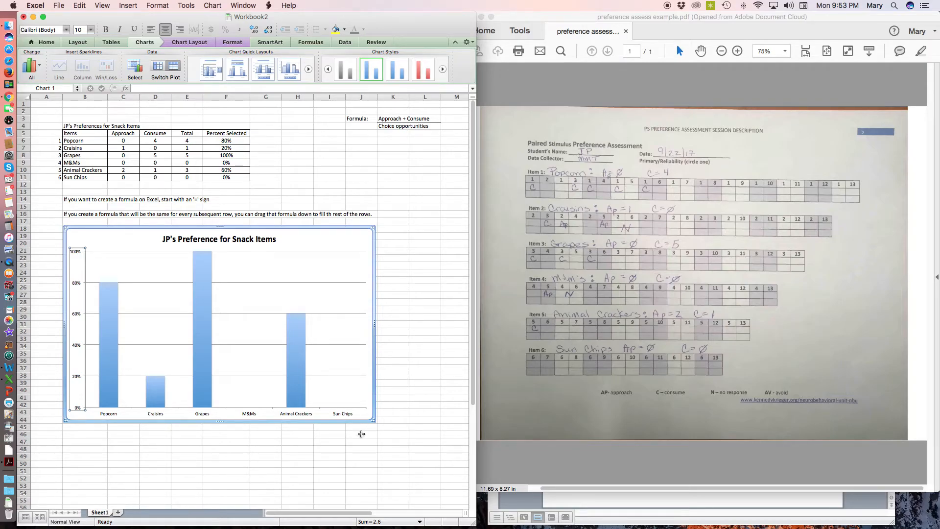
Add a rotated vertical axis title to the chart reading "Percent Item Selected"
scroll(361, 434, "down", 15)
scroll(348, 383, "up", 14)
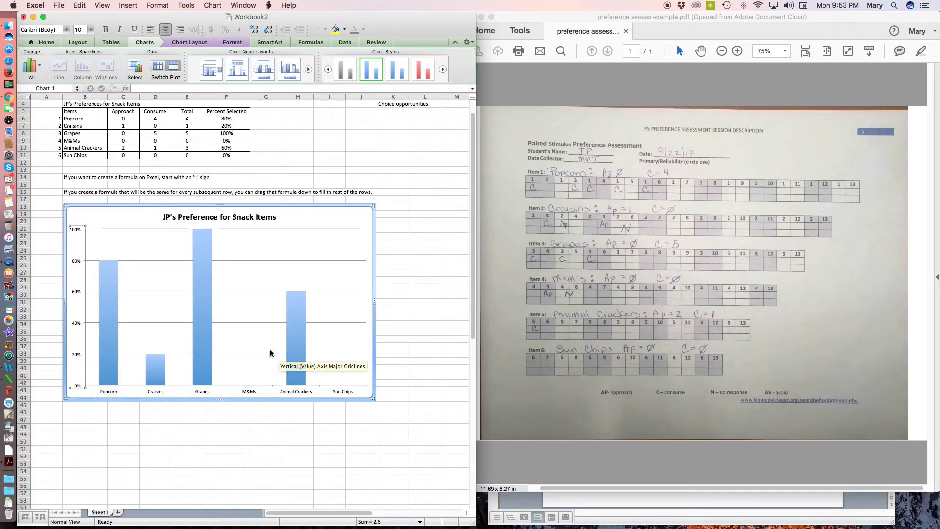
left_click(185, 43)
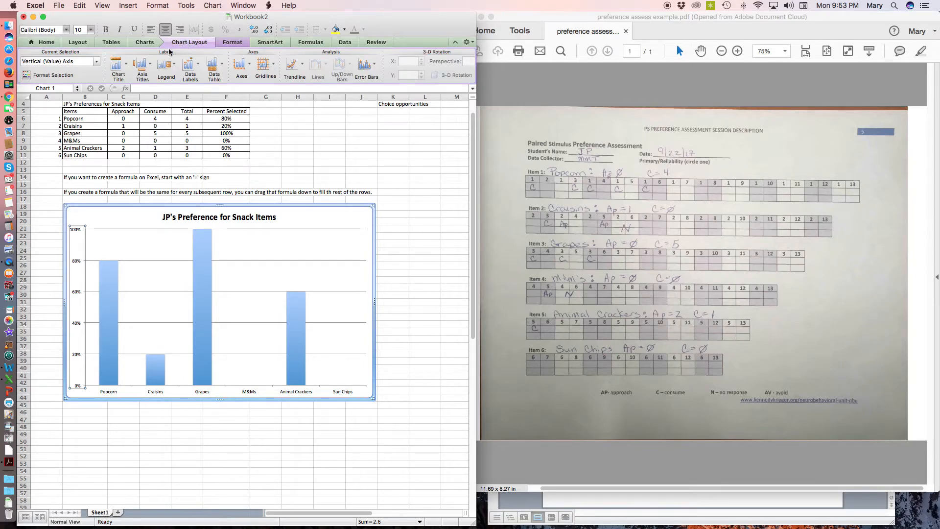
left_click(150, 68)
mouse_move(158, 90)
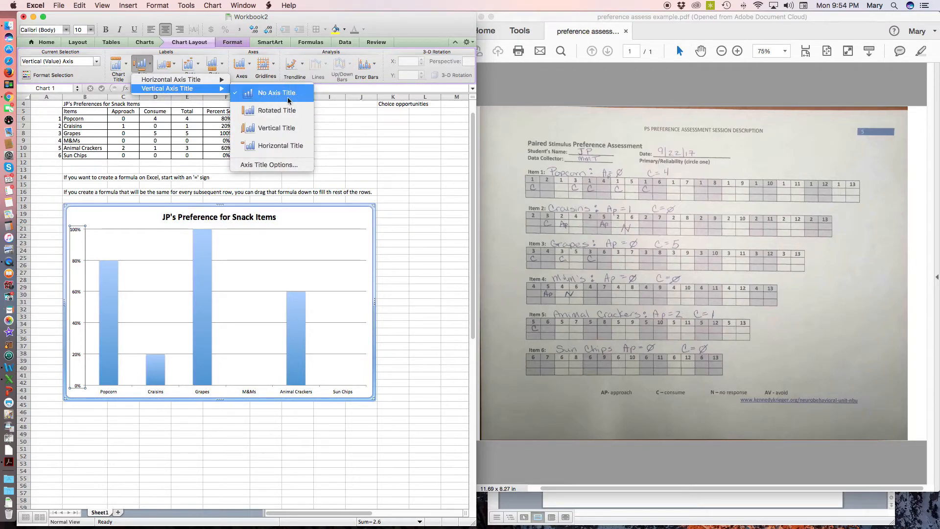
left_click(276, 111)
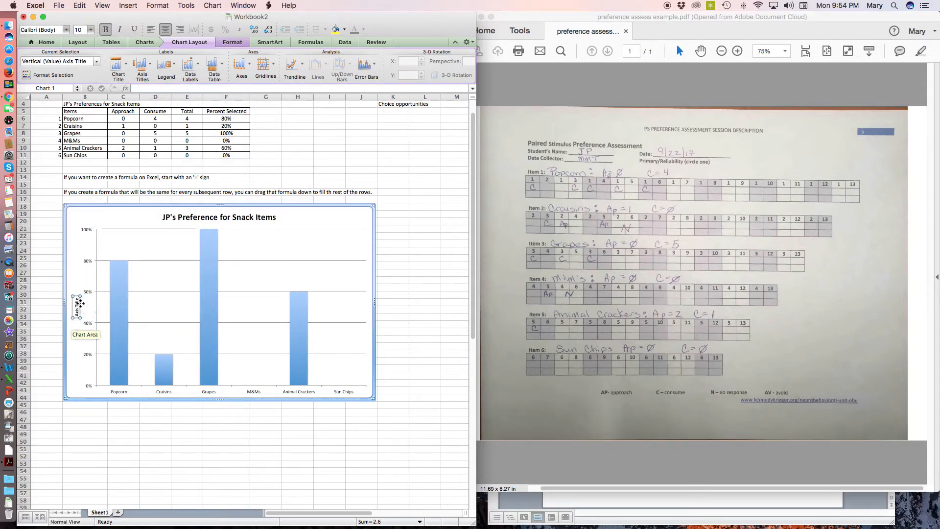
scroll(77, 308, "down", 1)
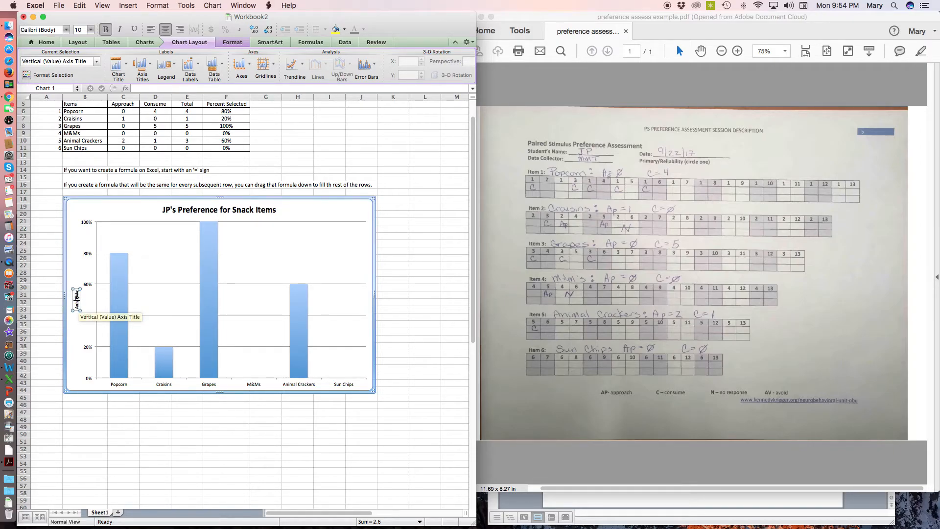
scroll(76, 303, "down", 1)
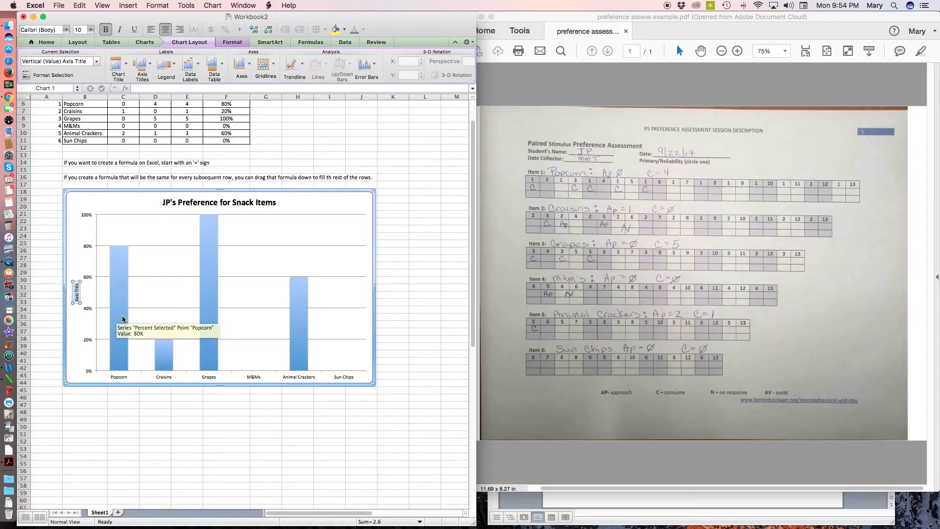
type("Percent Item Sele")
key("BackSpace")
key("BackSpace")
type("el")
key("BackSpace")
key("BackSpace")
key("BackSpace")
type("Selected")
left_click(148, 308)
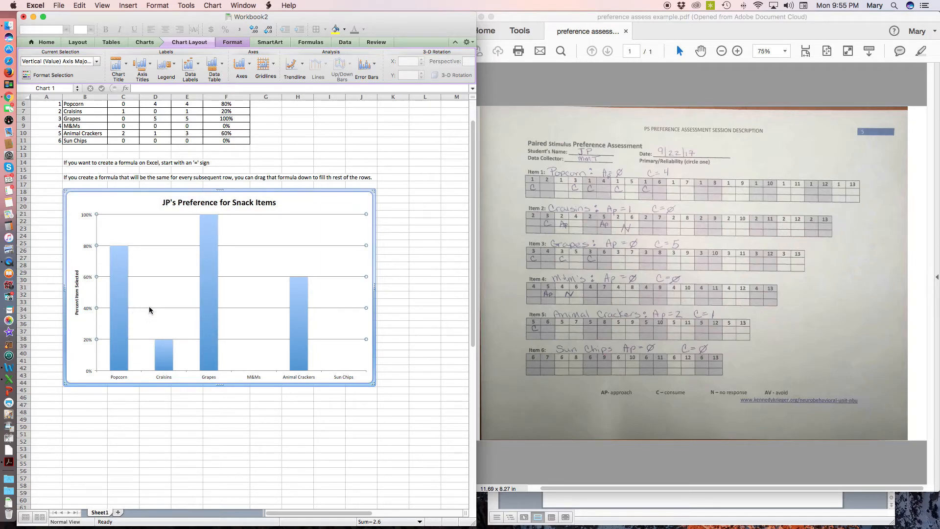
Add a horizontal axis title below the chart's category axis reading "Items in Set"
left_click(145, 64)
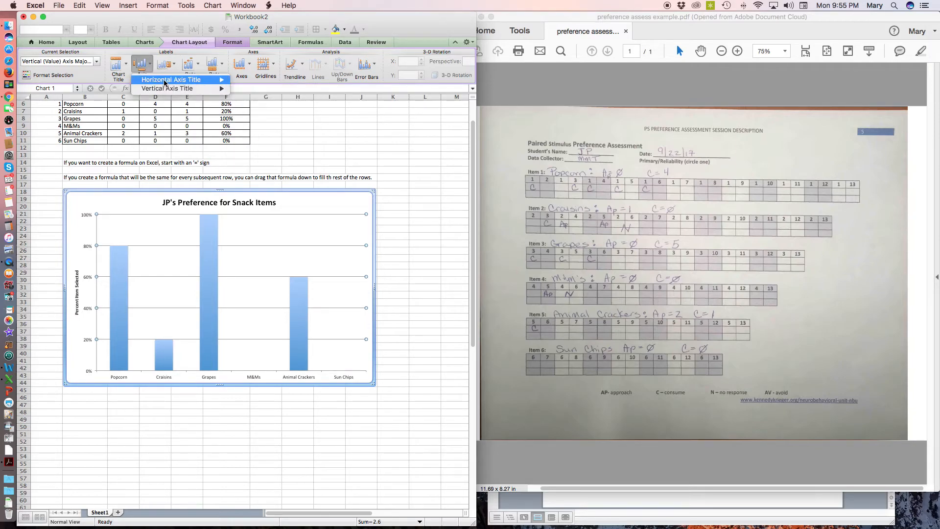
mouse_move(164, 83)
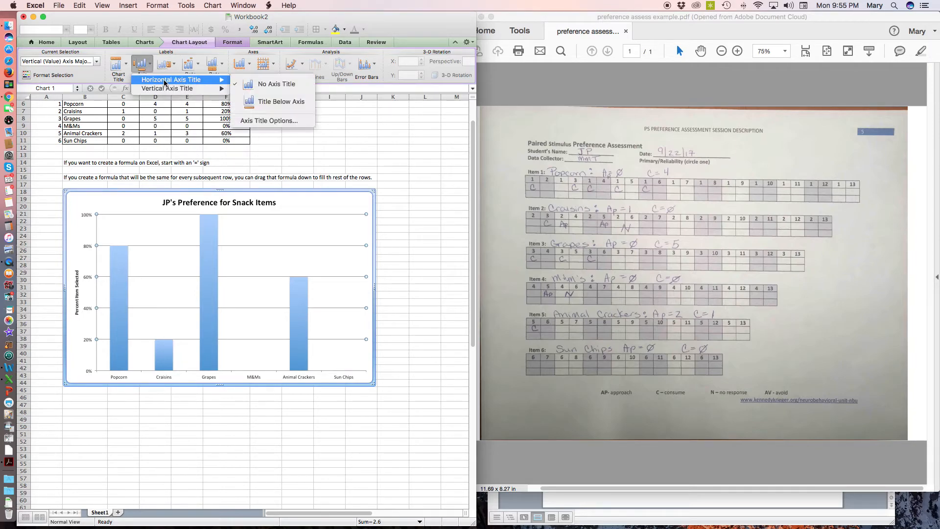
left_click(269, 105)
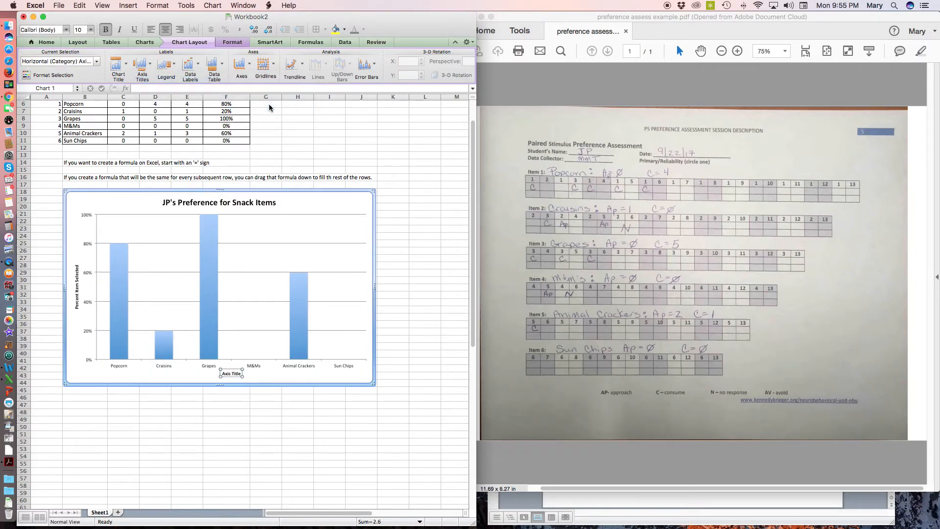
left_click_drag(221, 373, 238, 375)
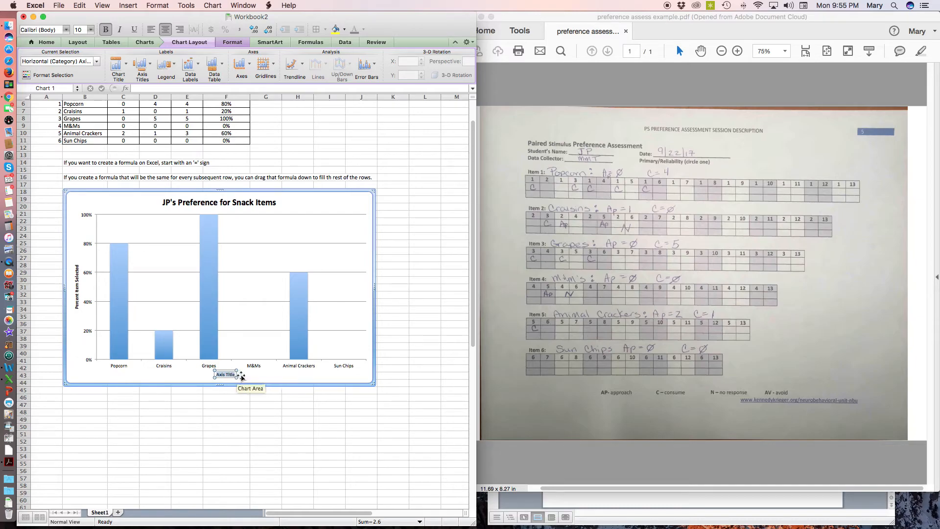
type("Items in Set")
left_click(255, 397)
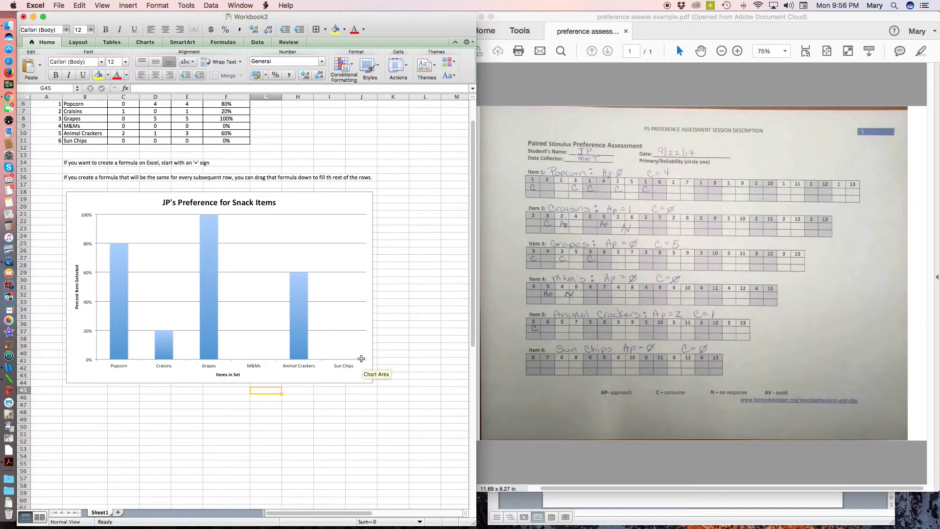
Change the chart's horizontal axis title text to "Items Assessed"
double_click(229, 375)
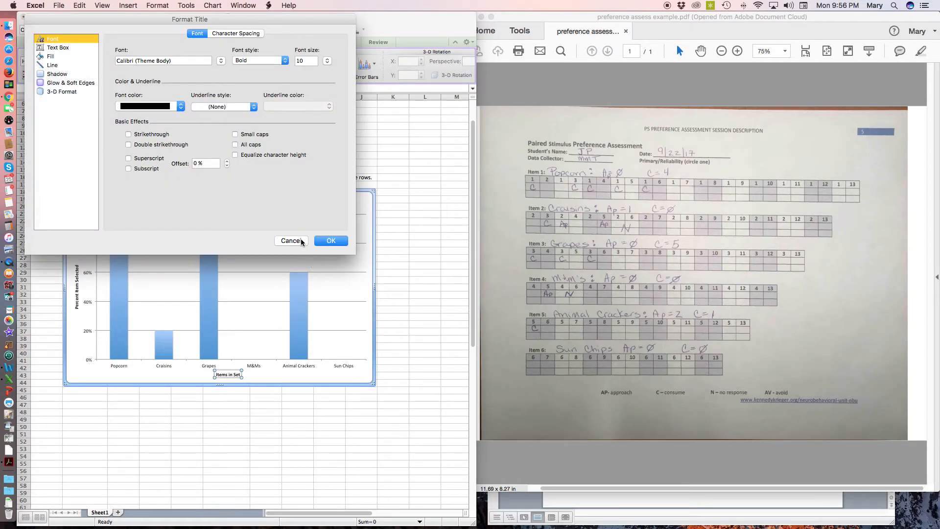
left_click(300, 241)
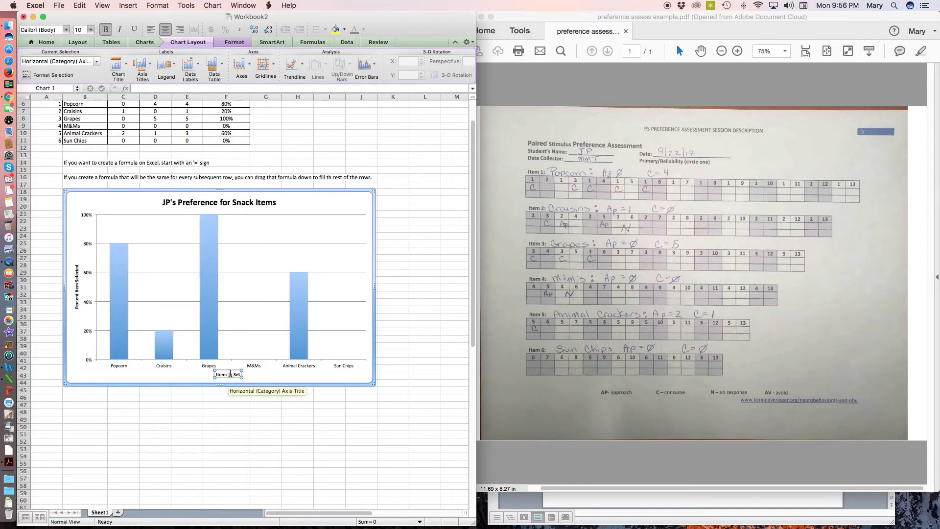
left_click_drag(230, 374, 239, 374)
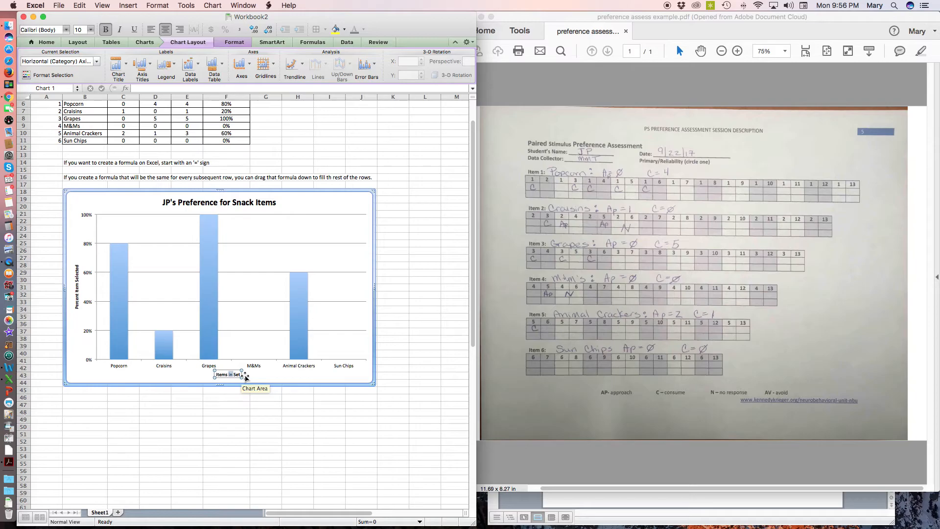
type("in ")
type("Preference")
key("BackSpace")
key("BackSpace")
key("BackSpace")
key("BackSpace")
key("BackSpace")
key("BackSpace")
key("BackSpace")
key("BackSpace")
key("BackSpace")
key("BackSpace")
key("BackSpace")
key("BackSpace")
key("BackSpace")
key("BackSpace")
key("Delete")
key("Delete")
key("Delete")
type("Assessed")
left_click(246, 376)
scroll(162, 318, "up", 2)
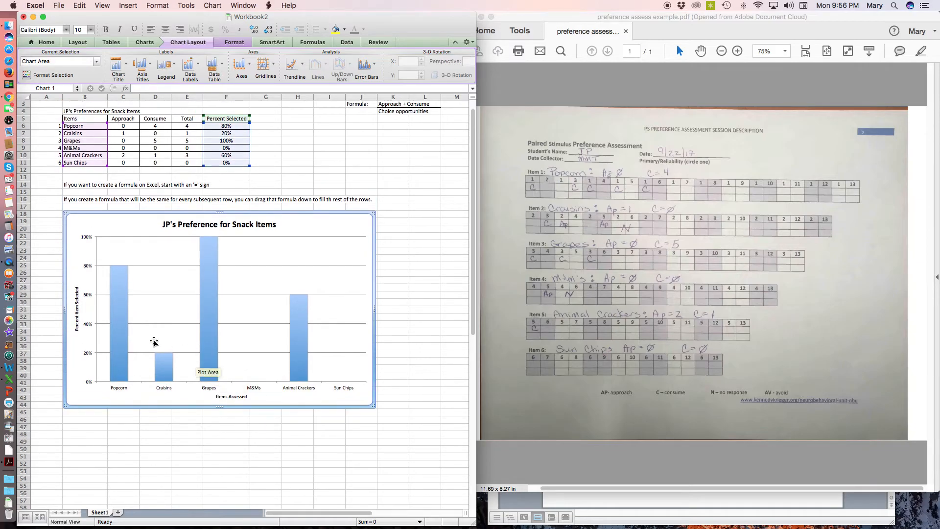
scroll(110, 361, "up", 1)
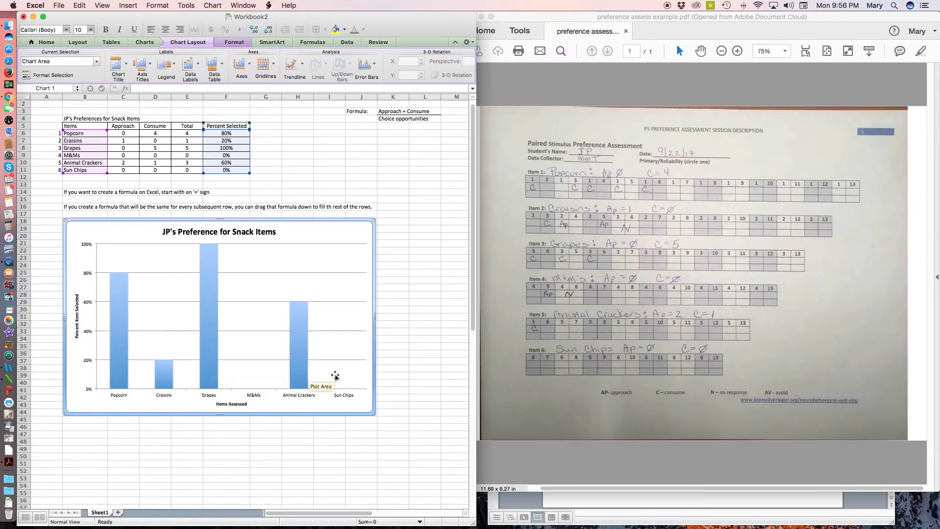
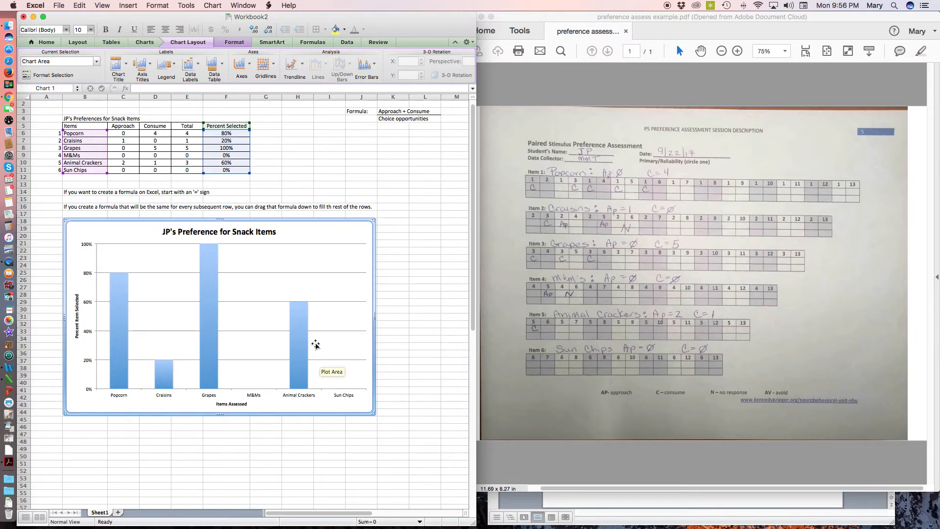
Select the snack preference table from A5 through F11 and open the Sort settings for it
left_click(302, 170)
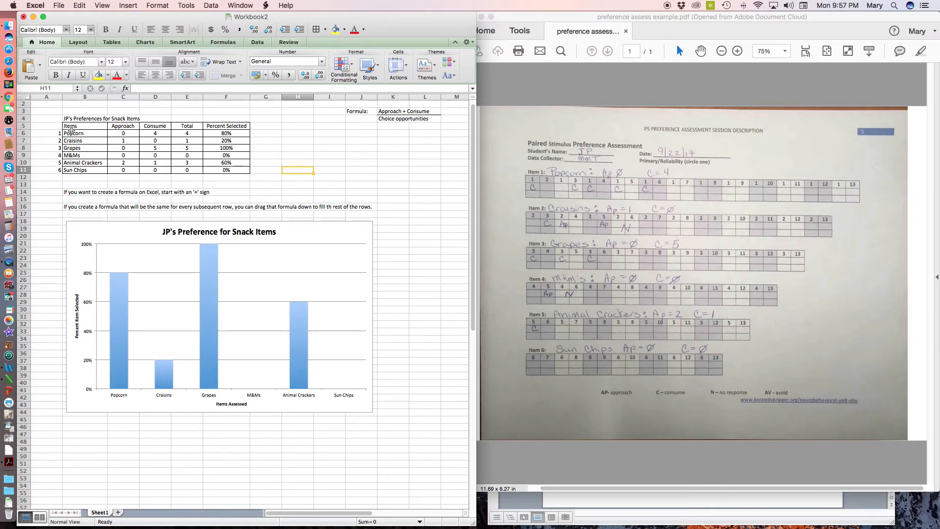
left_click(70, 126)
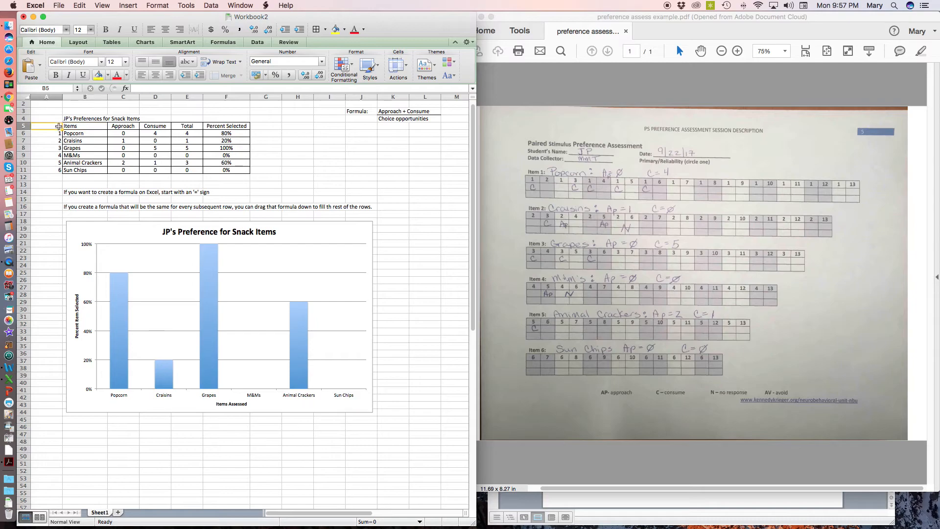
left_click_drag(67, 126, 140, 134)
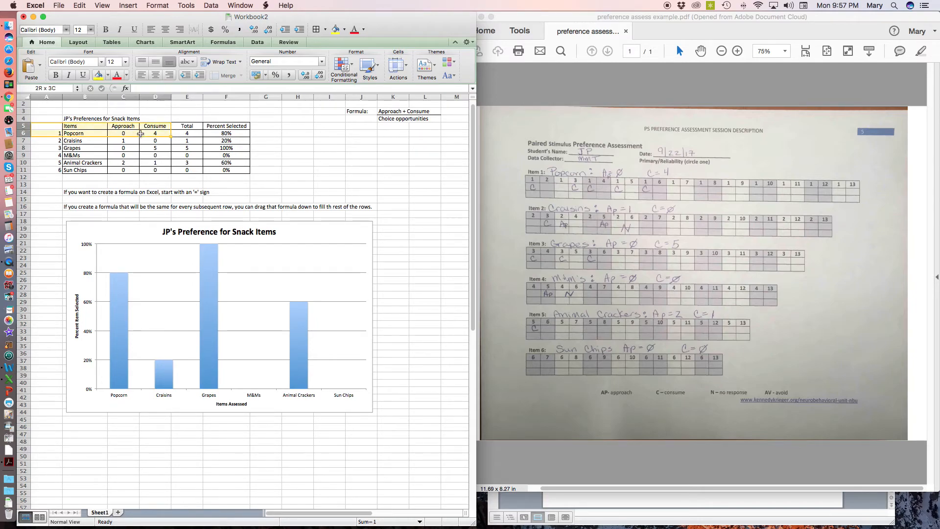
left_click(43, 126)
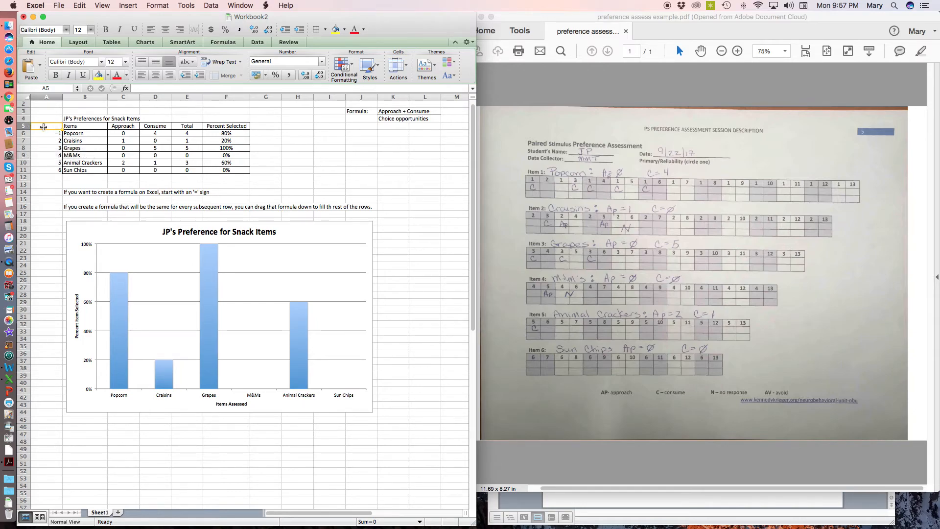
left_click_drag(44, 127, 237, 172)
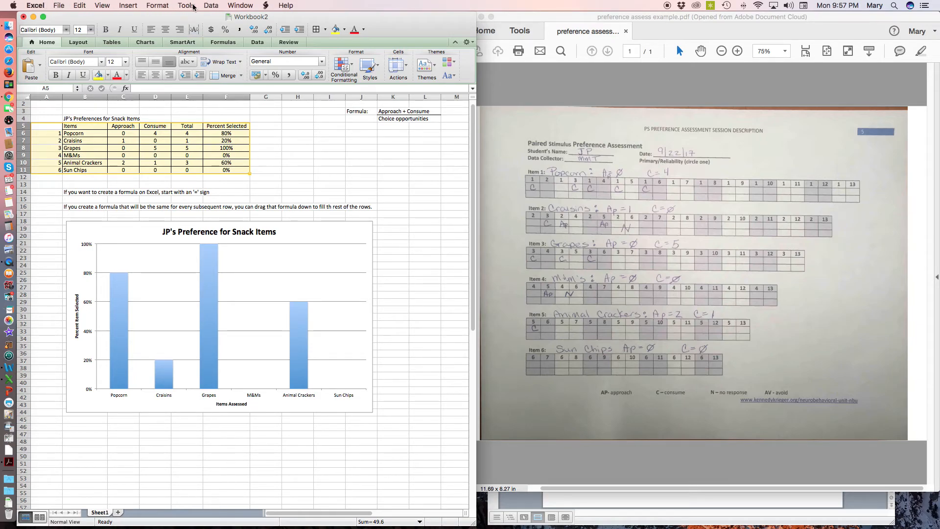
left_click(213, 6)
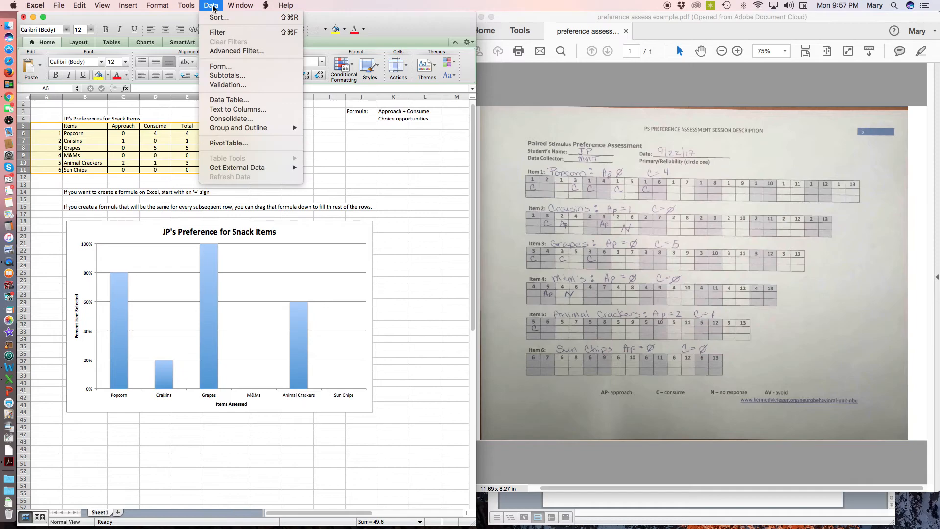
left_click(215, 18)
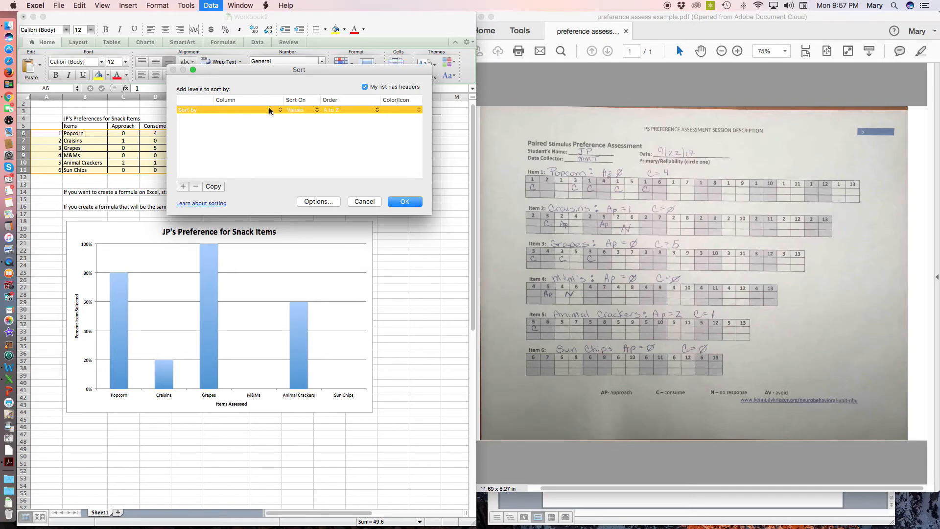
left_click_drag(293, 68, 429, 104)
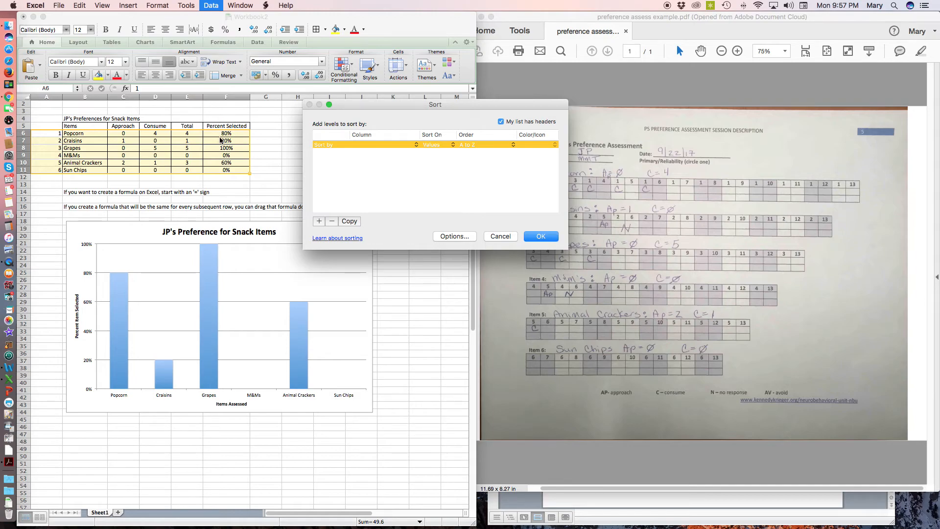
Sort the table rows by Percent Selected values from smallest to largest
mouse_move(117, 318)
left_click(415, 145)
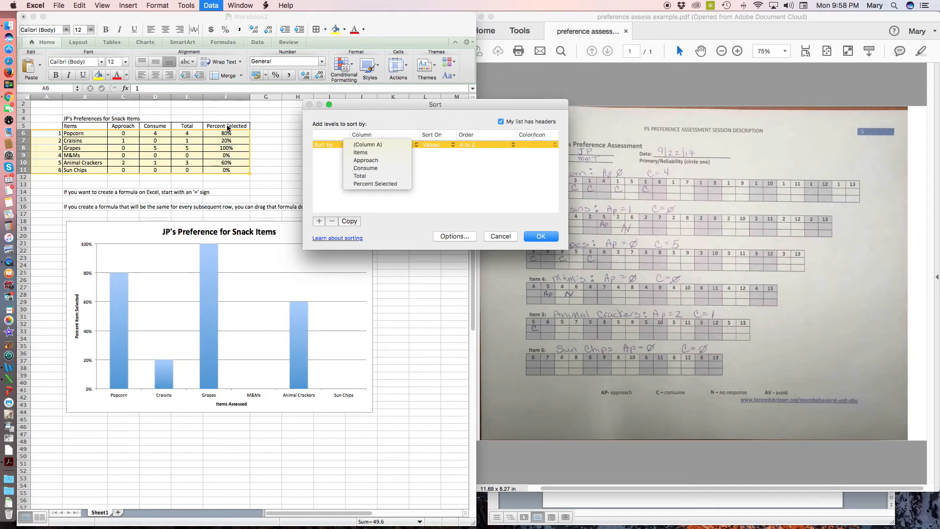
left_click(383, 184)
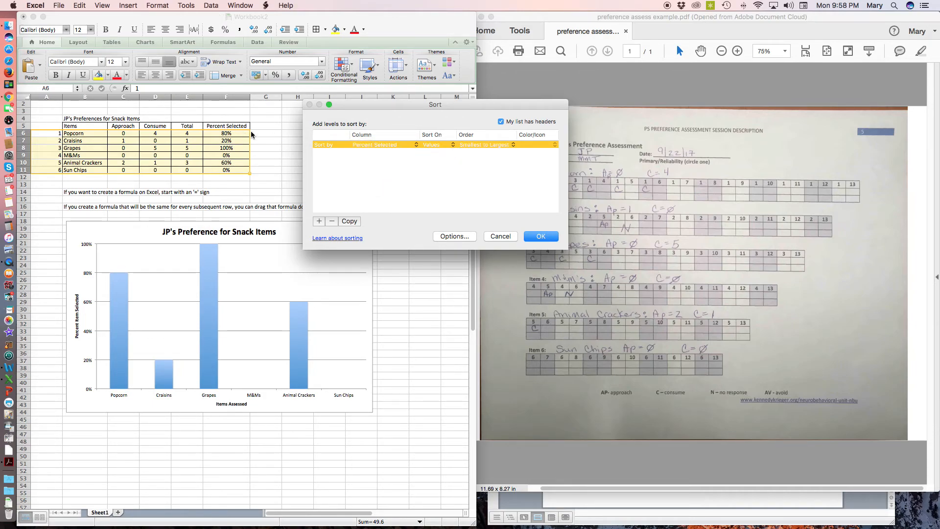
left_click(454, 145)
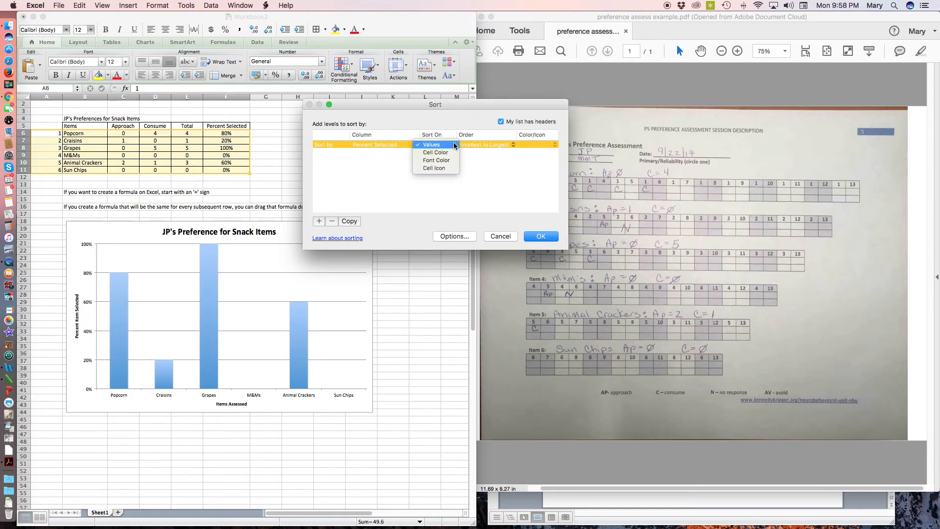
left_click(454, 145)
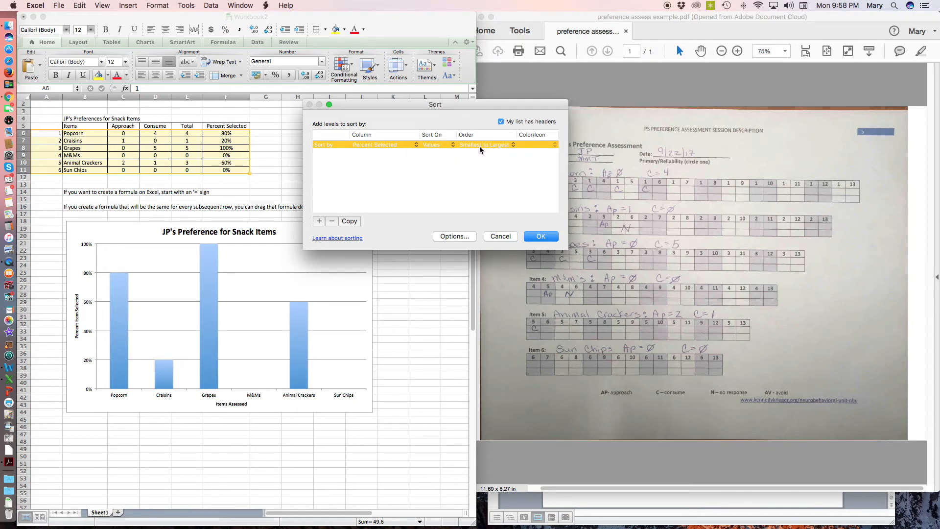
left_click(513, 146)
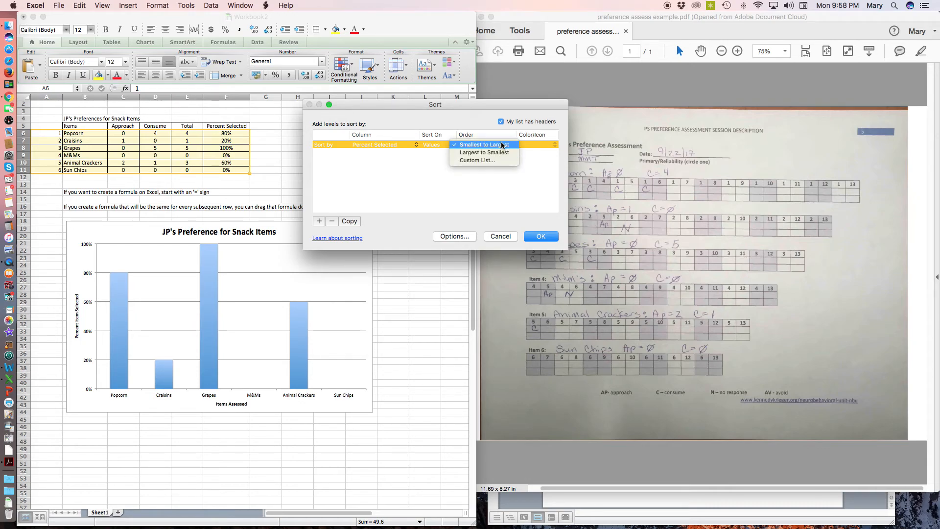
left_click(505, 145)
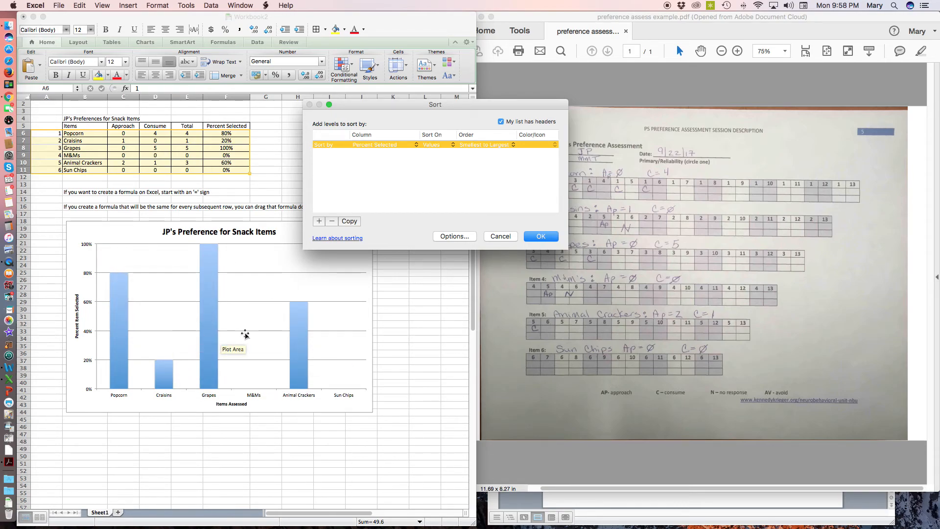
left_click(540, 236)
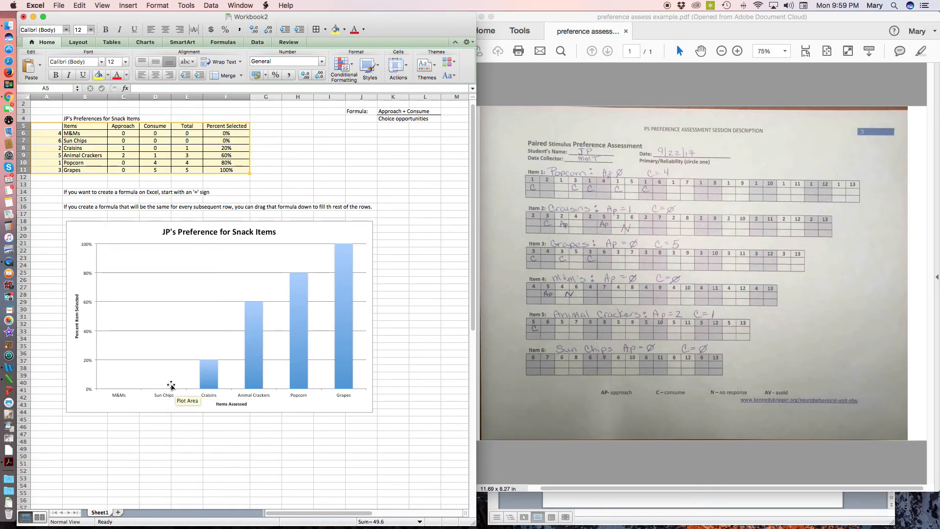
Examine the sorted chart's columns and the percentage for each snack item
mouse_move(207, 381)
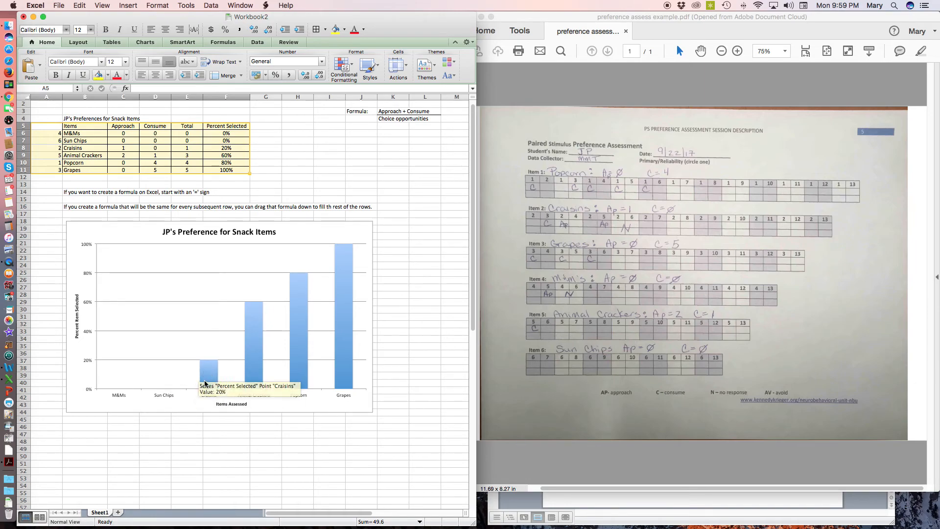
mouse_move(267, 330)
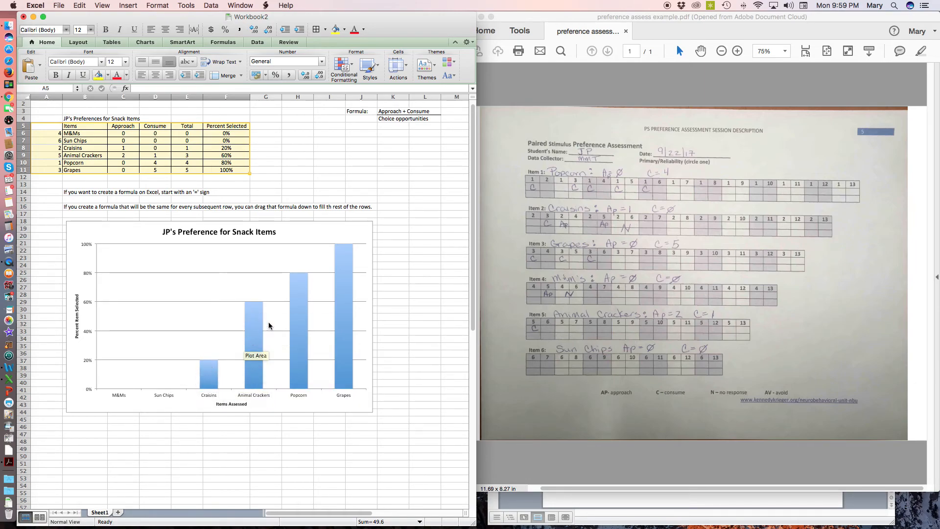
mouse_move(307, 309)
mouse_move(344, 281)
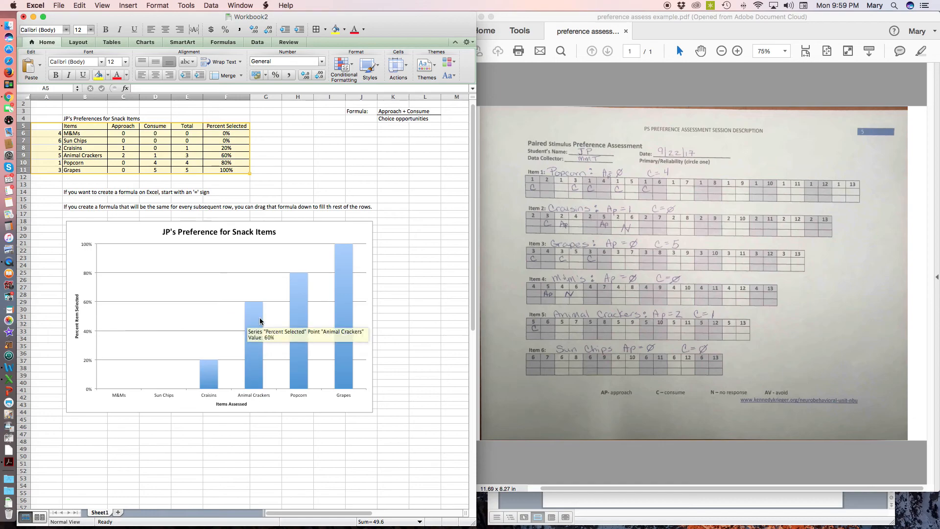
mouse_move(351, 324)
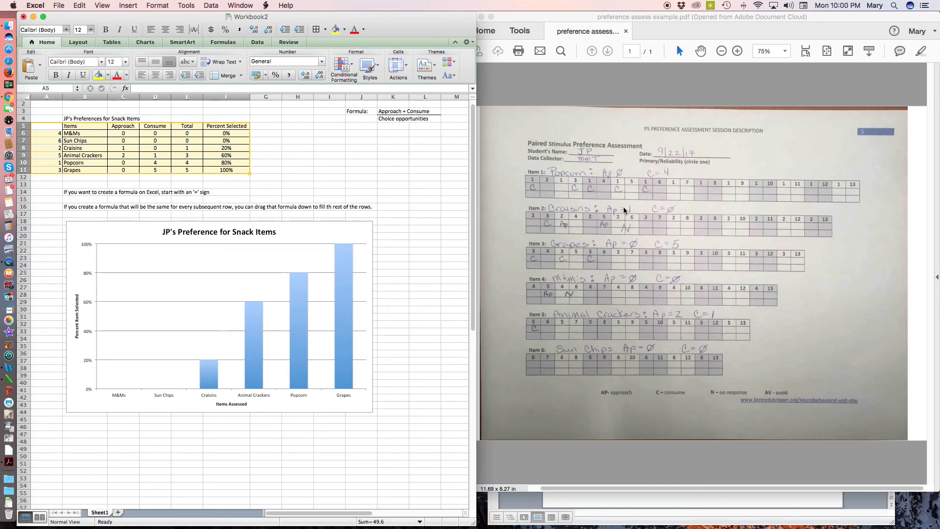
Switch to the Word document Classroom Observation Rubric (6).docx and go to the end of its text
left_click(628, 506)
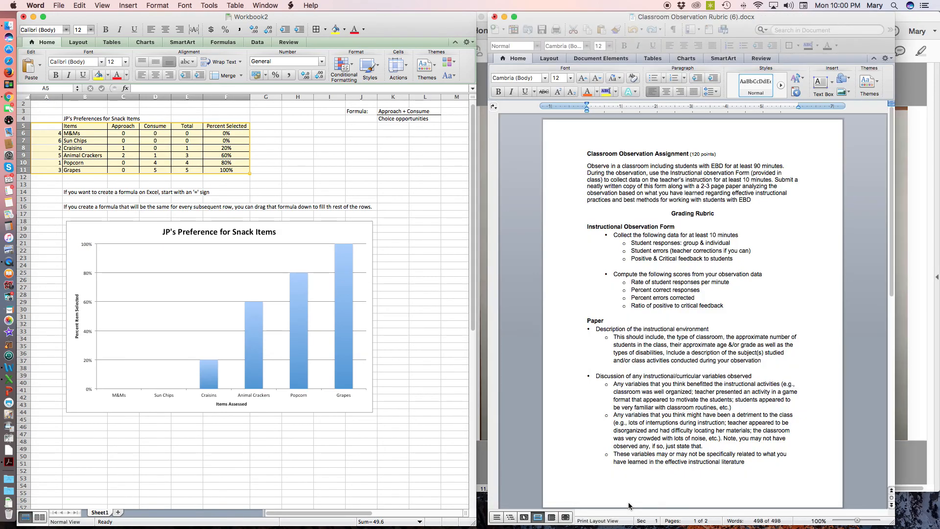
scroll(651, 223, "down", 2)
scroll(652, 223, "down", 12)
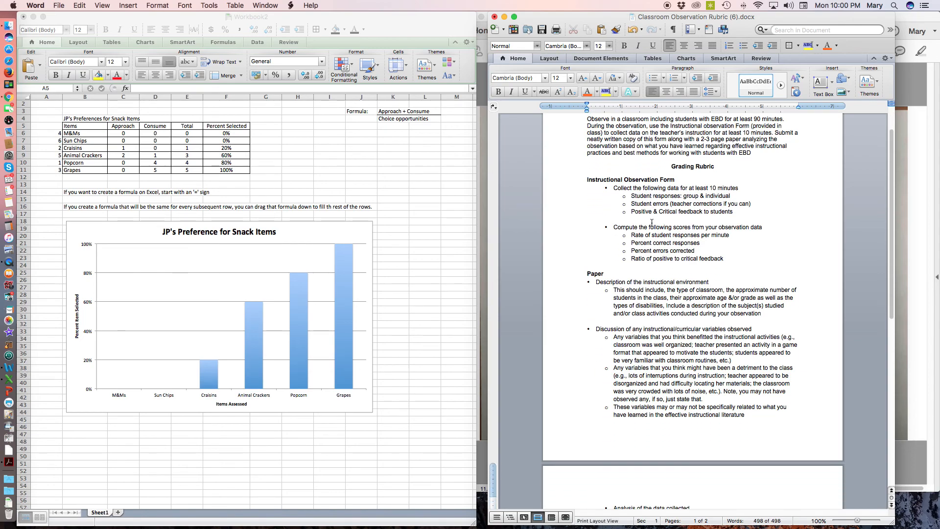
scroll(651, 223, "down", 8)
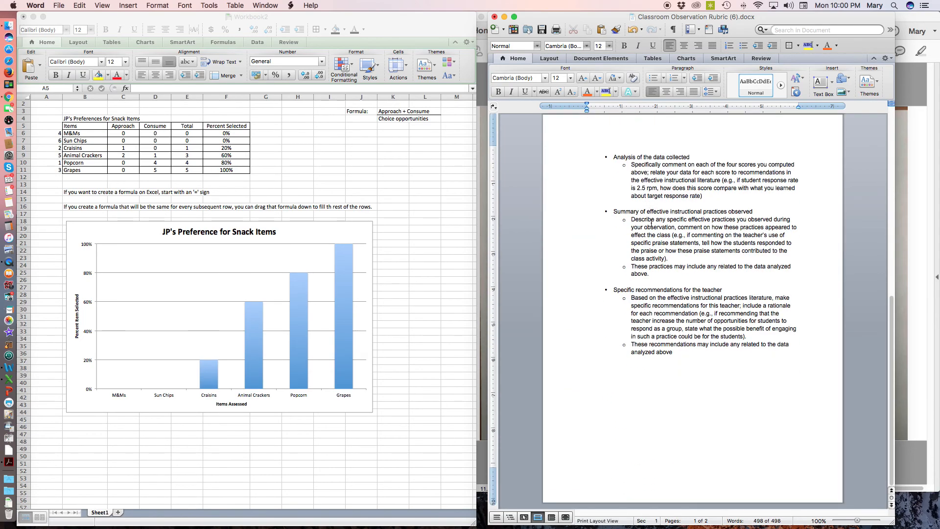
scroll(652, 222, "up", 3)
scroll(651, 222, "down", 3)
Switch back to Excel and copy the whole "JP's Preference for Snack Items" chart
left_click(110, 234)
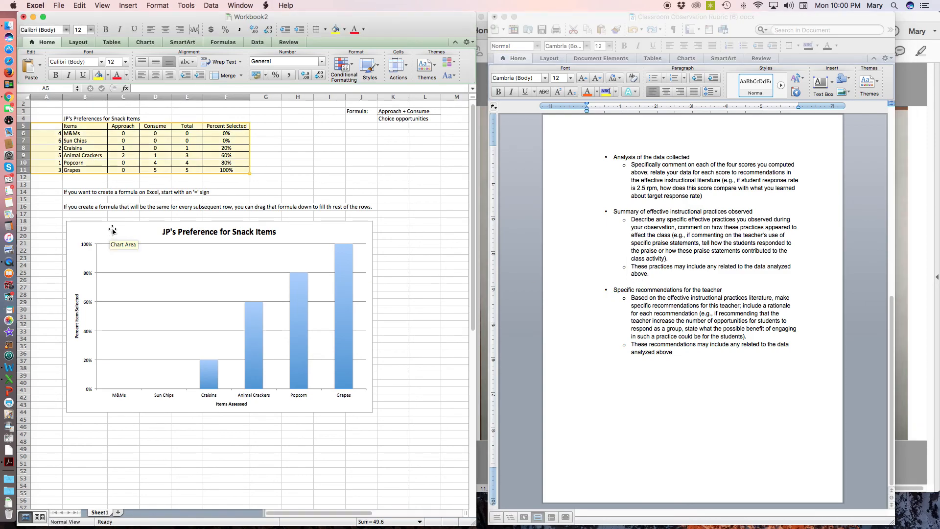
left_click(116, 226)
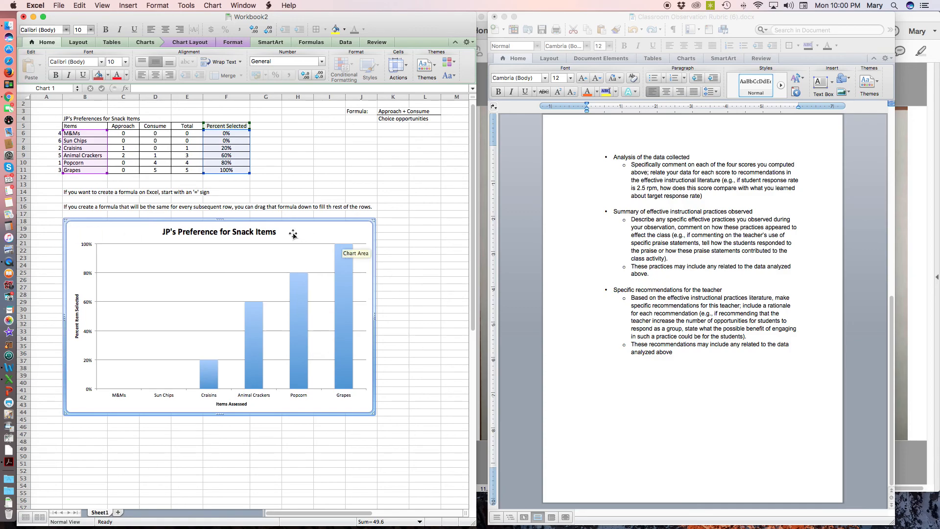
left_click(78, 5)
left_click(78, 6)
left_click(78, 6)
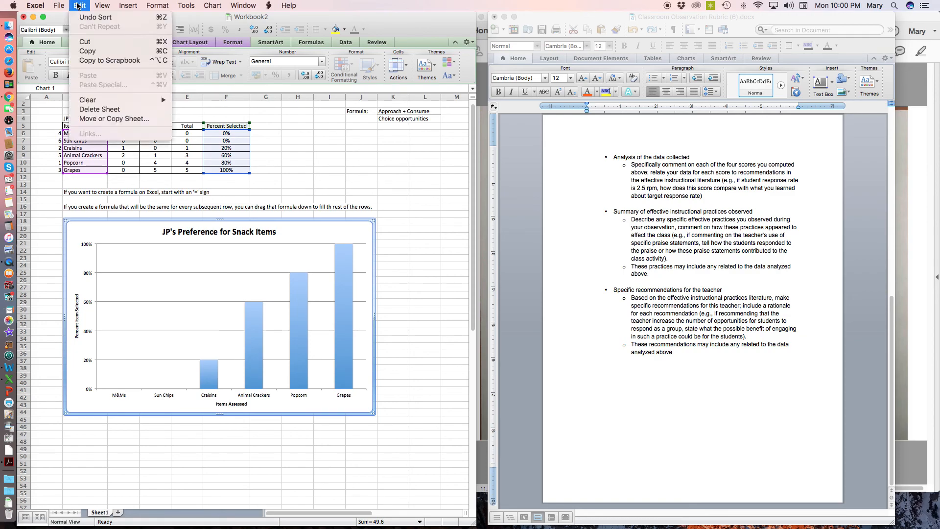
left_click(91, 51)
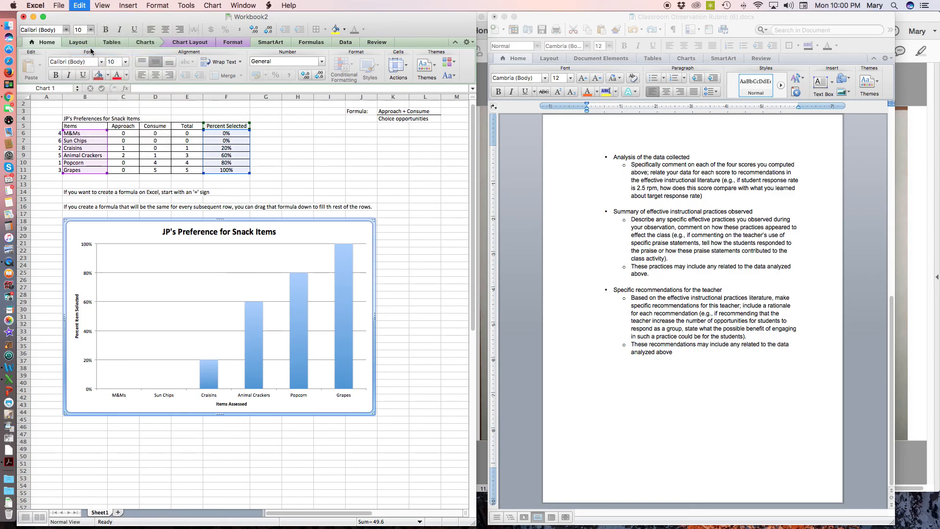
left_click(79, 5)
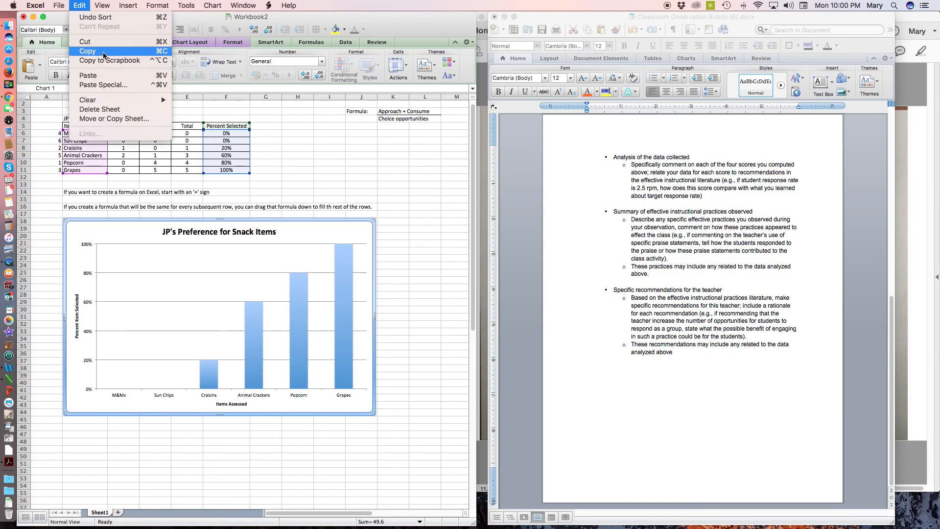
left_click(169, 53)
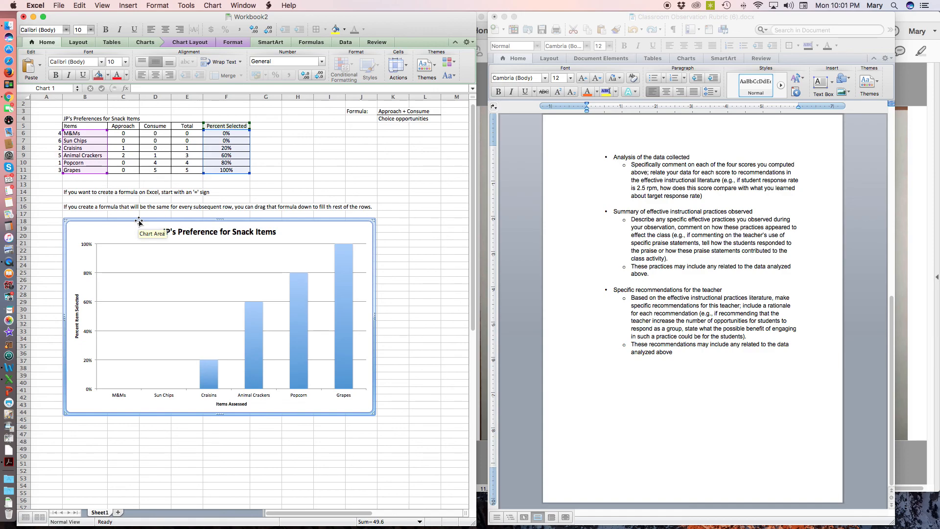
Paste the copied chart into the Word document on the empty line after the last bullet
left_click(705, 370)
left_click(695, 362)
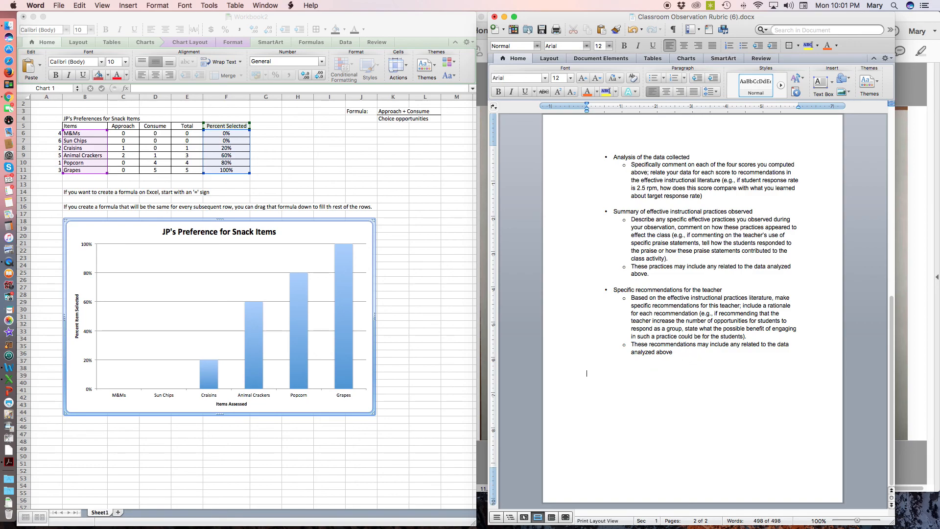
left_click(80, 5)
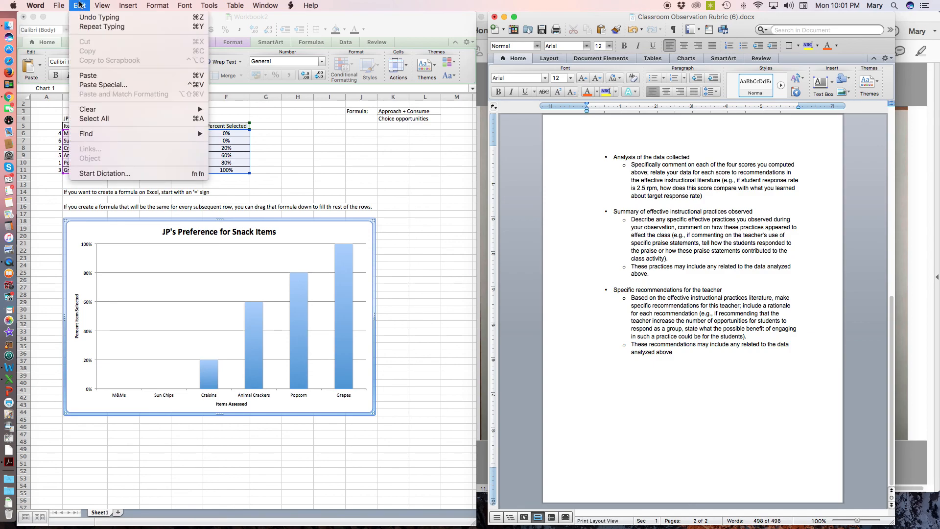
left_click(88, 75)
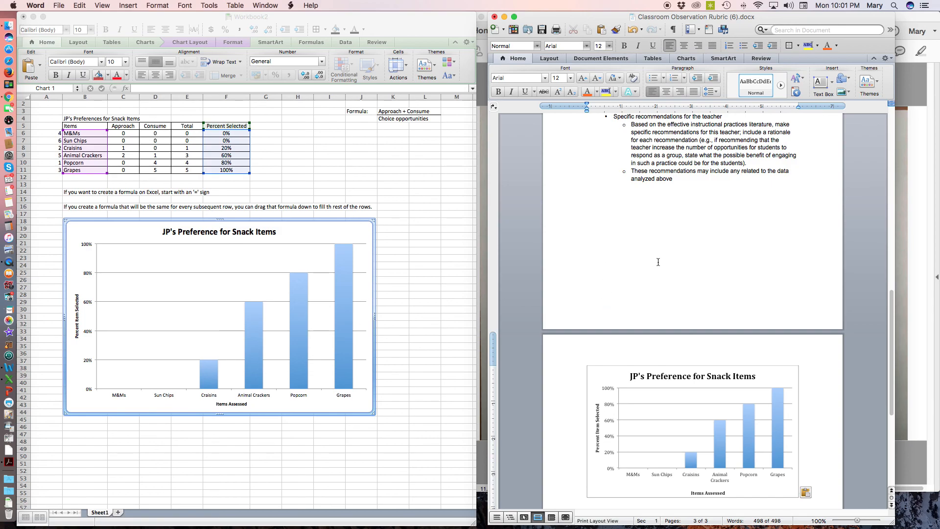
Enlarge the pasted chart slightly by its lower-right corner
scroll(657, 262, "down", 5)
left_click(781, 375)
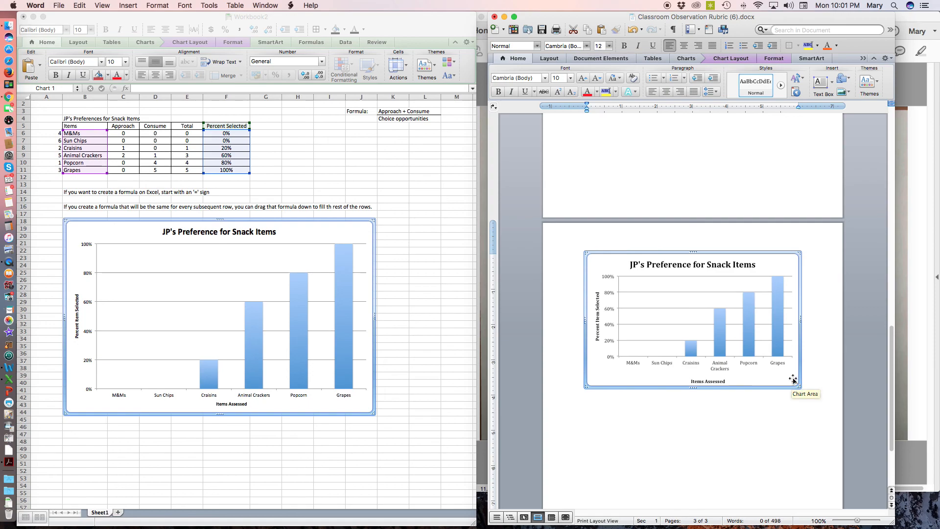
left_click_drag(800, 390, 810, 411)
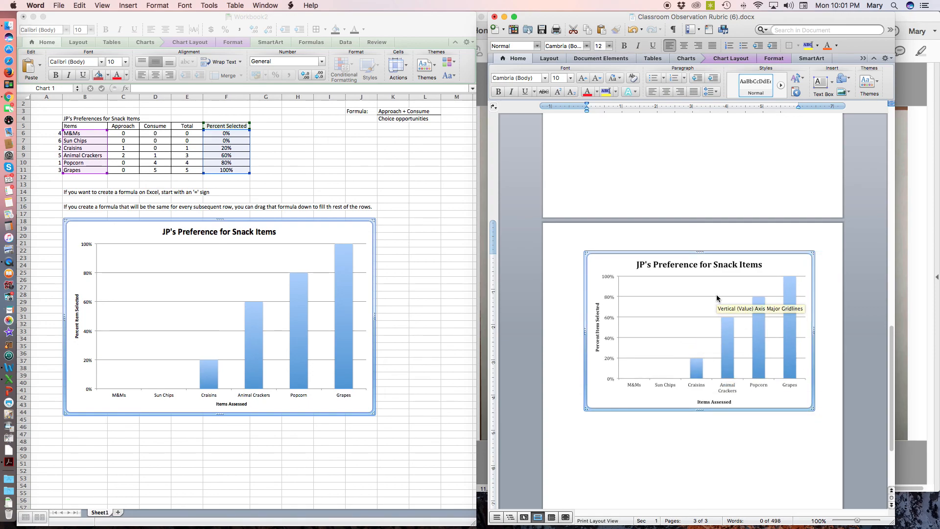
Review the pasted chart and the text page before it in the Word document
scroll(716, 297, "down", 3)
scroll(717, 296, "up", 4)
scroll(716, 296, "up", 2)
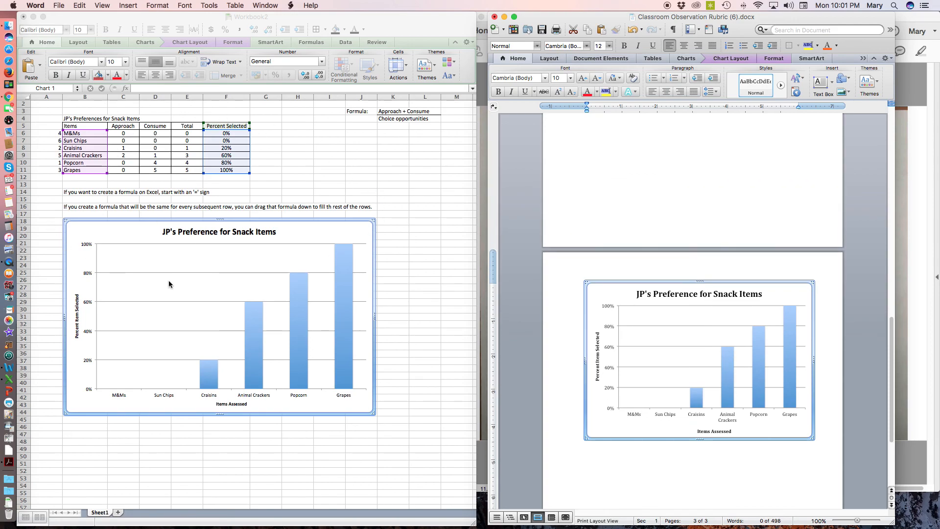
scroll(759, 210, "up", 6)
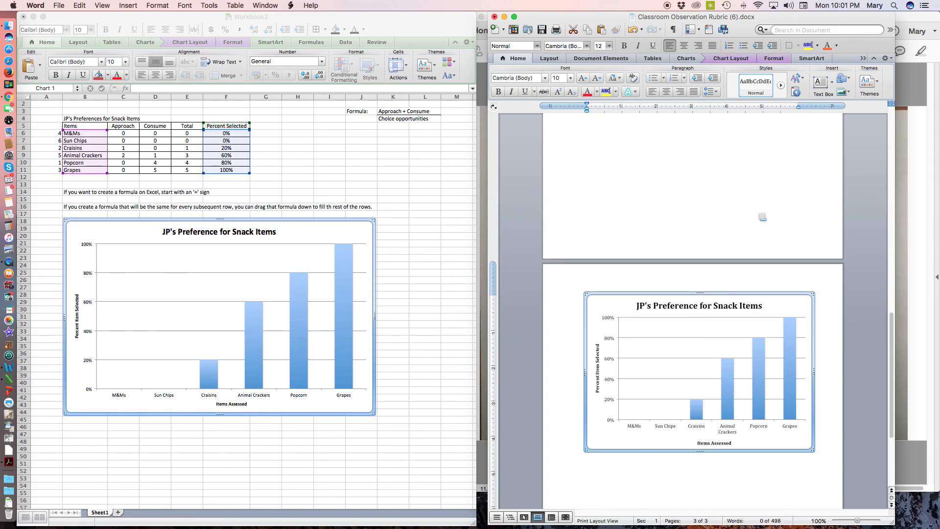
scroll(761, 216, "up", 5)
scroll(760, 215, "down", 8)
scroll(759, 214, "up", 6)
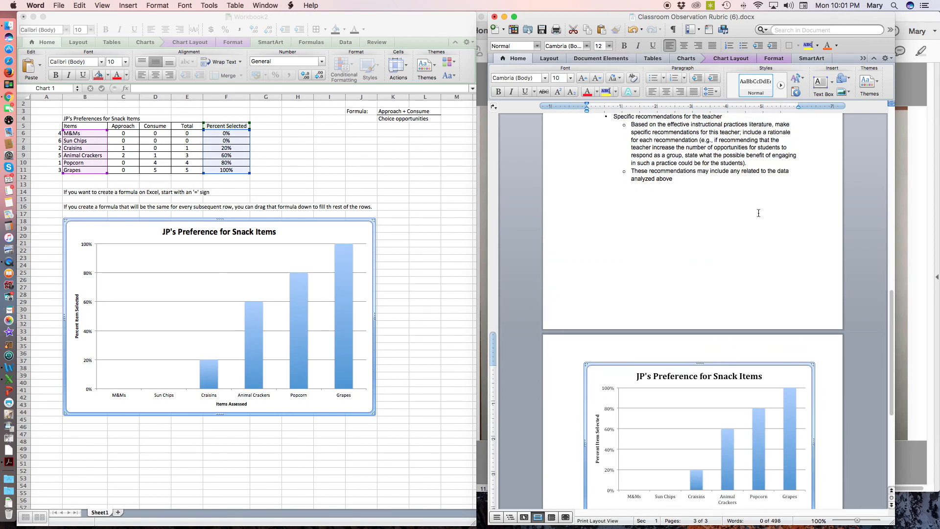
scroll(759, 214, "down", 10)
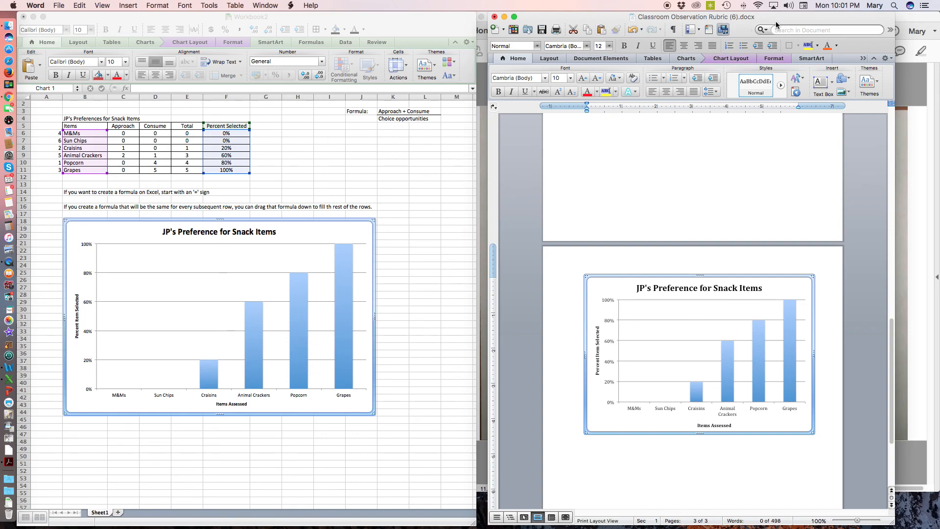
mouse_move(777, 20)
left_mouse_down()
mouse_move(756, 87)
mouse_move(759, 22)
left_mouse_up()
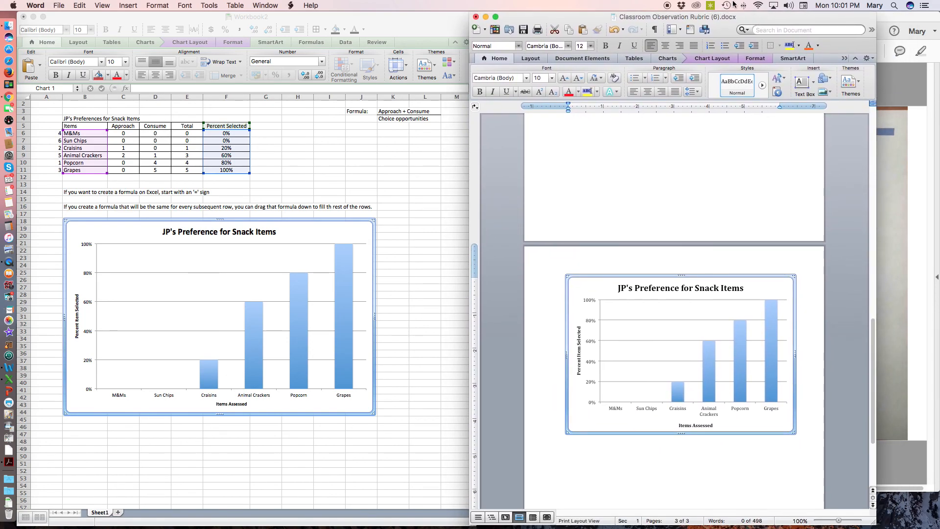